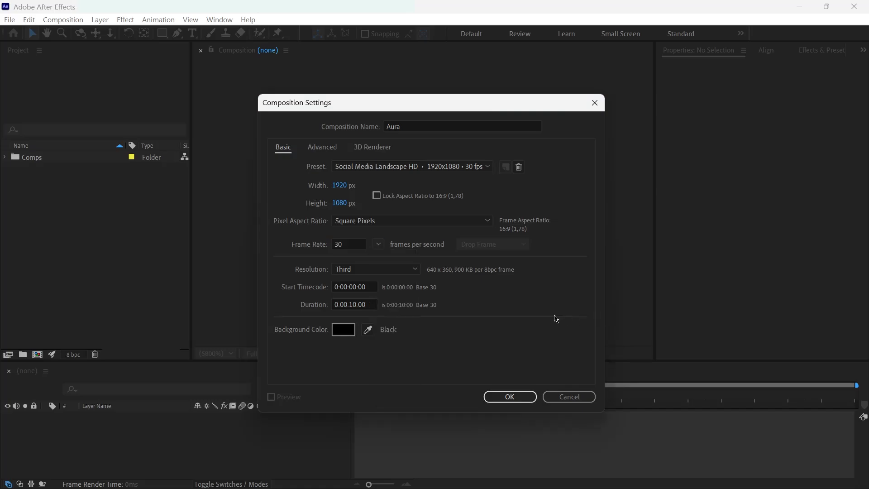
Step: Create the Aura composition with full resolution and a duration of 0:00:10:00
{"action": "left_click", "coordinate": [407, 270]}
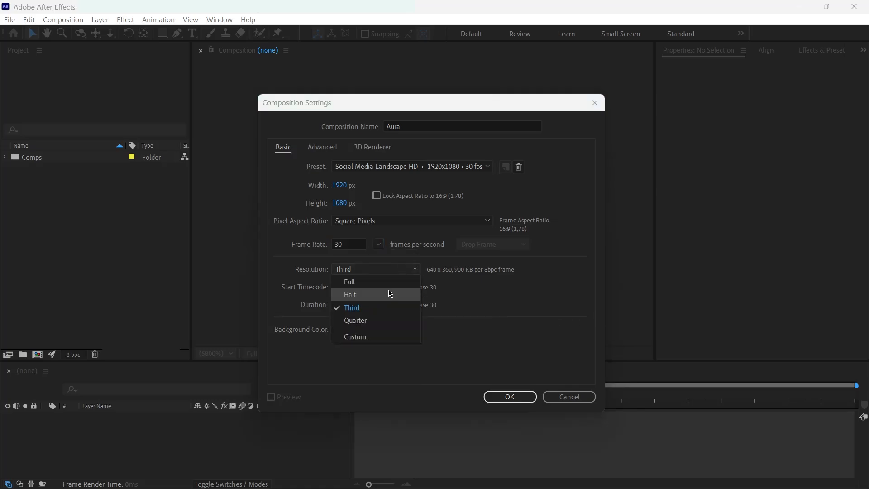
{"action": "left_click", "coordinate": [378, 288]}
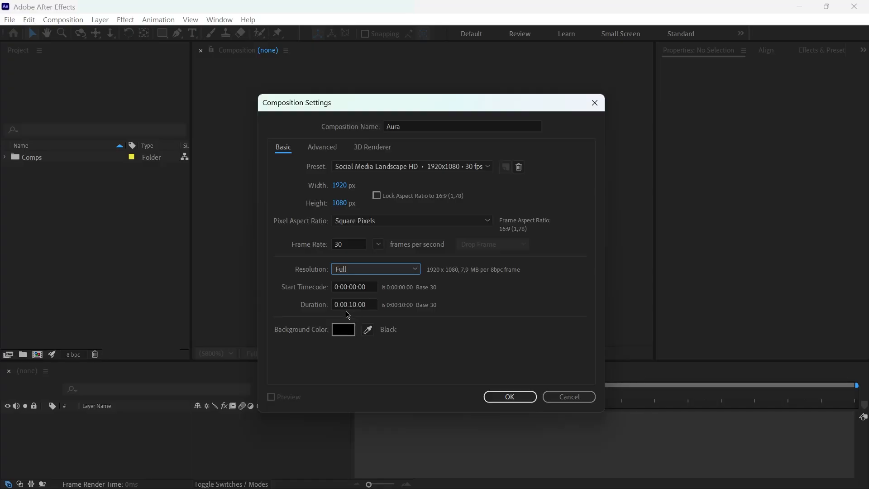
{"action": "left_click", "coordinate": [353, 308]}
{"action": "double_click", "coordinate": [350, 304]}
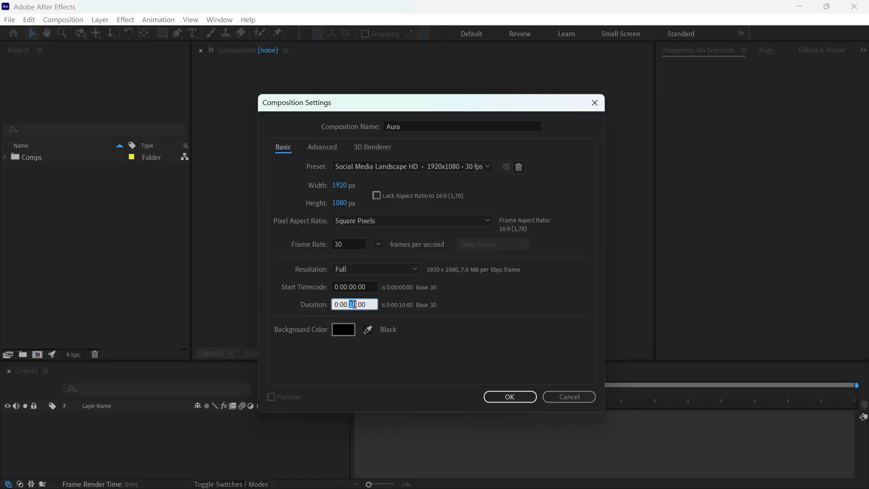
{"action": "left_click", "coordinate": [514, 354]}
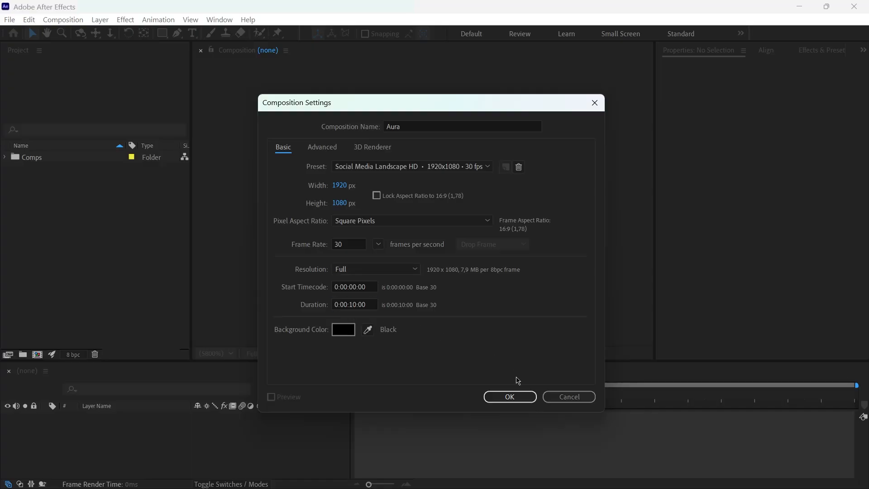
{"action": "left_click", "coordinate": [511, 397]}
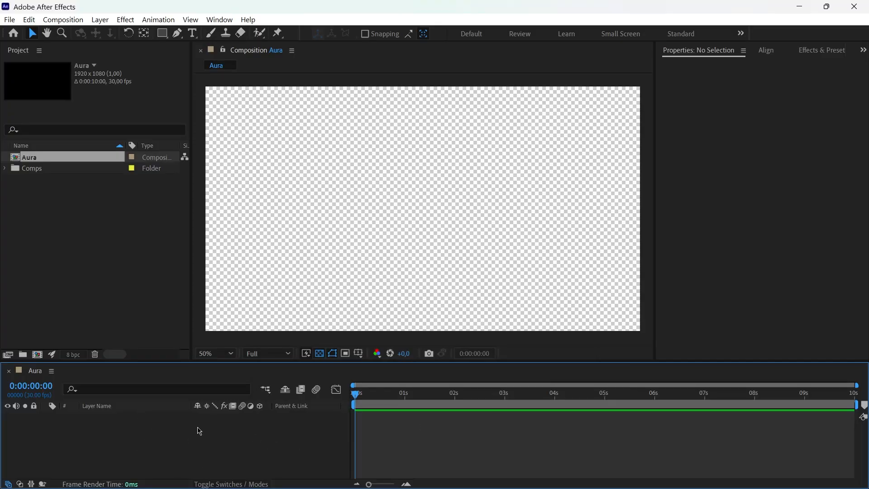
Step: Turn off the transparency grid in the composition view so the background shows as black
{"action": "left_click", "coordinate": [319, 354]}
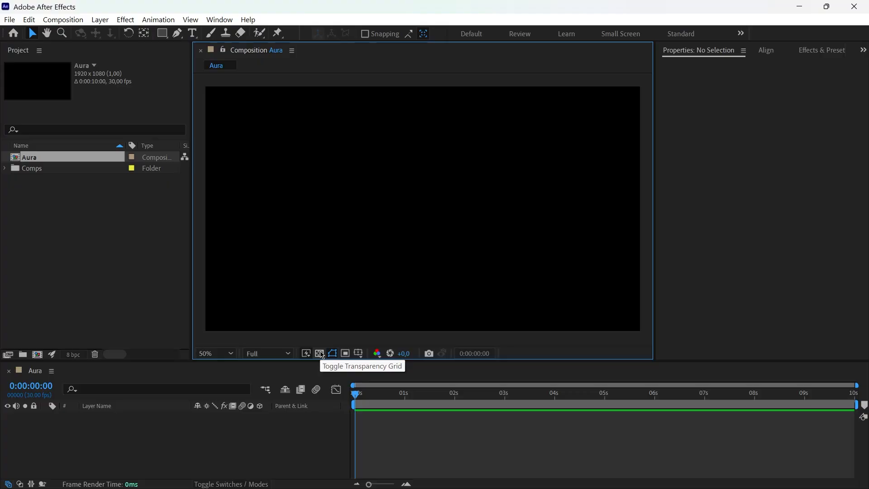
{"action": "left_click", "coordinate": [320, 354]}
{"action": "left_click", "coordinate": [319, 354]}
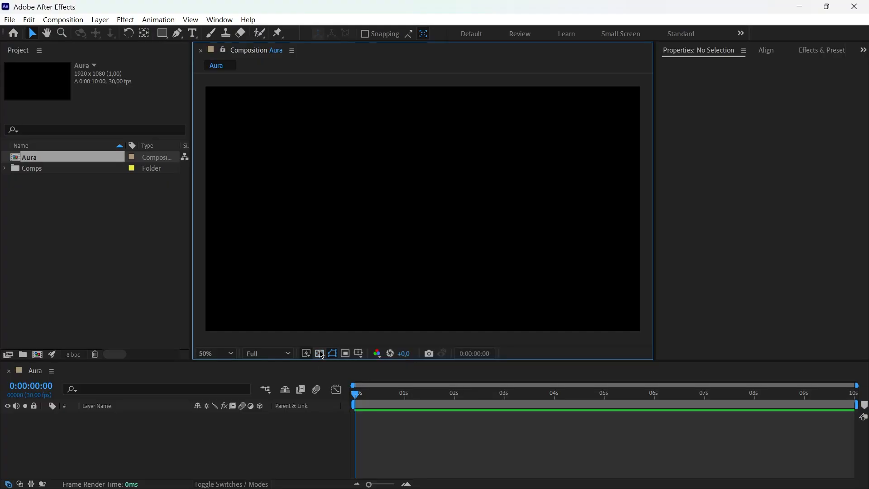
{"action": "left_click", "coordinate": [320, 354]}
{"action": "left_click", "coordinate": [320, 354]}
{"action": "left_click", "coordinate": [356, 450]}
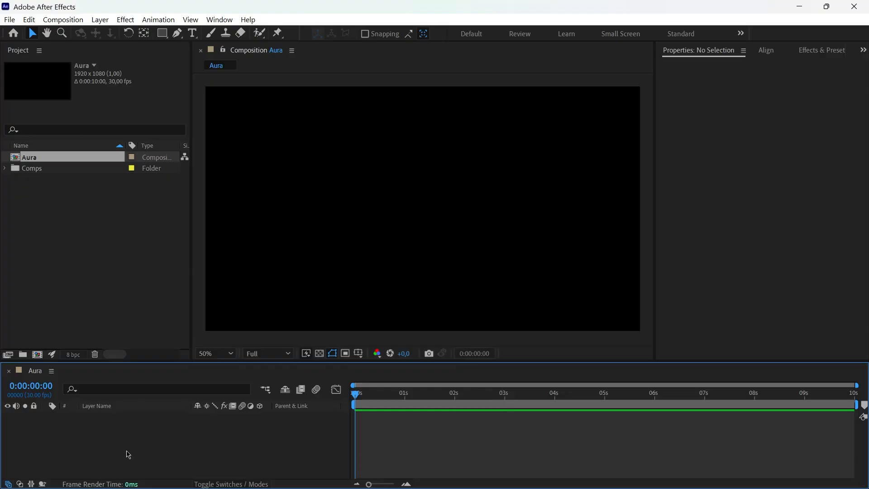
Step: Add a full-frame 1920 x 1080 solid layer coloured black (000000) to the Aura composition
{"action": "right_click", "coordinate": [148, 434]}
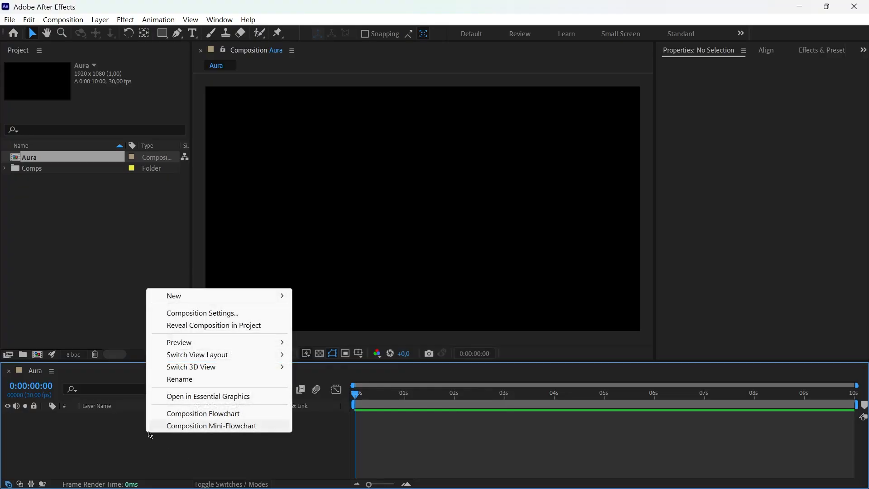
{"action": "mouse_move", "coordinate": [205, 297]}
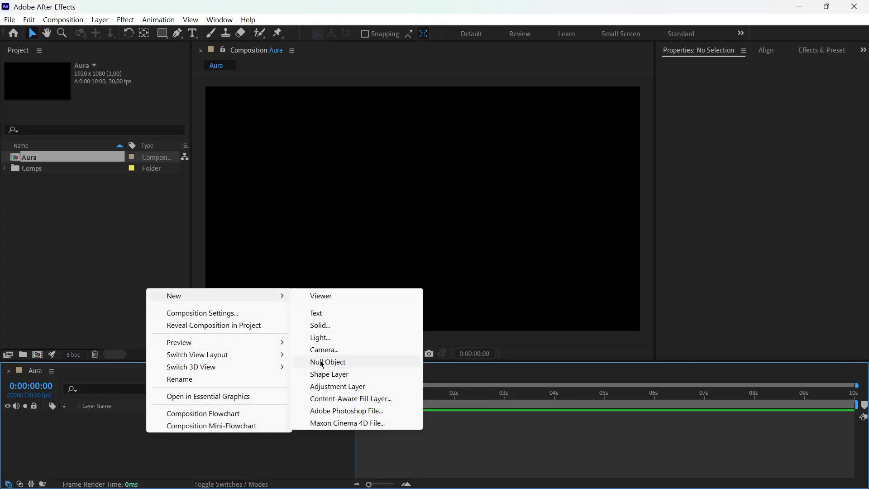
{"action": "left_click", "coordinate": [327, 325]}
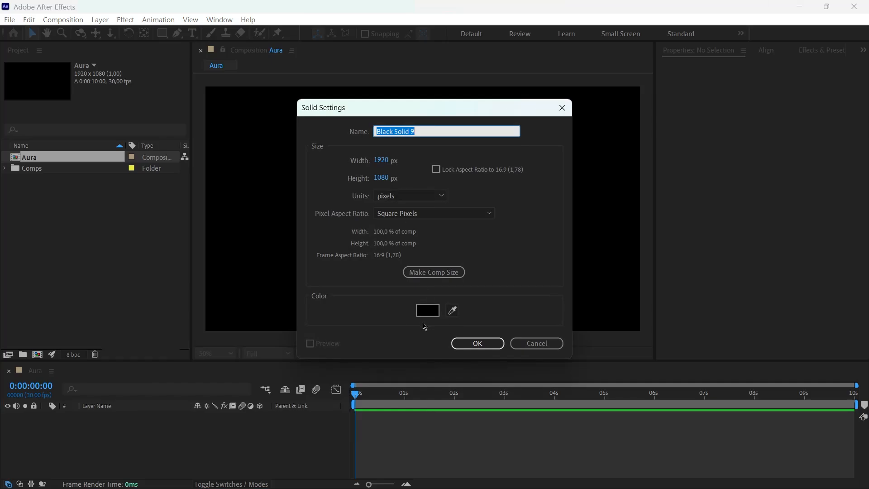
{"action": "left_click", "coordinate": [427, 308]}
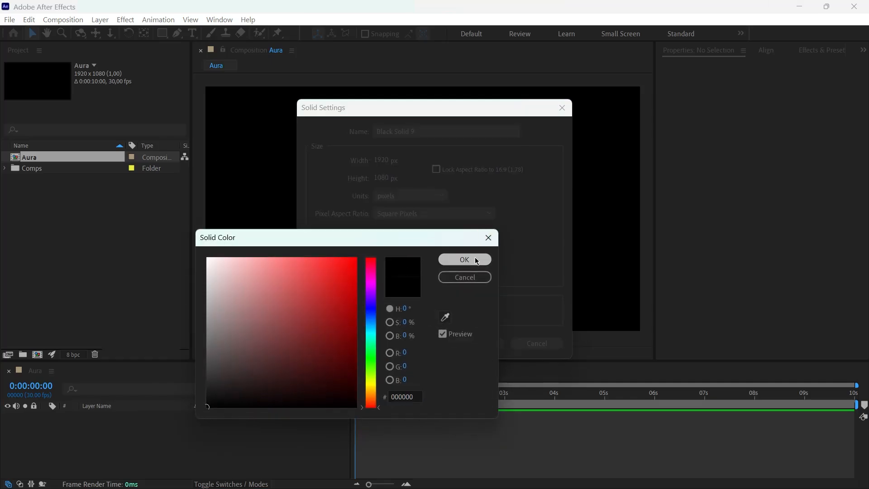
{"action": "left_click", "coordinate": [485, 259]}
{"action": "left_click", "coordinate": [496, 344]}
{"action": "left_click", "coordinate": [292, 443]}
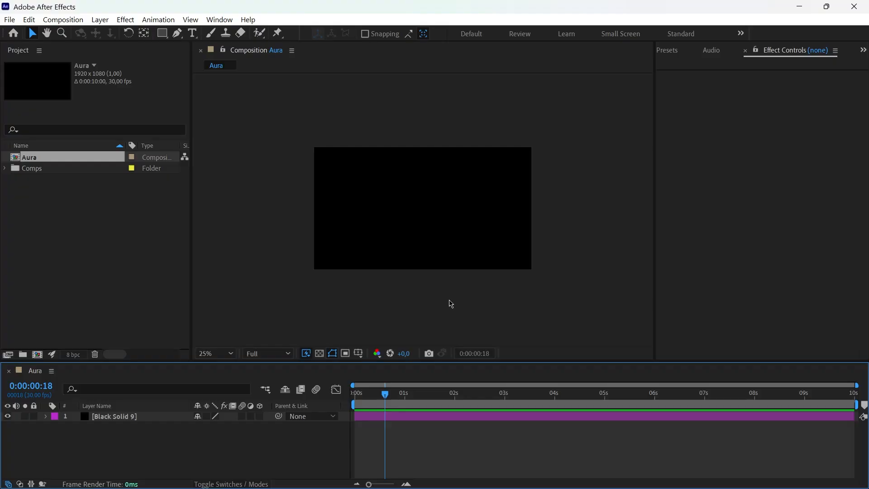
Step: Draw a straight diagonal line with the Pen tool across the frame's upper-left corner, extending well beyond the frame on both ends
{"action": "scroll", "coordinate": [451, 304], "scroll_direction": "up", "scroll_amount": 2}
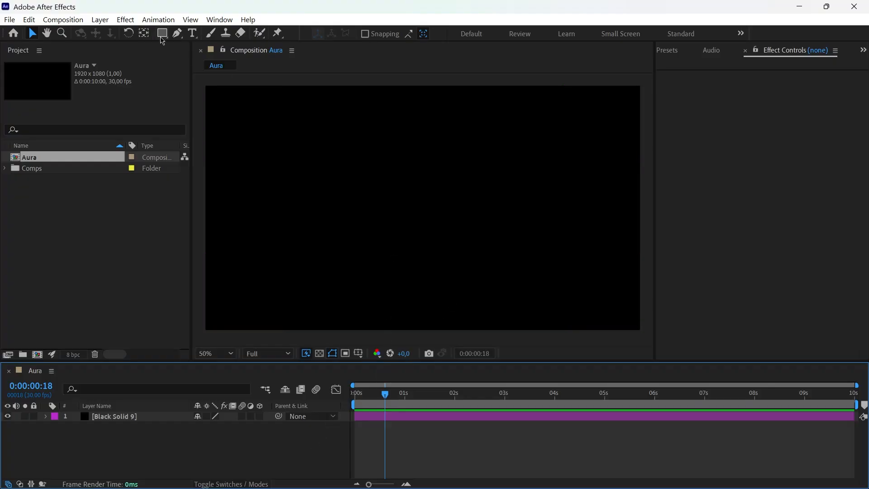
{"action": "left_click", "coordinate": [177, 32]}
{"action": "scroll", "coordinate": [392, 192], "scroll_direction": "down", "scroll_amount": 2}
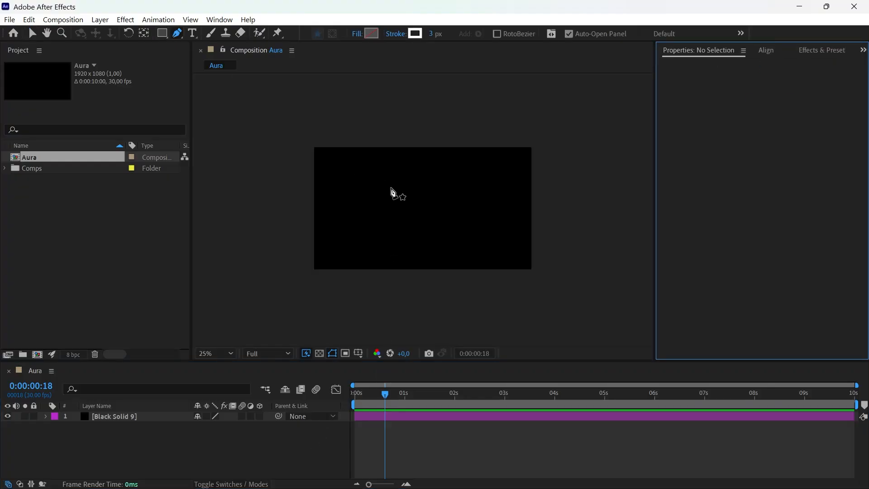
{"action": "left_click", "coordinate": [439, 76]}
{"action": "left_click", "coordinate": [213, 223]}
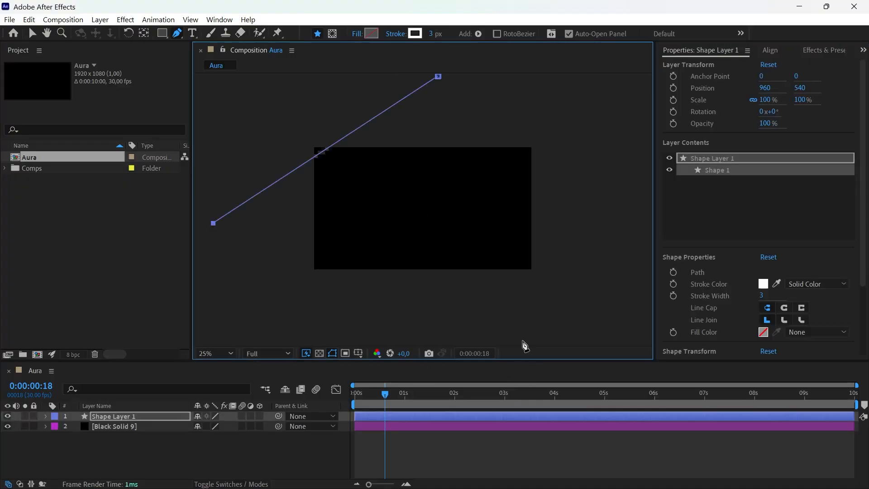
Step: Give the diagonal line a white (FFFFFF) stroke with a width of 3
{"action": "left_click", "coordinate": [764, 284]}
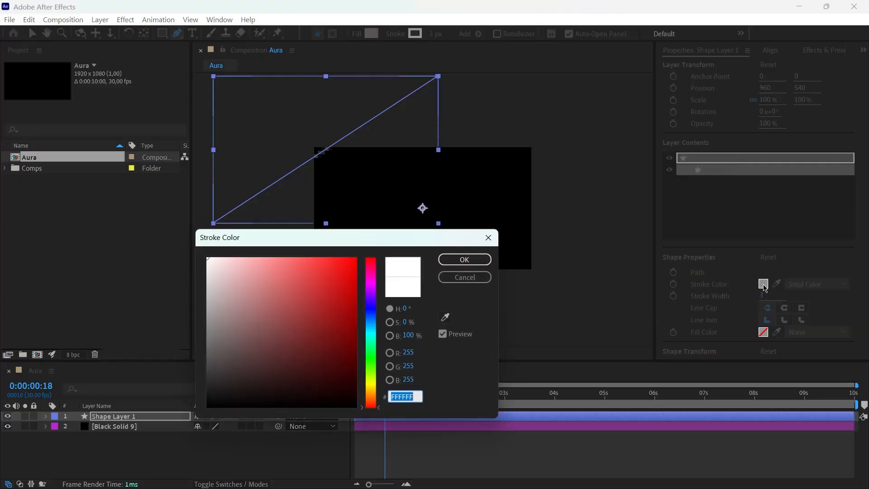
{"action": "left_click", "coordinate": [463, 261]}
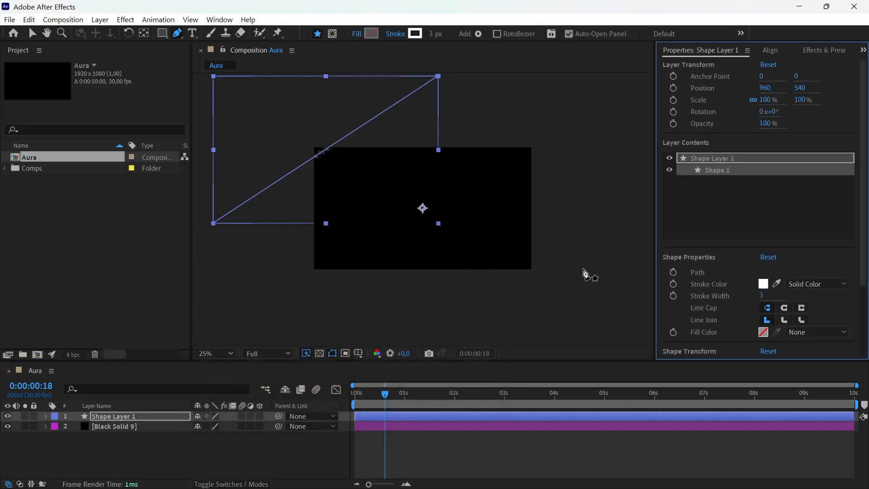
{"action": "left_click", "coordinate": [763, 296]}
{"action": "left_click_drag", "start_coordinate": [770, 295], "coordinate": [743, 295]}
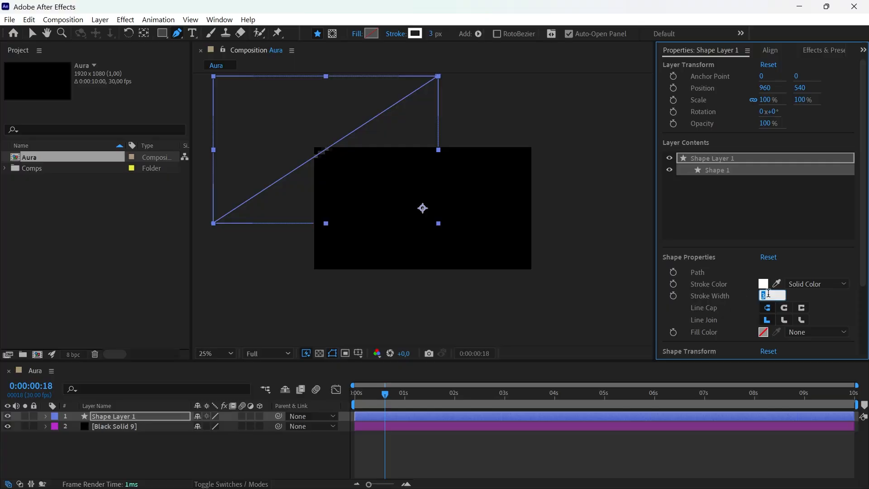
Step: Reposition the diagonal line to about 150, -10 so that it only cuts across the frame's upper-left corner
{"action": "left_click", "coordinate": [31, 34]}
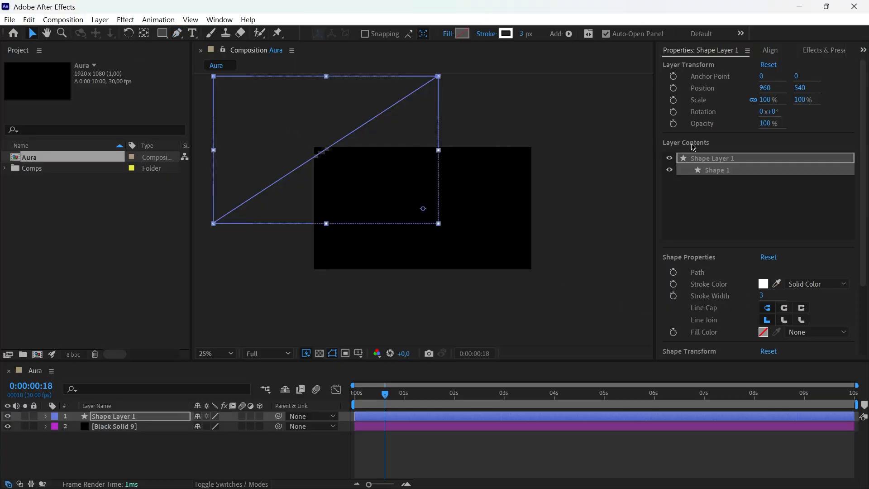
{"action": "left_click", "coordinate": [680, 133]}
{"action": "left_click", "coordinate": [577, 139]}
{"action": "left_click_drag", "start_coordinate": [327, 153], "coordinate": [370, 185]}
{"action": "left_click", "coordinate": [557, 284]}
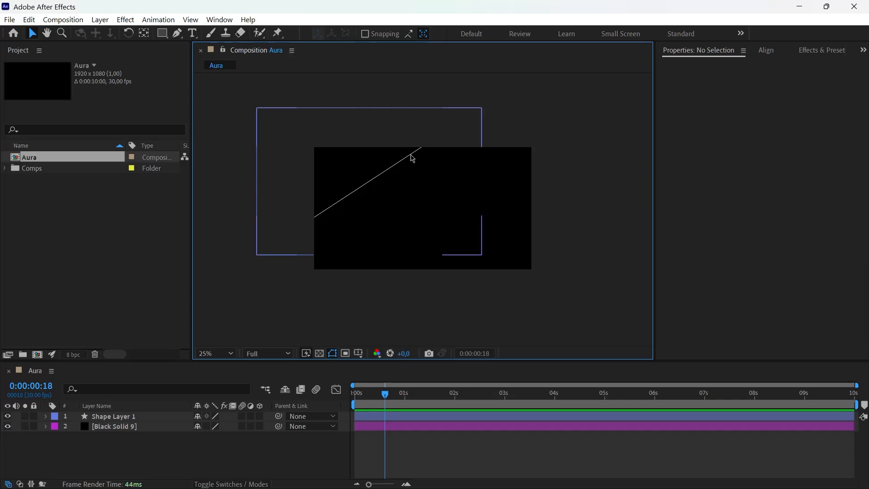
{"action": "left_click_drag", "start_coordinate": [411, 156], "coordinate": [370, 118]}
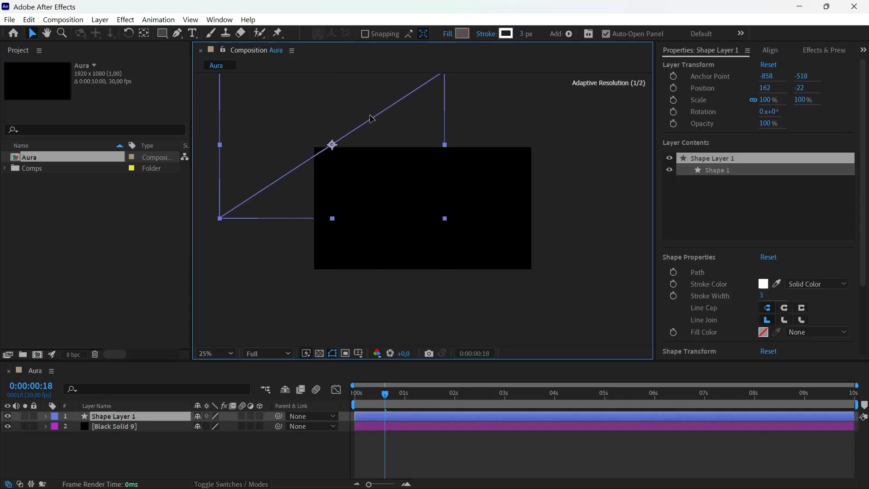
{"action": "left_click", "coordinate": [569, 243]}
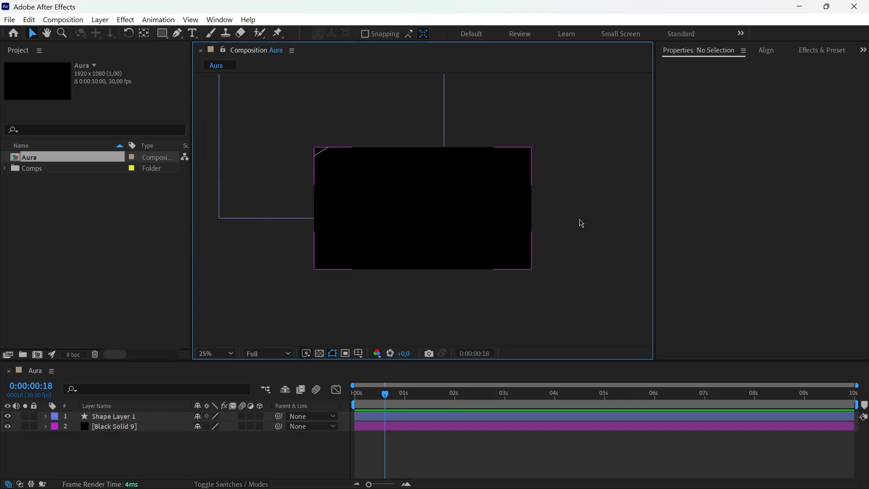
Step: Rename the line's shape layer as Waves
{"action": "left_click", "coordinate": [326, 117]}
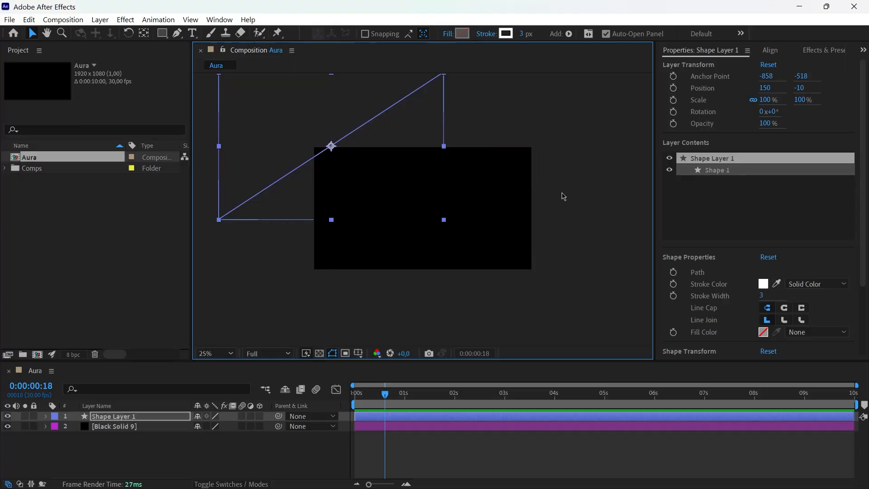
{"action": "left_click", "coordinate": [306, 471]}
{"action": "left_click", "coordinate": [127, 418]}
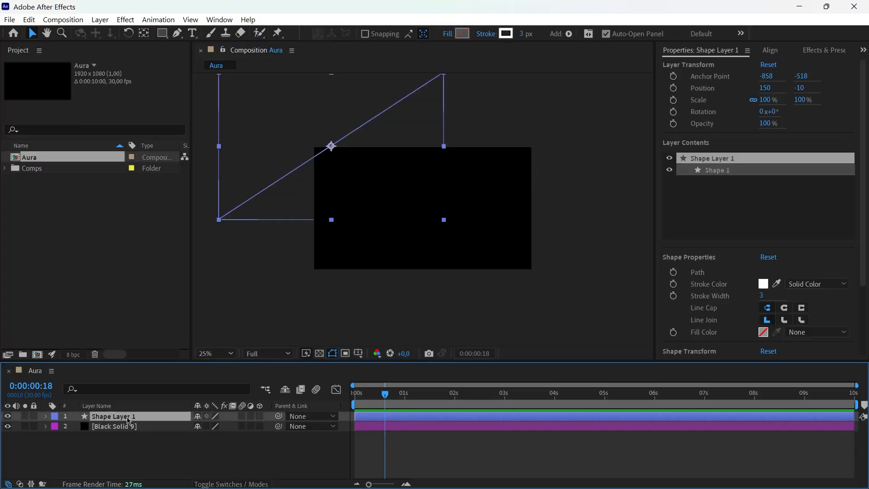
{"action": "key", "text": "Return"}
{"action": "type", "text": "Waves"}
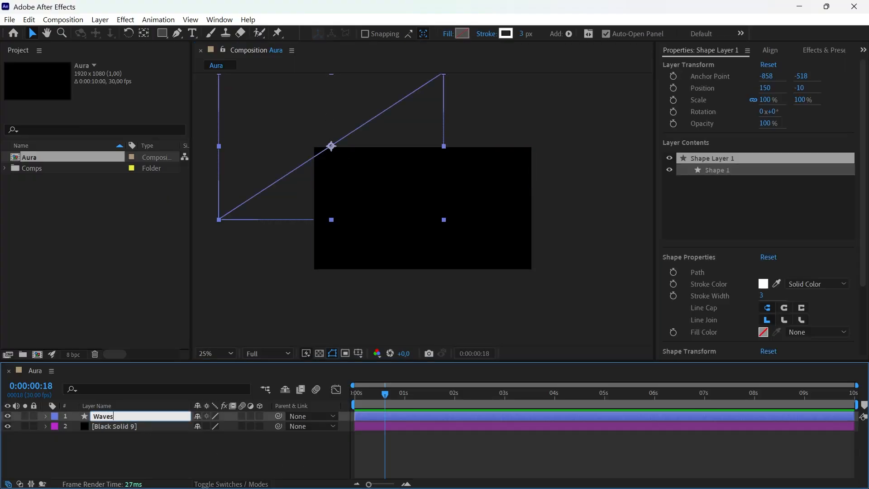
{"action": "key", "text": "Return"}
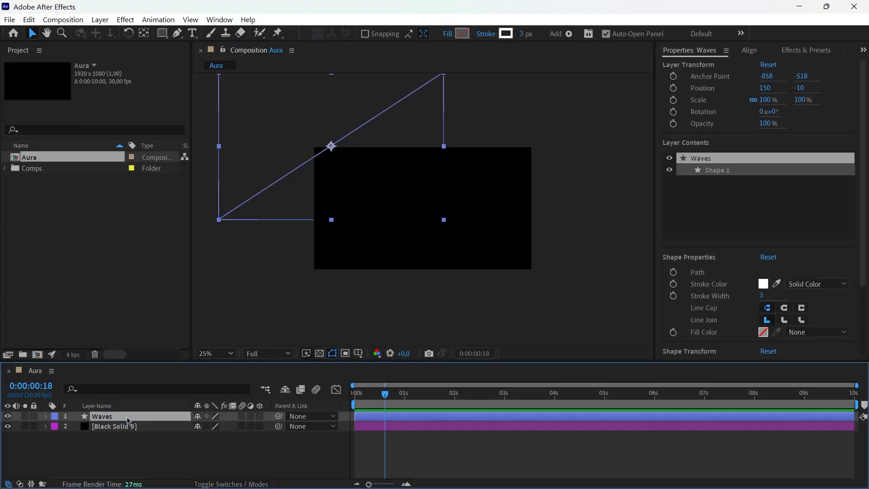
{"action": "left_click", "coordinate": [190, 459]}
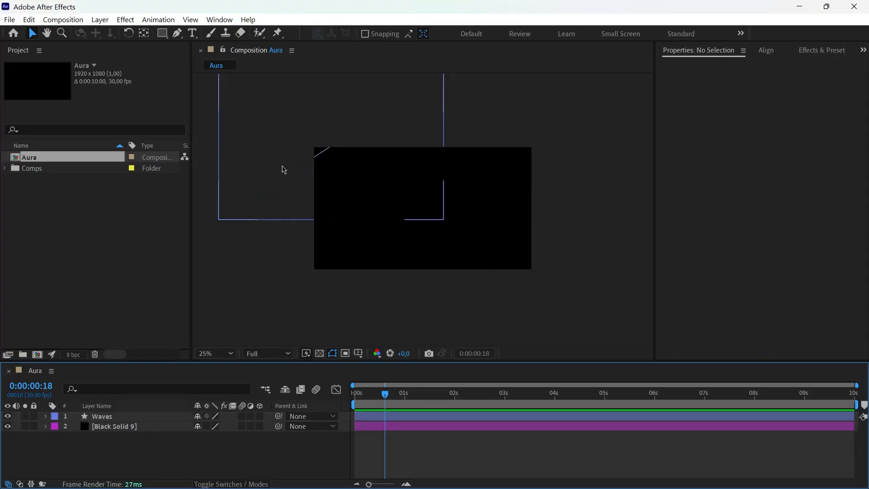
Step: Find the Turbulent Displace effect by searching for "turb" and apply it to the Waves layer
{"action": "left_click", "coordinate": [269, 133]}
{"action": "left_click", "coordinate": [809, 51]}
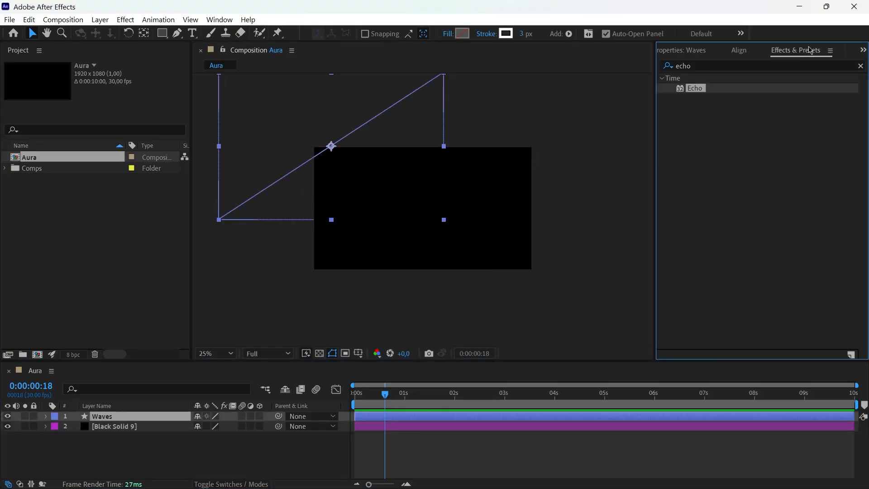
{"action": "left_click", "coordinate": [729, 65]}
{"action": "type", "text": "turb"}
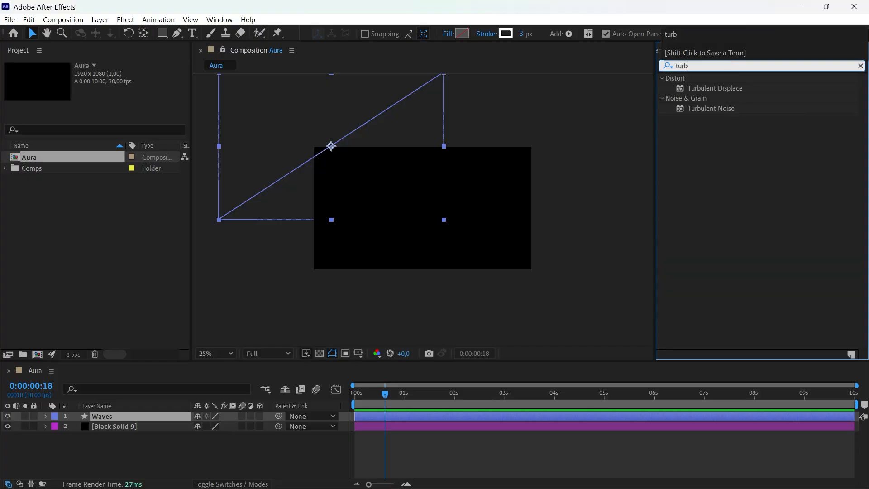
{"action": "left_click_drag", "start_coordinate": [715, 88], "coordinate": [407, 181]}
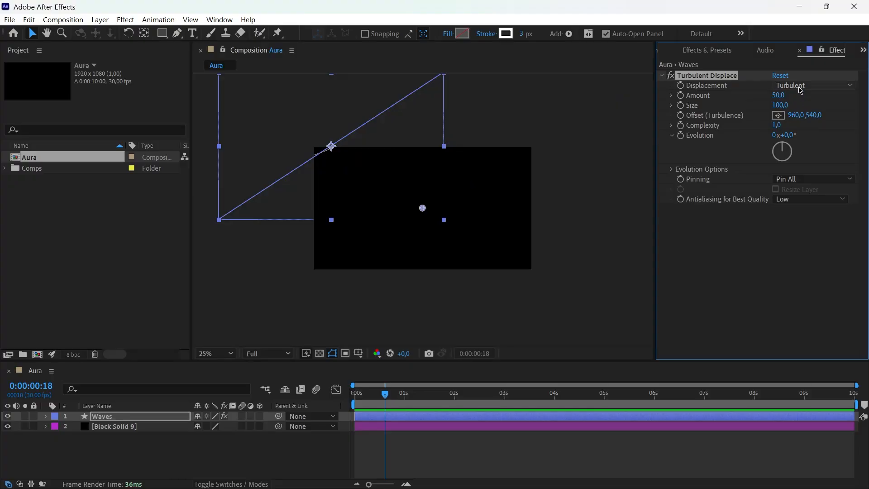
Step: Set the Turbulent Displace size on the Waves layer to 350
{"action": "left_click", "coordinate": [779, 106]}
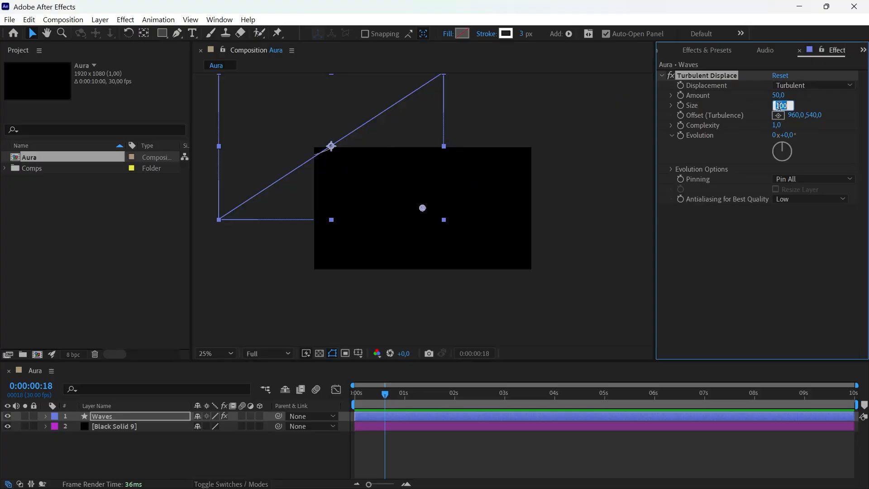
{"action": "type", "text": "350"}
{"action": "key", "text": "Return"}
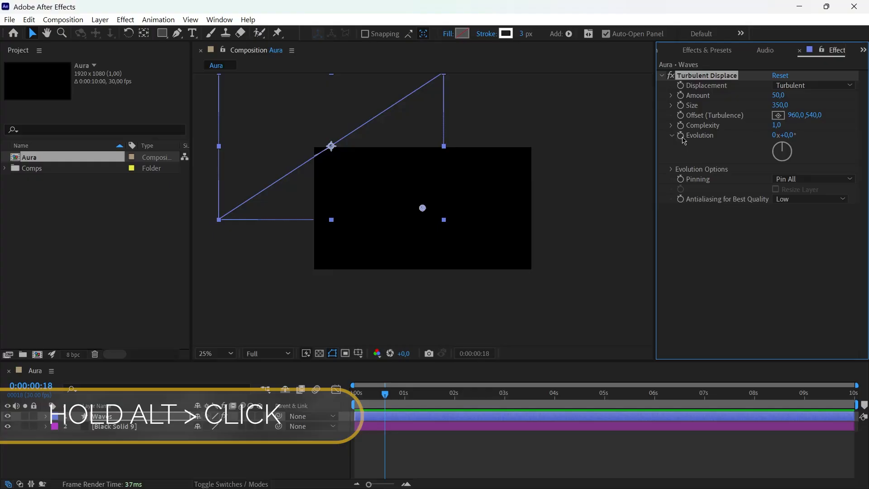
Step: Animate the Turbulent Displace Evolution on the Waves layer with the expression time*30 and return to the first frame
{"action": "left_click", "coordinate": [682, 137], "text": "alt"}
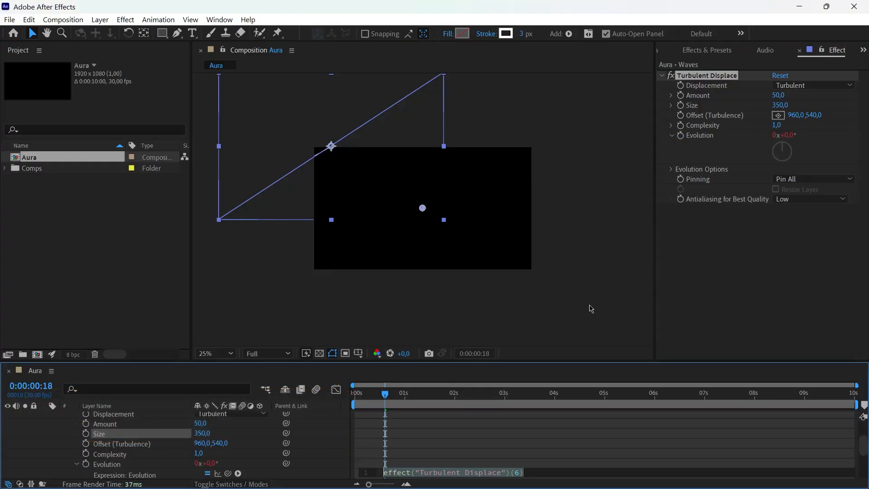
{"action": "type", "text": "time"}
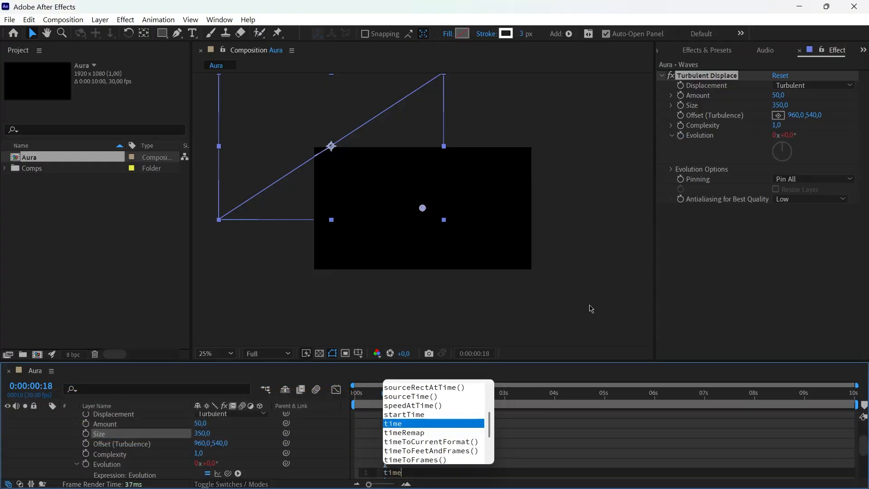
{"action": "type", "text": "*"}
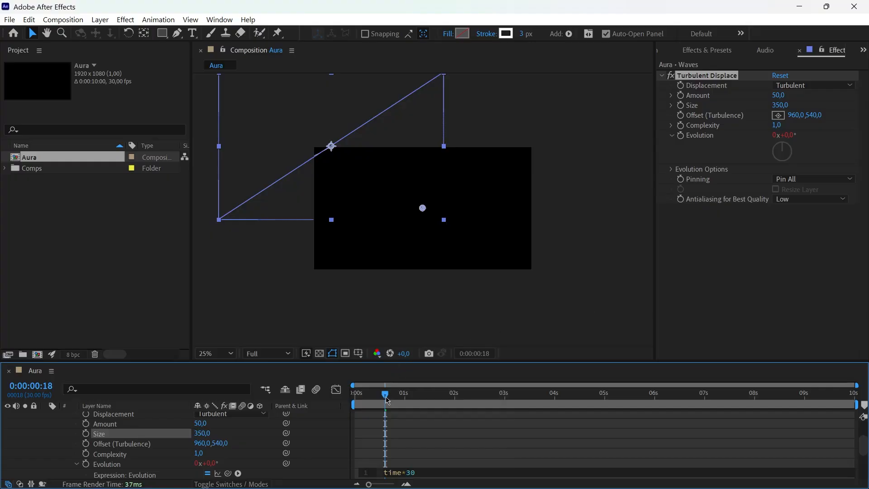
{"action": "left_click_drag", "start_coordinate": [387, 400], "coordinate": [355, 400]}
Step: Scrub through the first seconds to check the line's motion and reposition it to about 358, 122 across the frame's upper-left corner
{"action": "left_click_drag", "start_coordinate": [354, 131], "coordinate": [401, 172]}
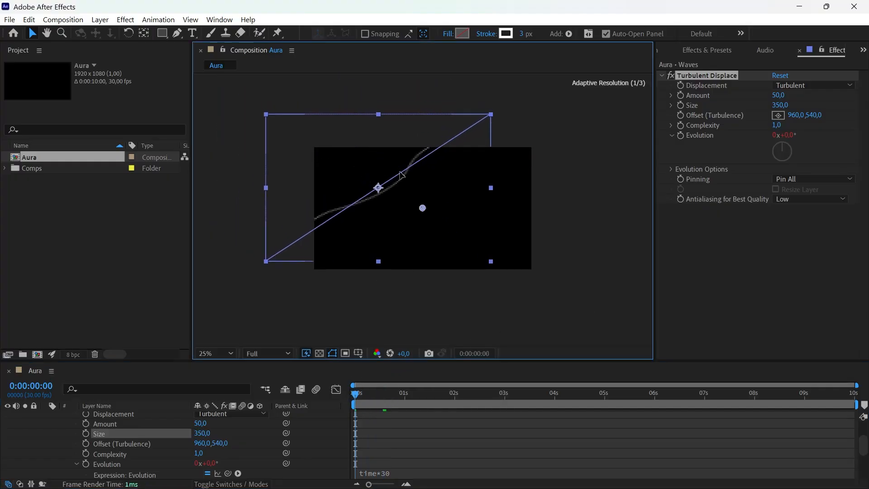
{"action": "left_click", "coordinate": [545, 293]}
{"action": "left_click_drag", "start_coordinate": [353, 397], "coordinate": [522, 397]}
{"action": "left_click_drag", "start_coordinate": [433, 394], "coordinate": [356, 397]}
{"action": "scroll", "coordinate": [388, 222], "scroll_direction": "up", "scroll_amount": 2}
{"action": "scroll", "coordinate": [524, 320], "scroll_direction": "down", "scroll_amount": 2}
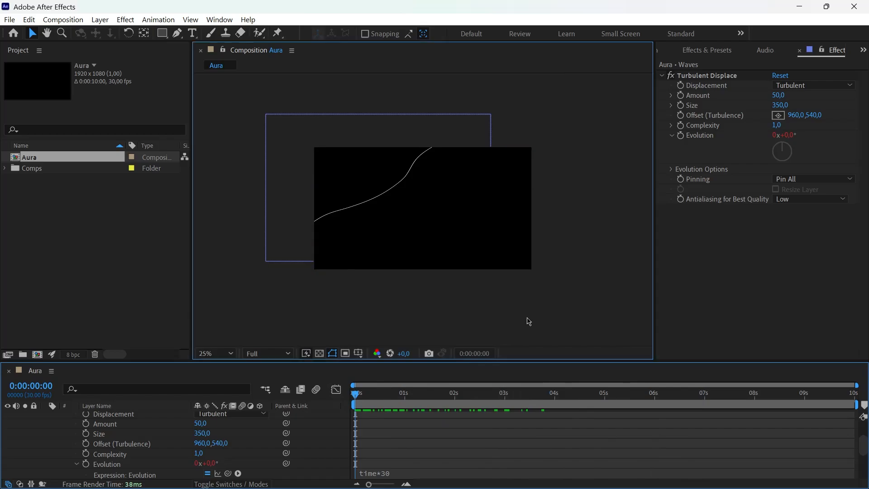
{"action": "mouse_move", "coordinate": [368, 187]}
{"action": "left_mouse_down"}
{"action": "mouse_move", "coordinate": [351, 163]}
{"action": "mouse_move", "coordinate": [356, 175]}
{"action": "left_mouse_up"}
{"action": "left_click", "coordinate": [516, 295]}
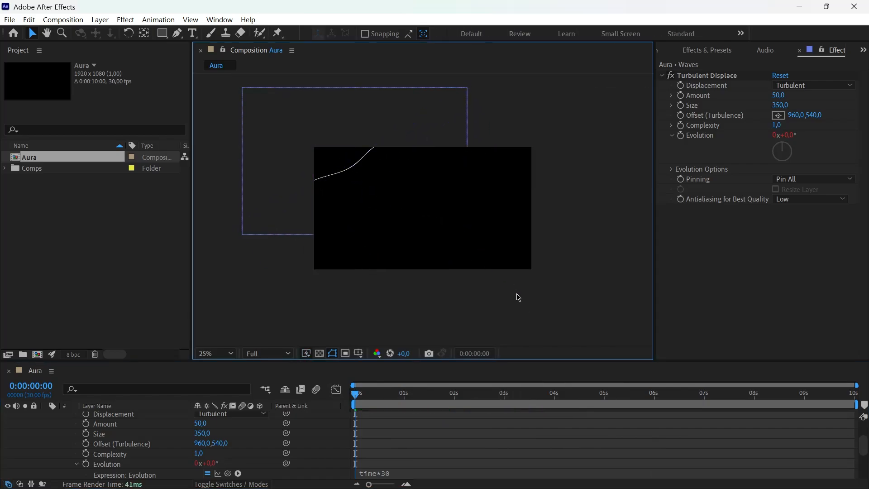
Step: Find the Echo effect by searching for "echo" and apply it to the Waves layer
{"action": "left_click", "coordinate": [719, 49]}
{"action": "left_click", "coordinate": [713, 61]}
{"action": "key", "text": "BackSpace"}
{"action": "key", "text": "BackSpace"}
{"action": "key", "text": "BackSpace"}
{"action": "key", "text": "BackSpace"}
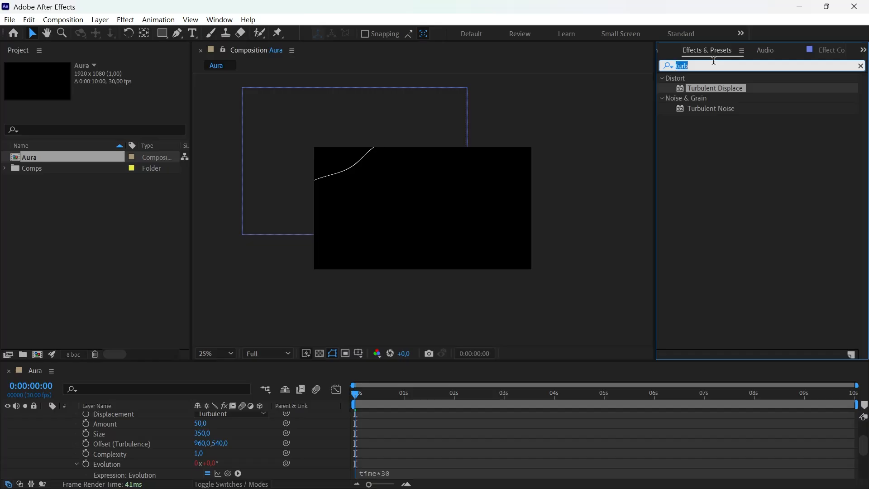
{"action": "type", "text": "echo"}
{"action": "left_click", "coordinate": [695, 88]}
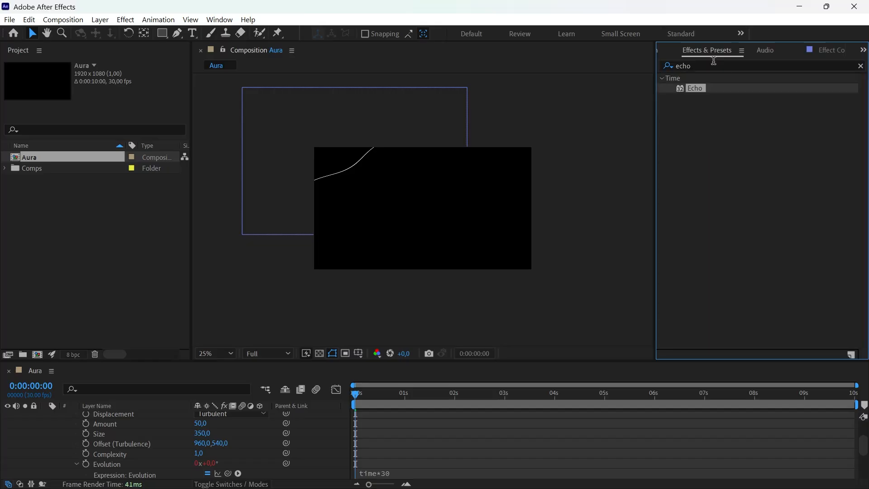
{"action": "left_click_drag", "start_coordinate": [700, 89], "coordinate": [353, 161]}
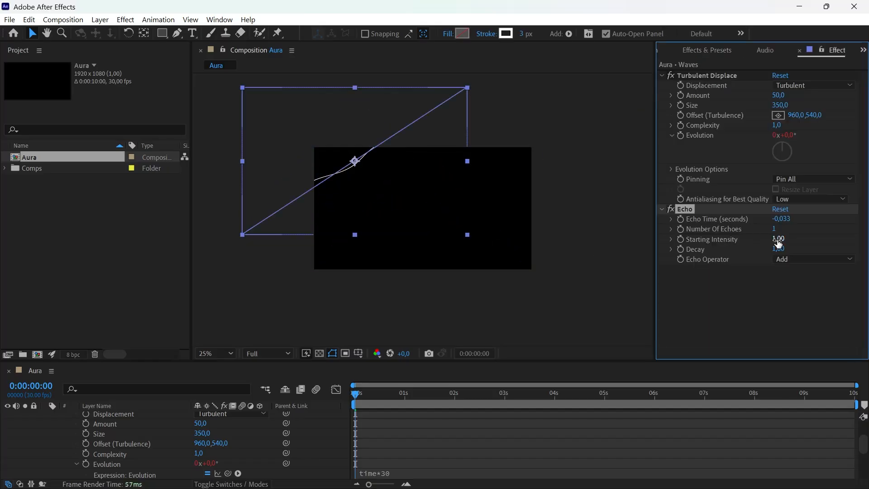
Step: Set the Echo effect's echo time to 0,400 seconds and its number of echoes to 20, and inspect the lines up close
{"action": "left_click", "coordinate": [662, 77]}
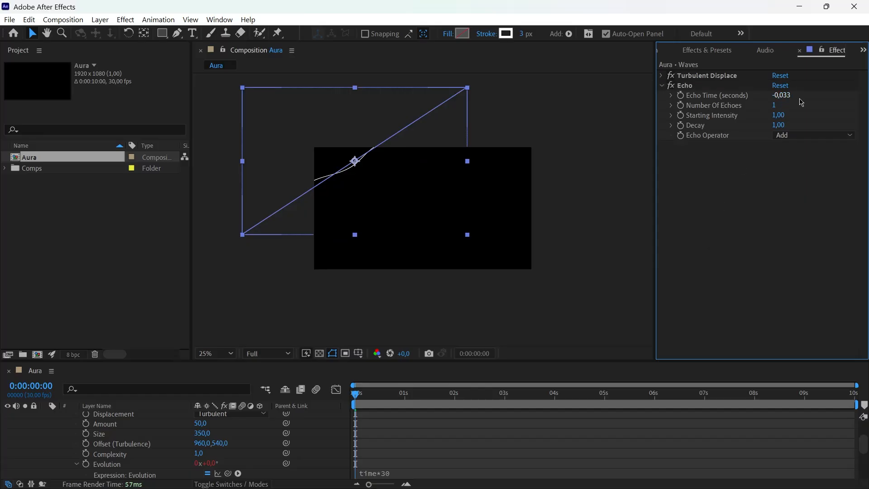
{"action": "left_click", "coordinate": [787, 96]}
{"action": "type", "text": "0,"}
{"action": "key", "text": "Return"}
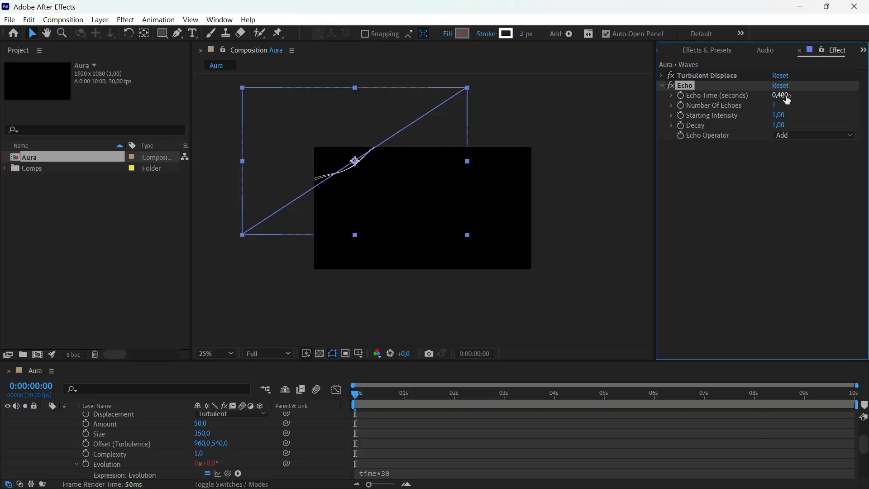
{"action": "left_click", "coordinate": [778, 105]}
{"action": "key", "text": "Return"}
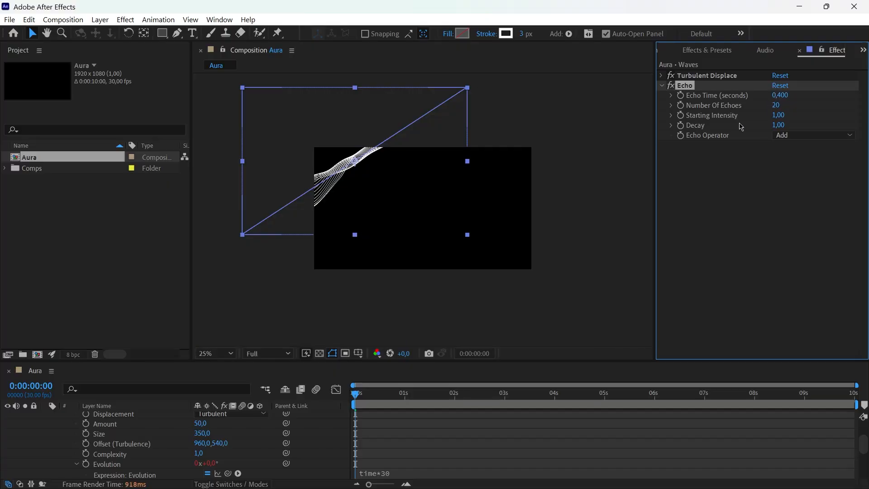
{"action": "key", "text": "period"}
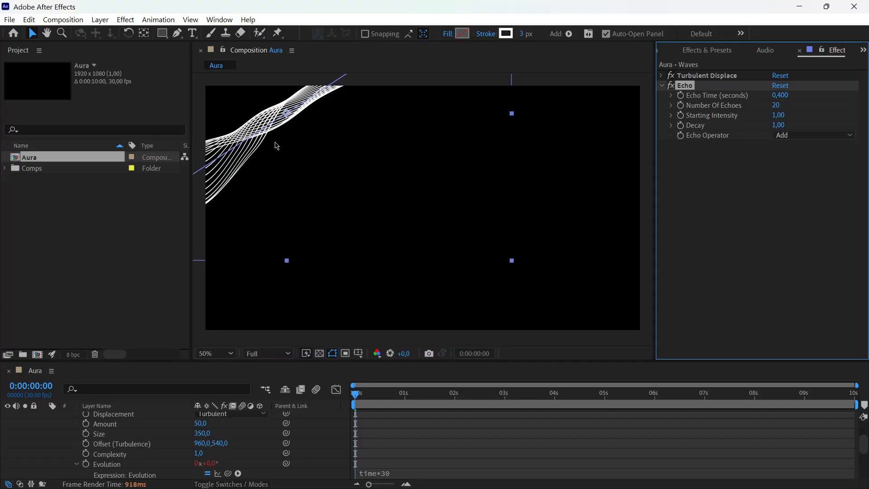
{"action": "key", "text": "comma"}
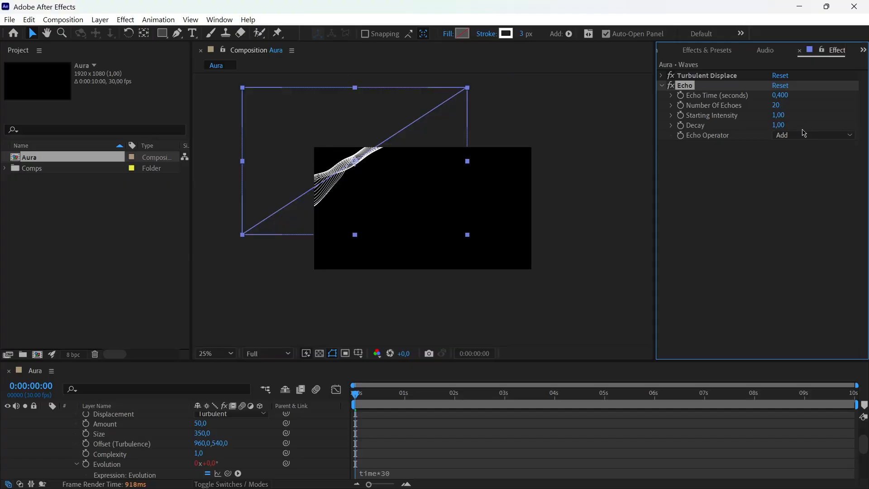
Step: Set the Echo decay to 0,60 and the echo operator to Blend, checking the line in the frame
{"action": "left_click", "coordinate": [777, 126]}
{"action": "key", "text": "Return"}
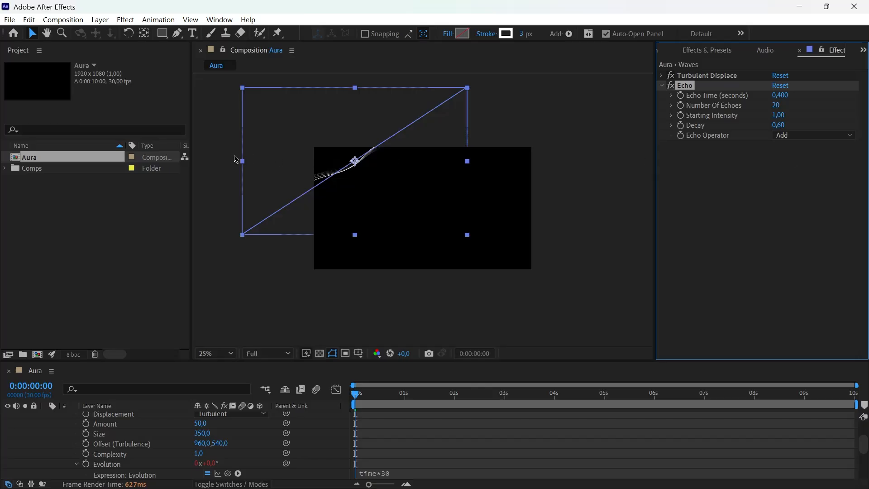
{"action": "scroll", "coordinate": [234, 160], "scroll_direction": "up", "scroll_amount": 2}
{"action": "mouse_move", "coordinate": [261, 166]}
{"action": "left_mouse_down"}
{"action": "mouse_move", "coordinate": [421, 254]}
{"action": "mouse_move", "coordinate": [350, 200]}
{"action": "mouse_move", "coordinate": [264, 159]}
{"action": "left_mouse_up"}
{"action": "scroll", "coordinate": [382, 189], "scroll_direction": "down", "scroll_amount": 2}
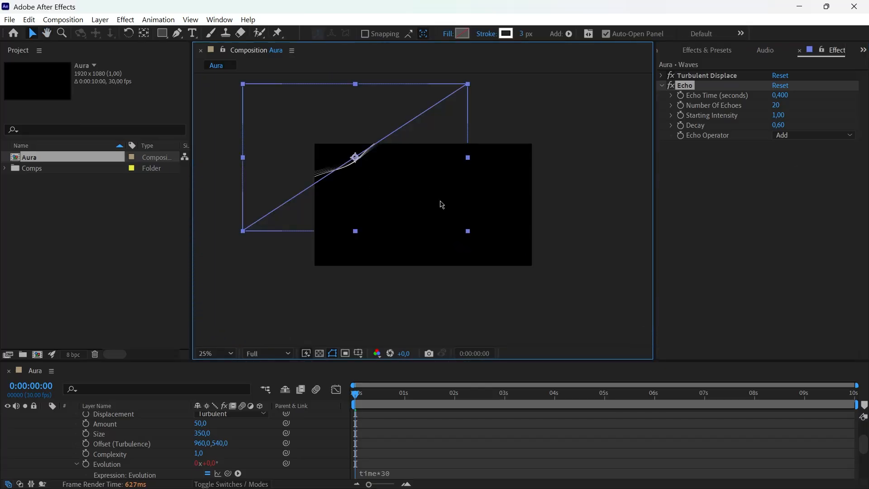
{"action": "left_click", "coordinate": [804, 135]}
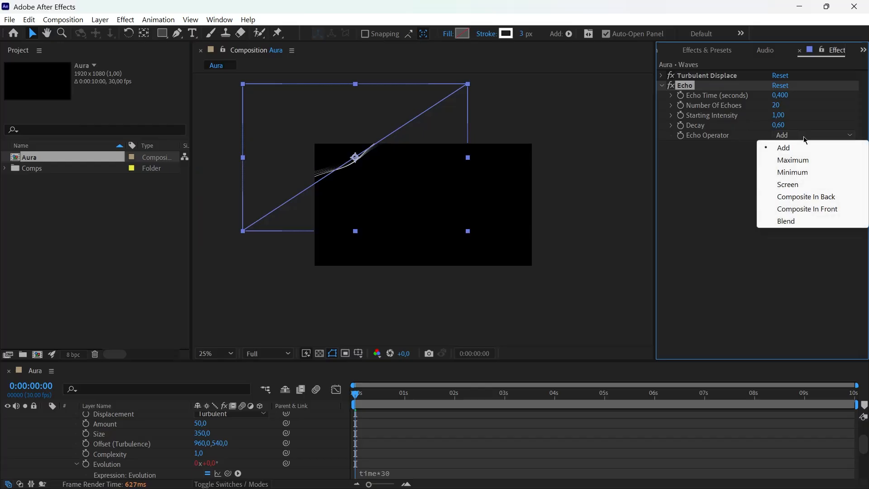
{"action": "left_click", "coordinate": [798, 227]}
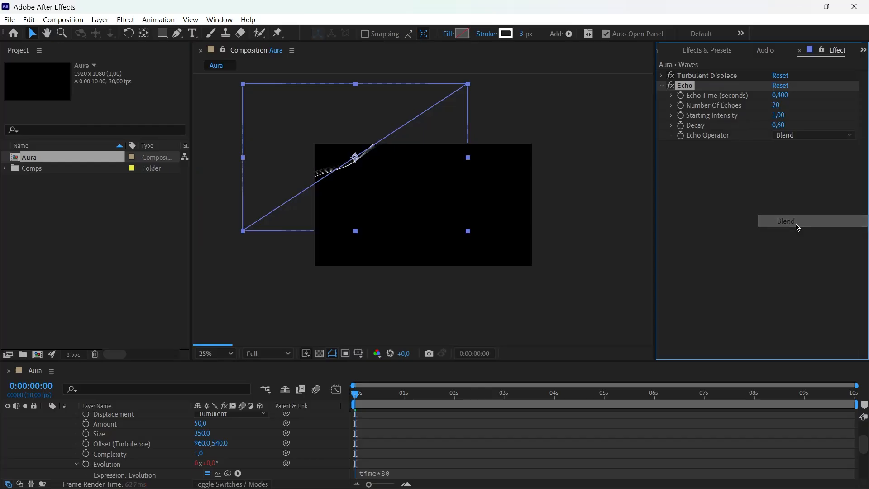
{"action": "scroll", "coordinate": [334, 226], "scroll_direction": "up", "scroll_amount": 1}
{"action": "scroll", "coordinate": [509, 215], "scroll_direction": "down", "scroll_amount": 2}
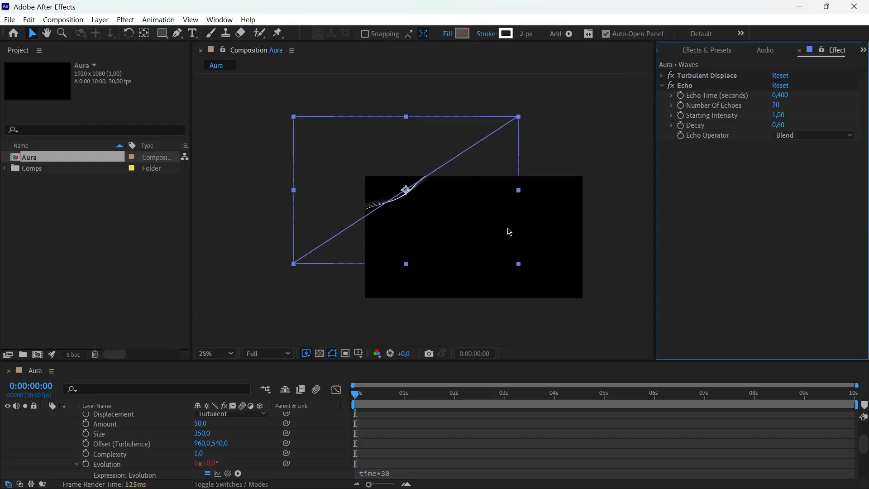
{"action": "left_click_drag", "start_coordinate": [507, 228], "coordinate": [474, 220]}
{"action": "left_click", "coordinate": [580, 230]}
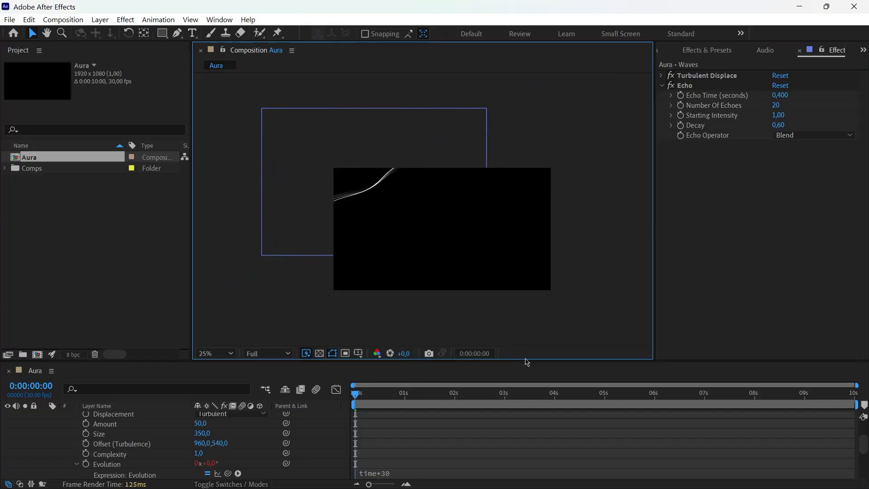
Step: Add a Repeater with 20 copies to the Waves layer's contents and preview the repeated lines
{"action": "left_click_drag", "start_coordinate": [527, 362], "coordinate": [526, 309]}
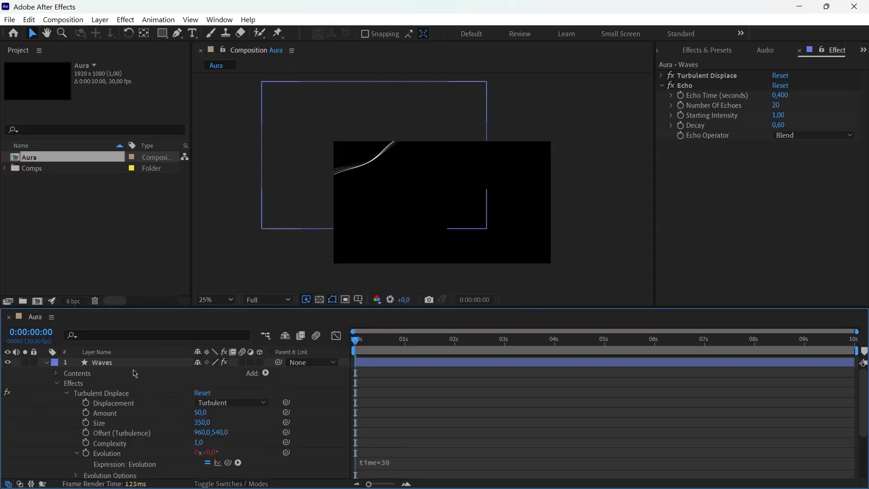
{"action": "left_click", "coordinate": [135, 363]}
{"action": "left_click", "coordinate": [266, 372]}
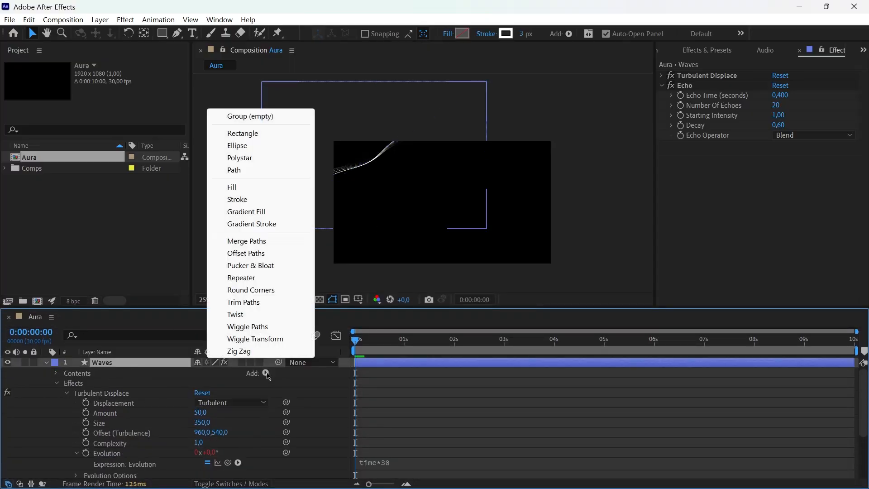
{"action": "left_click", "coordinate": [258, 278]}
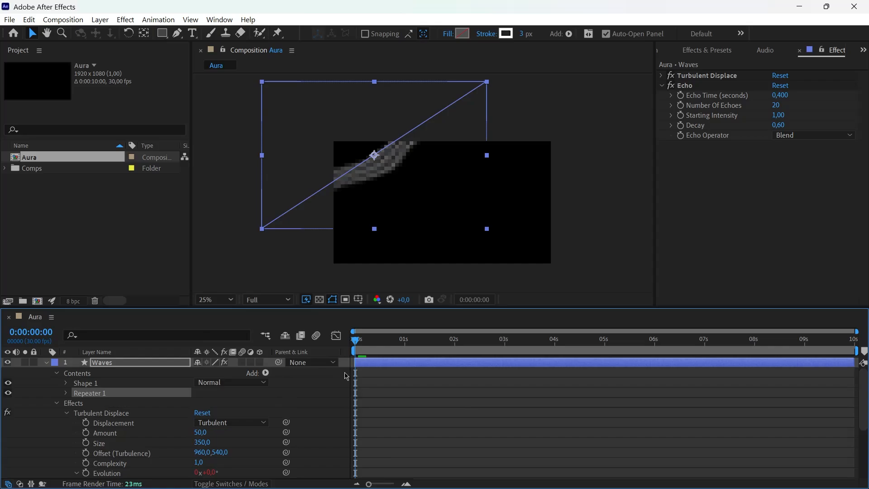
{"action": "left_click", "coordinate": [65, 394]}
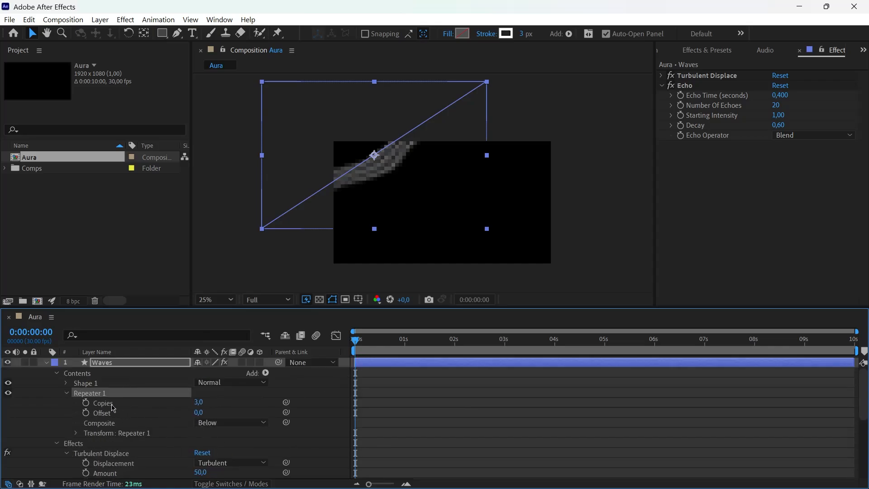
{"action": "left_click", "coordinate": [198, 403]}
{"action": "type", "text": "20"}
{"action": "key", "text": "Return"}
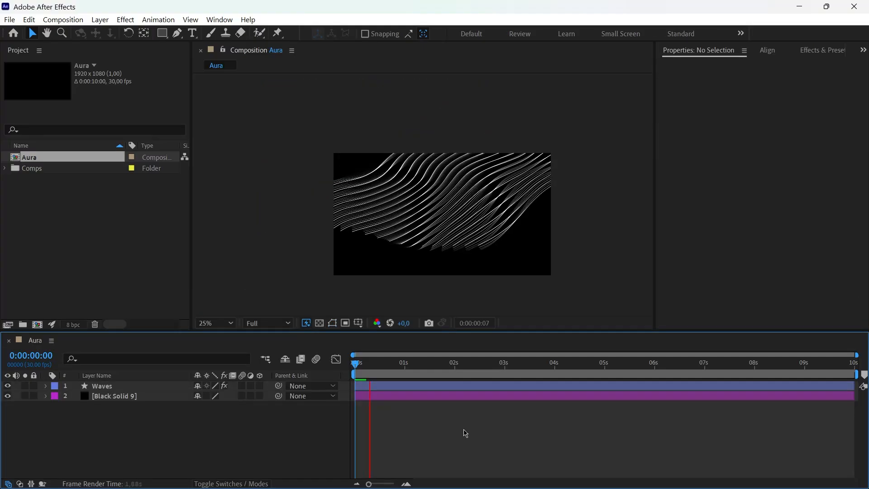
{"action": "key", "text": "space"}
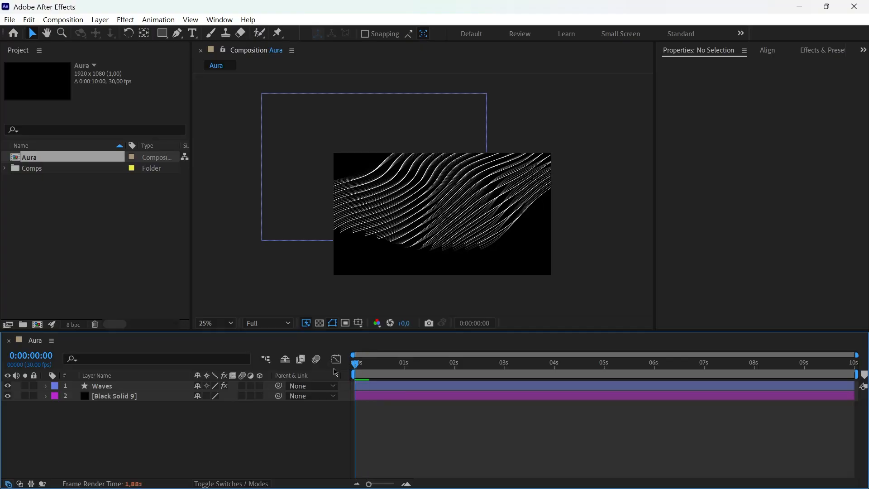
Step: Scale the Waves layer up to 207% and move it to about -22, -22 so the lines fill the whole frame
{"action": "left_click", "coordinate": [458, 223]}
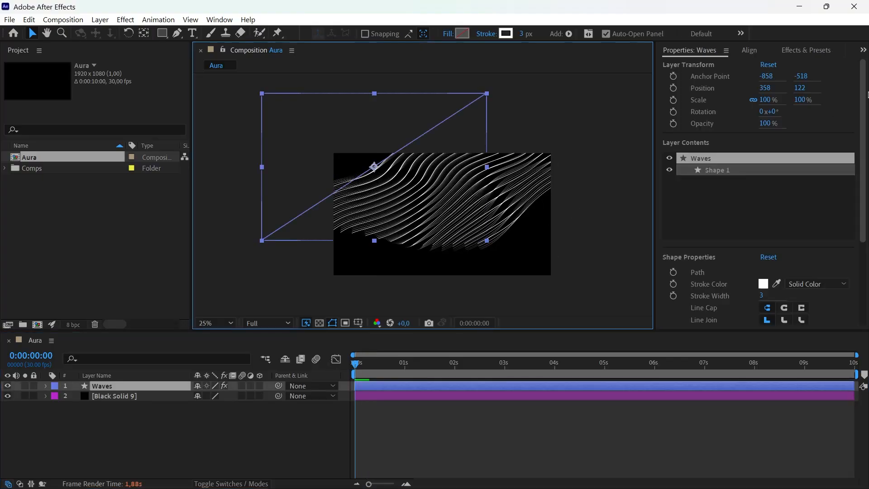
{"action": "left_click", "coordinate": [682, 54]}
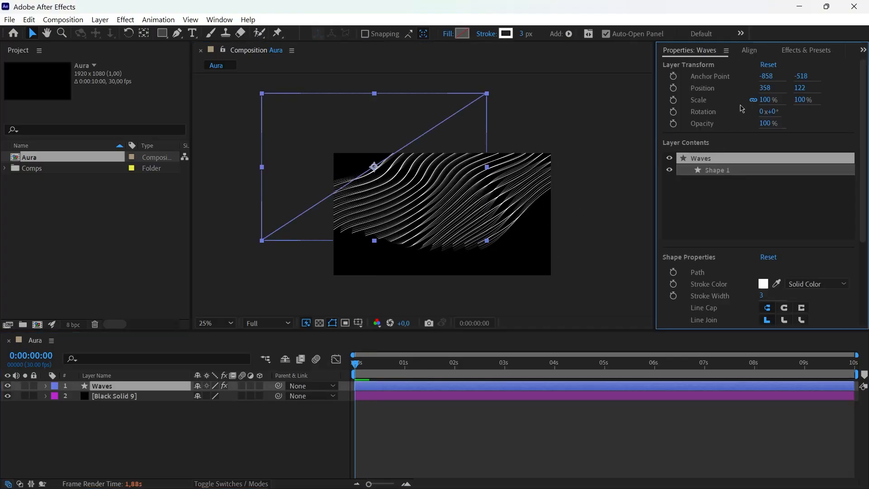
{"action": "left_click_drag", "start_coordinate": [765, 100], "coordinate": [775, 99]}
{"action": "left_click_drag", "start_coordinate": [806, 99], "coordinate": [815, 99]}
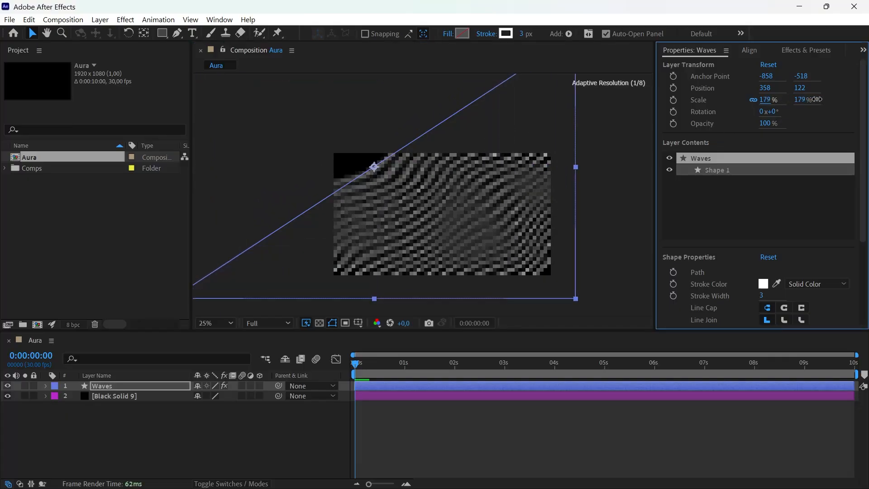
{"action": "left_click_drag", "start_coordinate": [376, 167], "coordinate": [333, 151]}
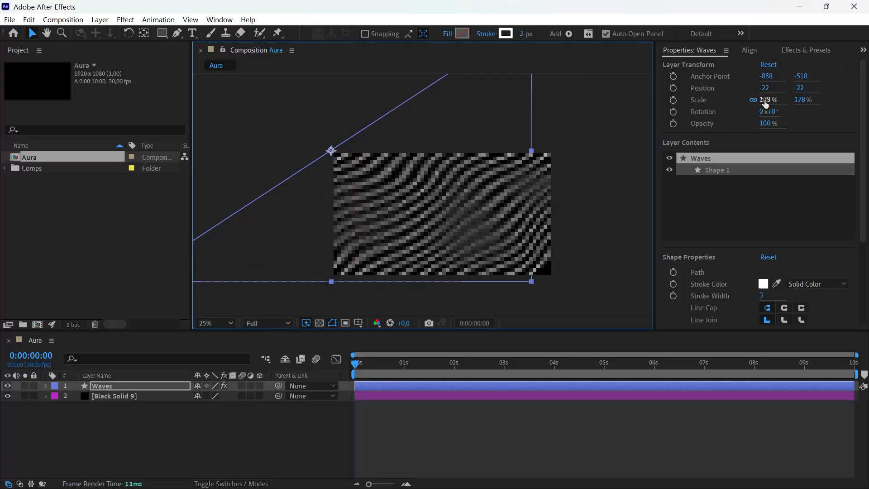
{"action": "left_click_drag", "start_coordinate": [766, 100], "coordinate": [785, 103]}
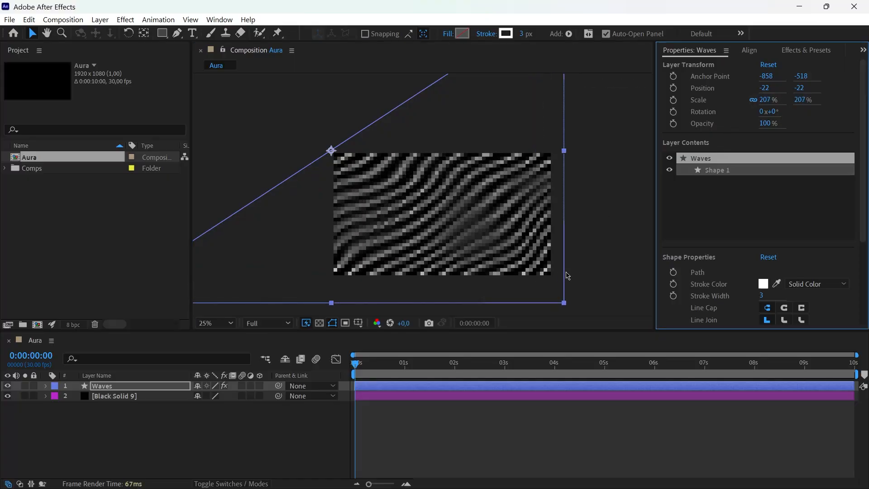
{"action": "left_click", "coordinate": [584, 258]}
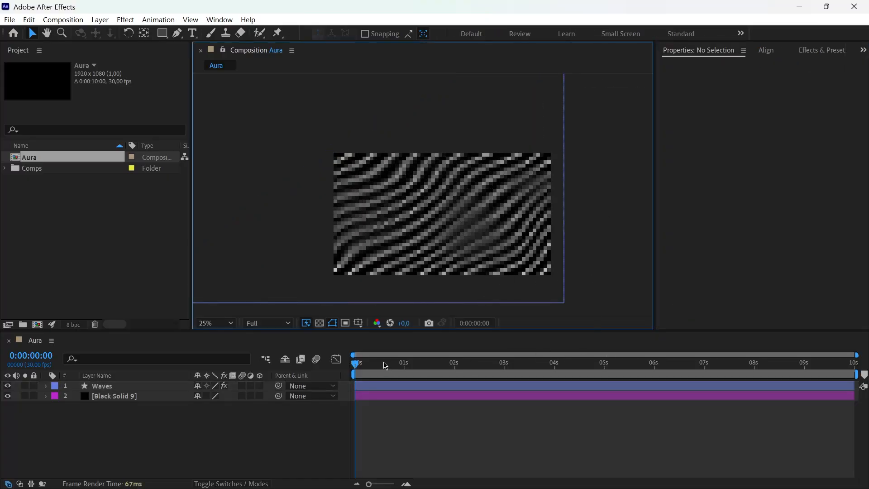
Step: Preview the Aura composition from its first frame with the view magnification set to Fit
{"action": "left_click_drag", "start_coordinate": [355, 364], "coordinate": [350, 364]}
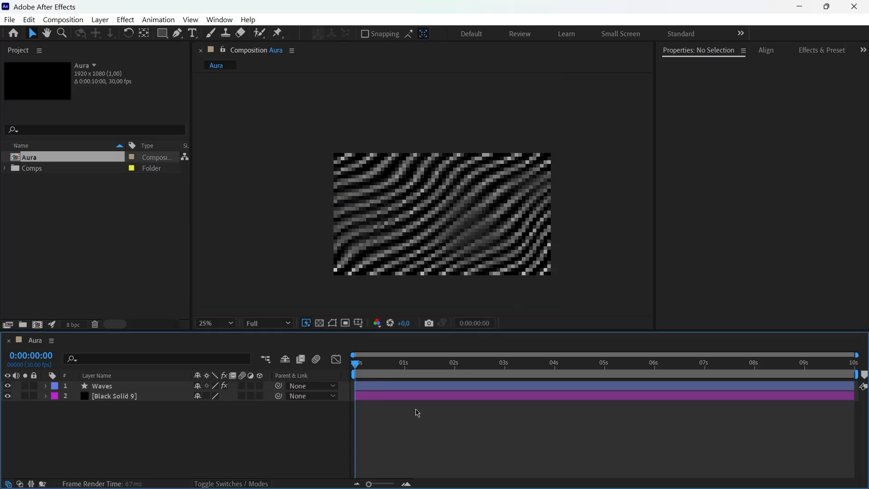
{"action": "scroll", "coordinate": [404, 194], "scroll_direction": "up", "scroll_amount": 2}
{"action": "left_click", "coordinate": [230, 324]}
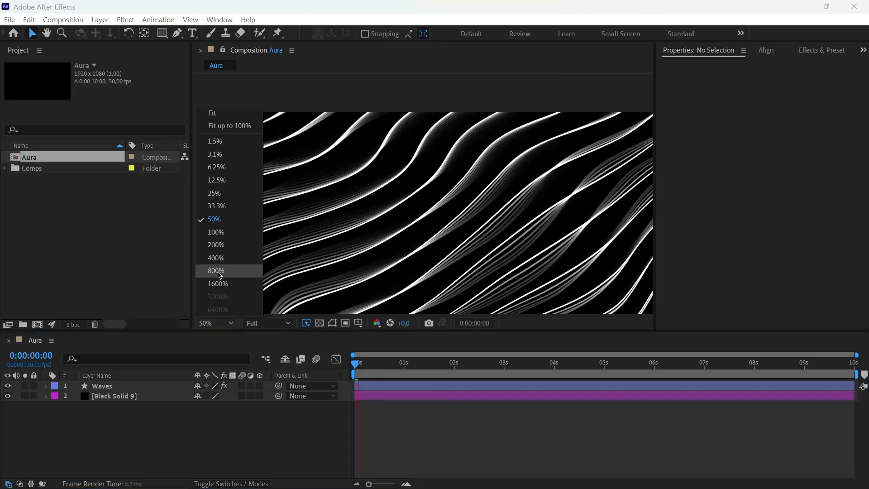
{"action": "left_click", "coordinate": [217, 113]}
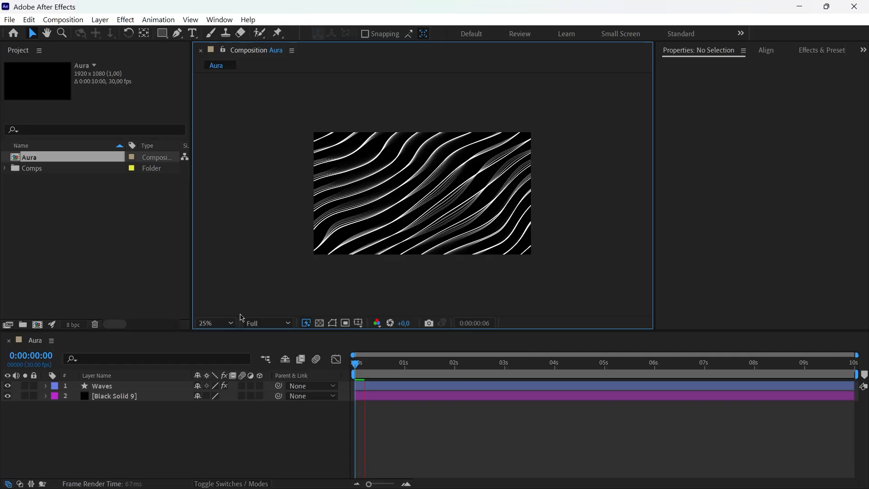
Step: Fit the Aura composition to the viewer, watch the repeated wave lines play and stop the playback
{"action": "left_click", "coordinate": [229, 323]}
{"action": "left_click", "coordinate": [240, 113]}
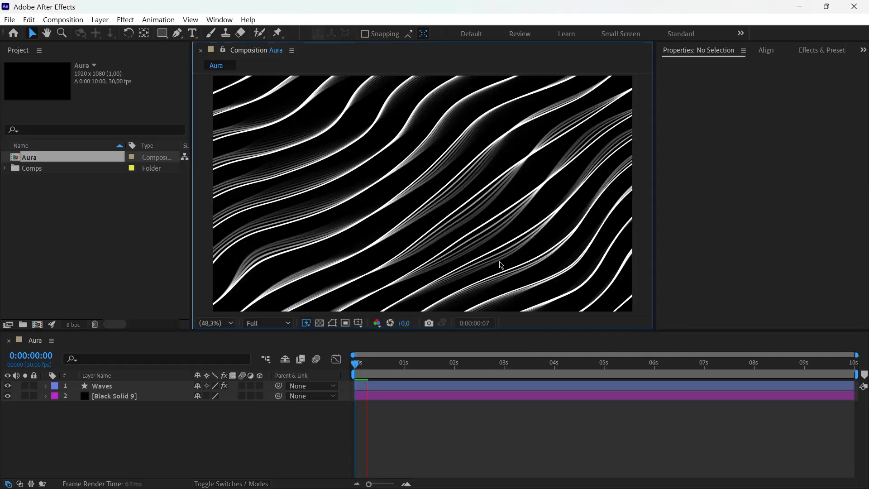
{"action": "left_click", "coordinate": [355, 367]}
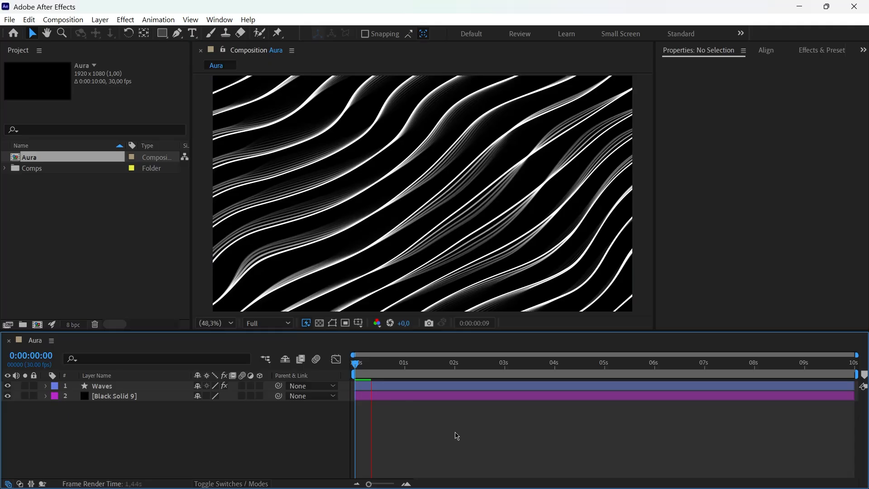
{"action": "key", "text": "space"}
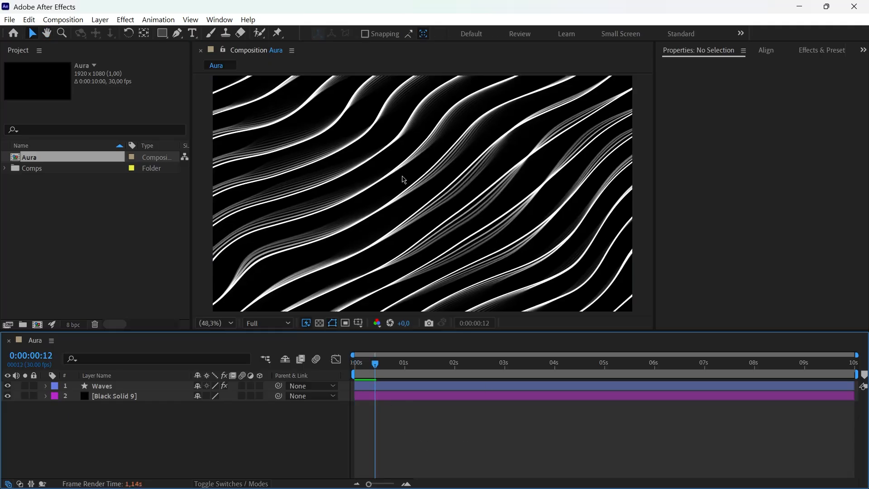
{"action": "left_click", "coordinate": [706, 66]}
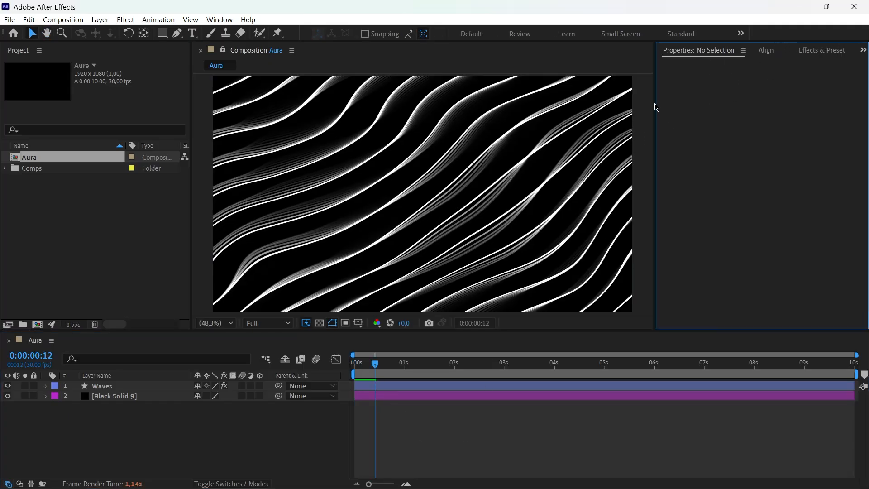
Step: Set the Waves layer's opacity to 50%, preview the dimmed lines and return to the first frame
{"action": "left_click", "coordinate": [104, 386]}
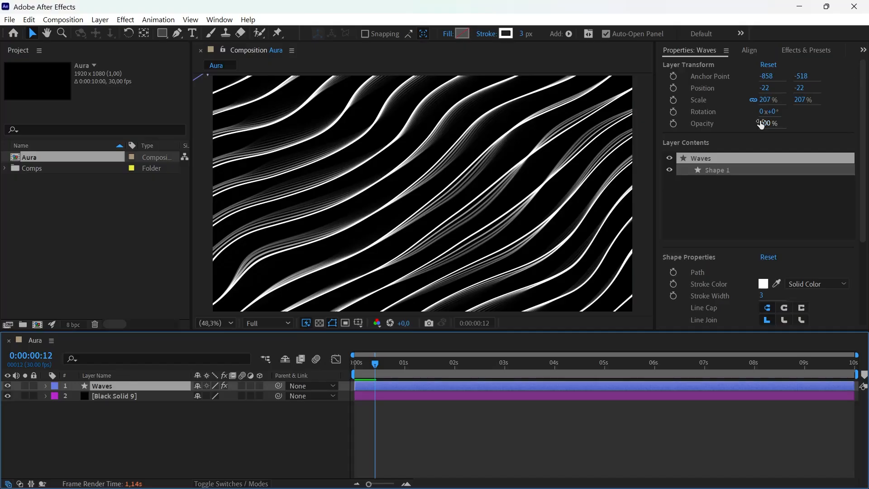
{"action": "left_click_drag", "start_coordinate": [764, 129], "coordinate": [763, 124]}
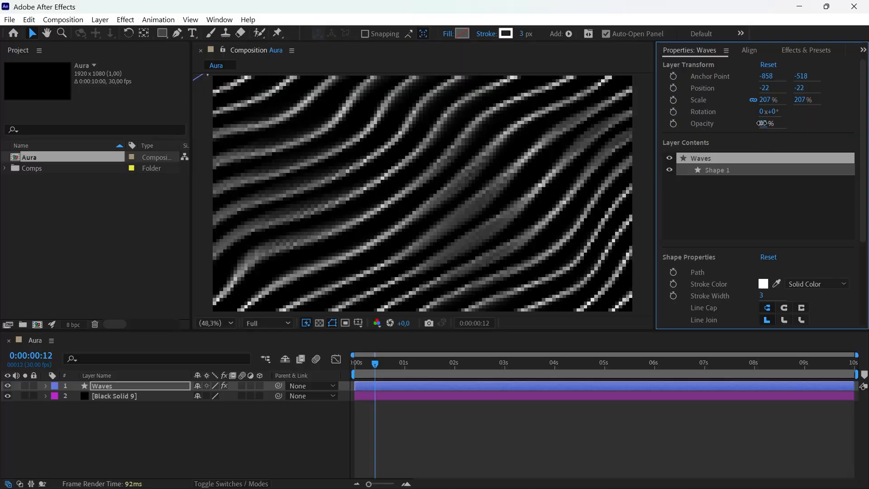
{"action": "mouse_move", "coordinate": [762, 123]}
{"action": "left_mouse_down"}
{"action": "mouse_move", "coordinate": [763, 134]}
{"action": "mouse_move", "coordinate": [765, 123]}
{"action": "left_mouse_up"}
{"action": "left_click", "coordinate": [766, 123]}
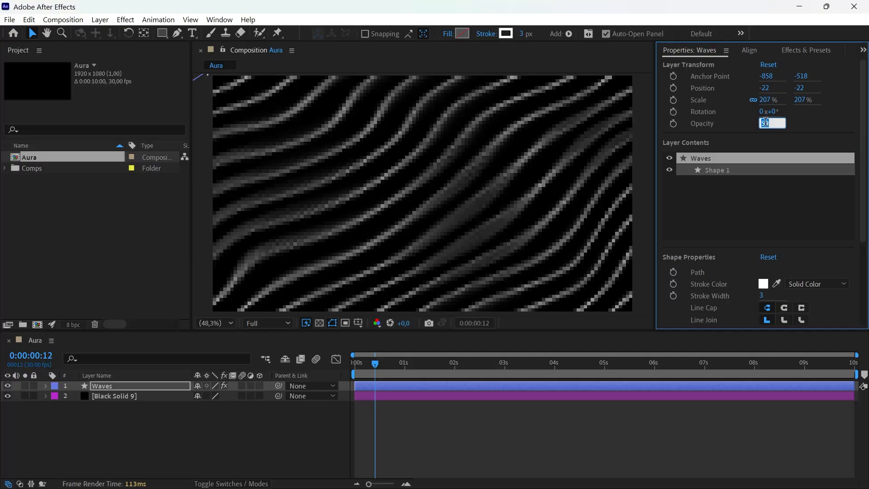
{"action": "type", "text": "50"}
{"action": "key", "text": "Return"}
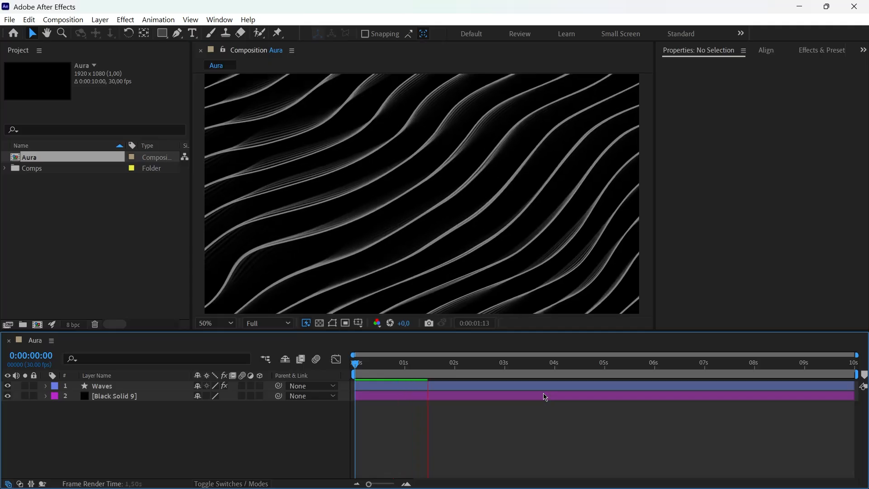
{"action": "key", "text": "space"}
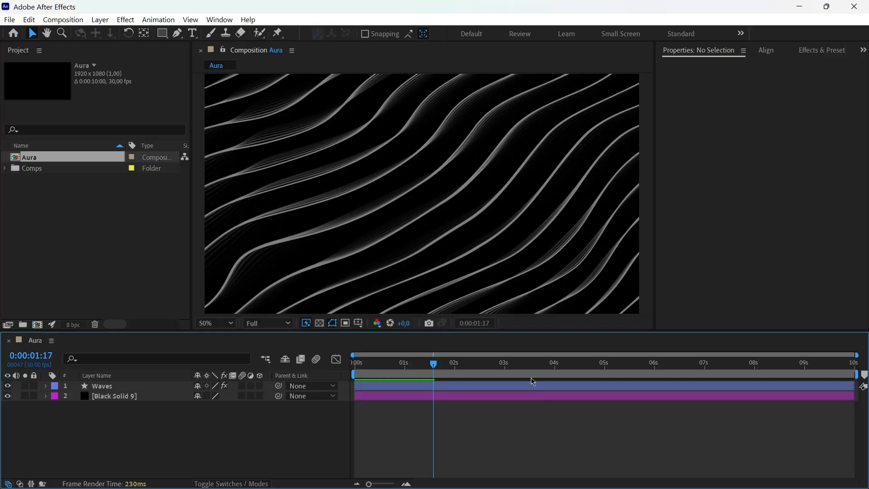
{"action": "key", "text": "Home"}
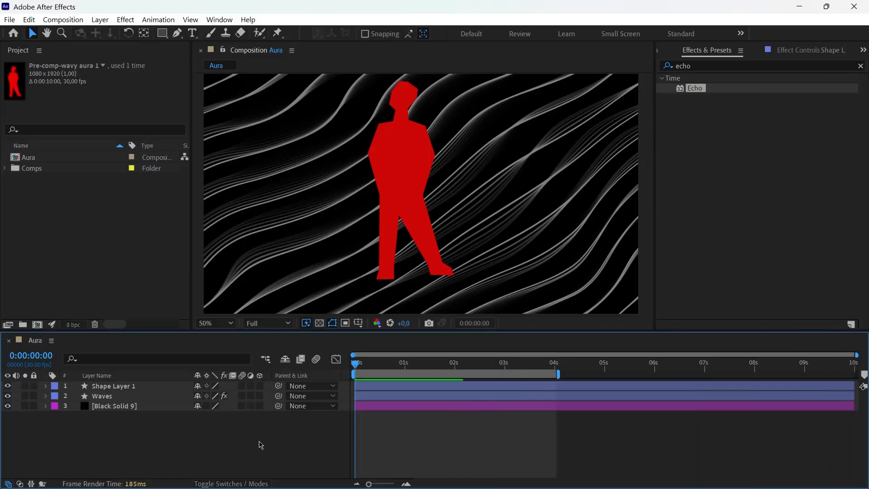
Step: Move the red human silhouette slightly down toward the middle of the frame and rename its layer Man
{"action": "left_click", "coordinate": [386, 186]}
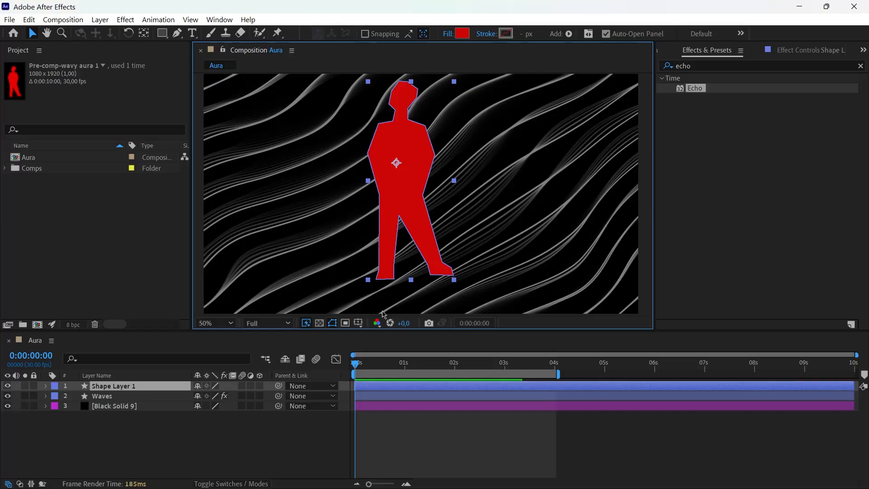
{"action": "left_click_drag", "start_coordinate": [393, 190], "coordinate": [408, 202]}
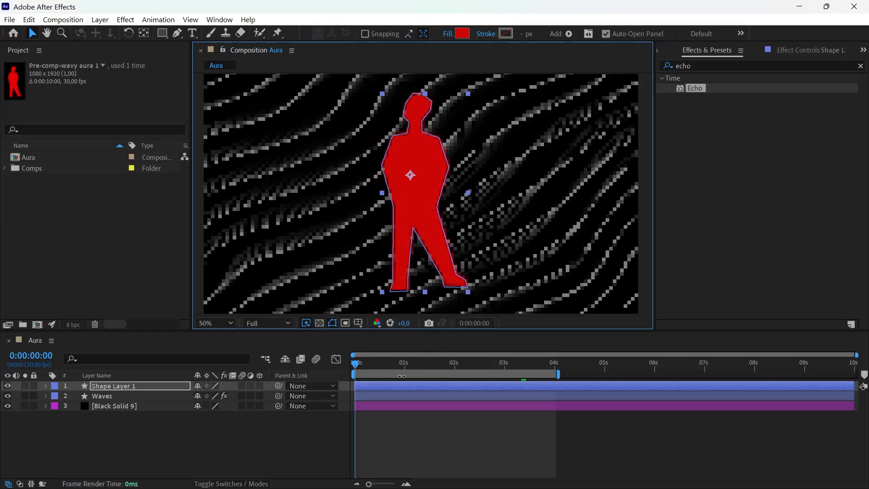
{"action": "left_click", "coordinate": [136, 390]}
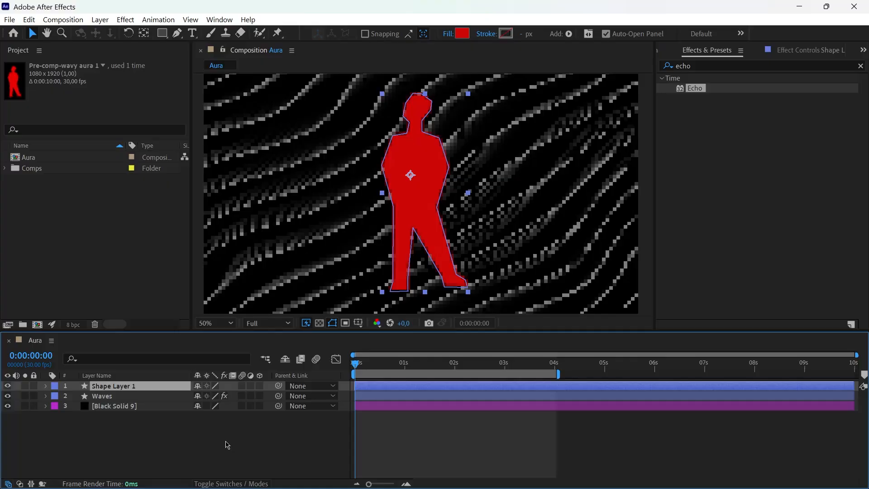
{"action": "key", "text": "Return"}
{"action": "type", "text": "Man"}
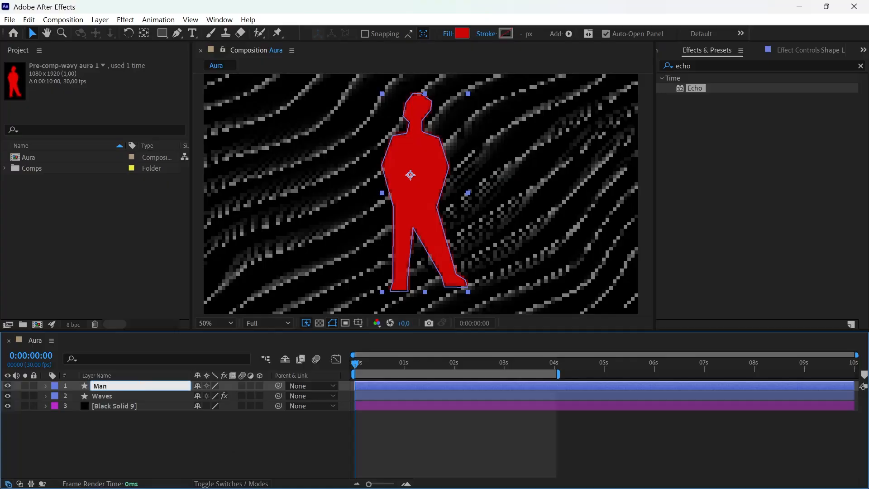
{"action": "key", "text": "Return"}
{"action": "left_click", "coordinate": [115, 376]}
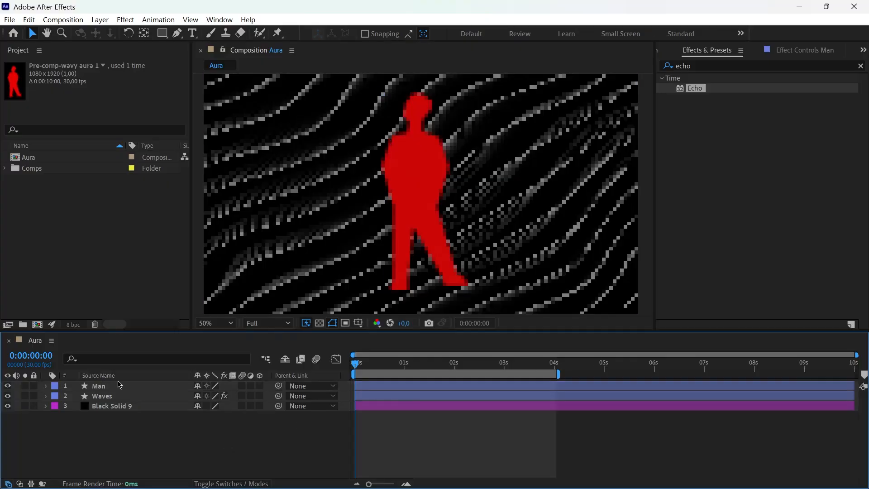
Step: Apply the Wave Warp effect to the Man layer and set its wave type to Circle
{"action": "left_click", "coordinate": [689, 66]}
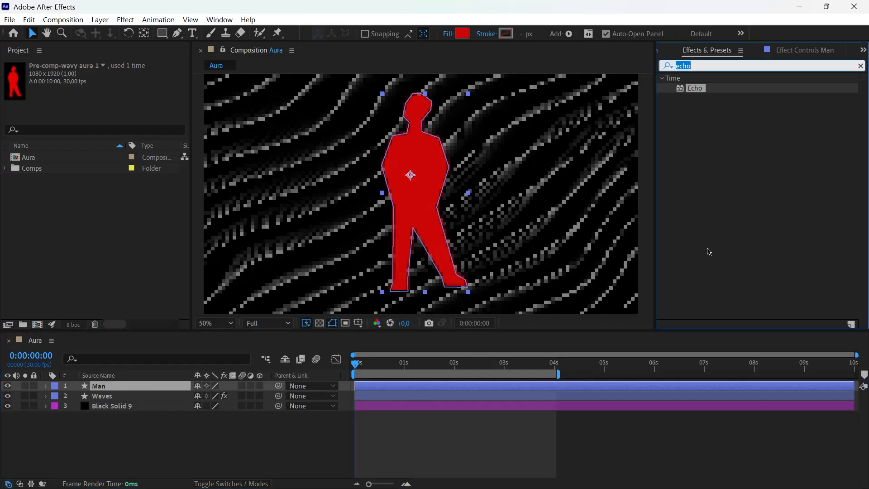
{"action": "type", "text": "wave"}
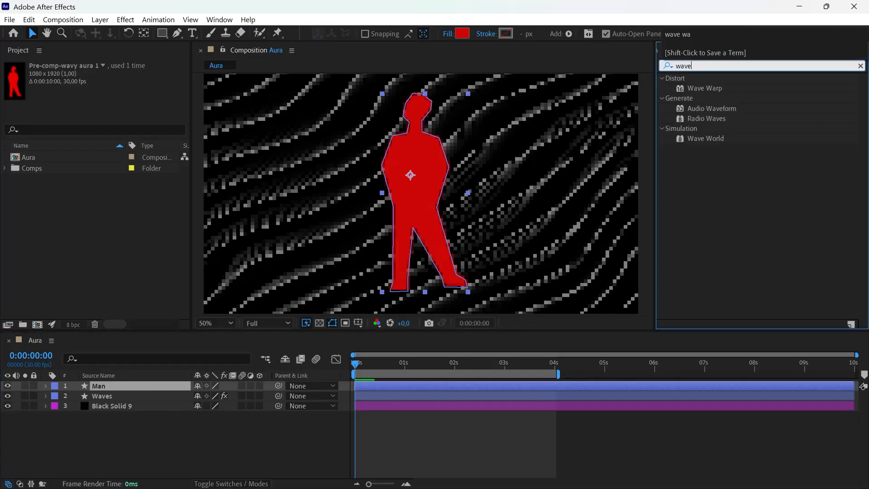
{"action": "type", "text": " war"}
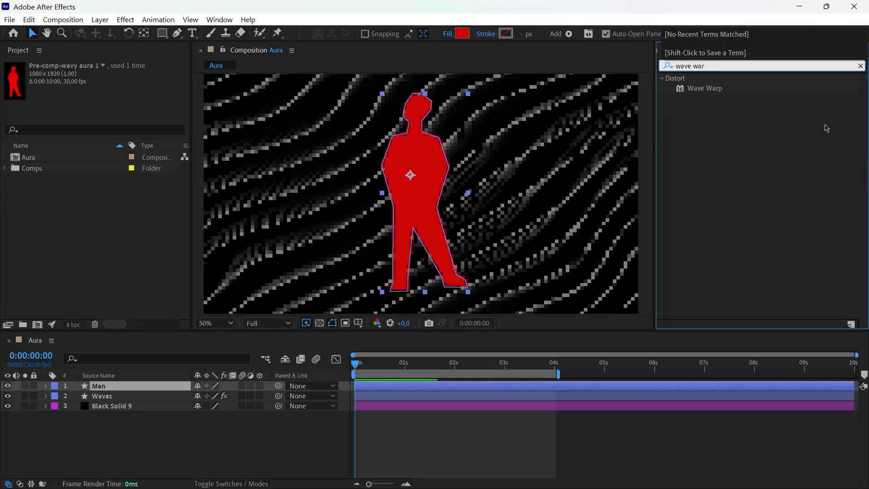
{"action": "left_click_drag", "start_coordinate": [705, 91], "coordinate": [146, 389]}
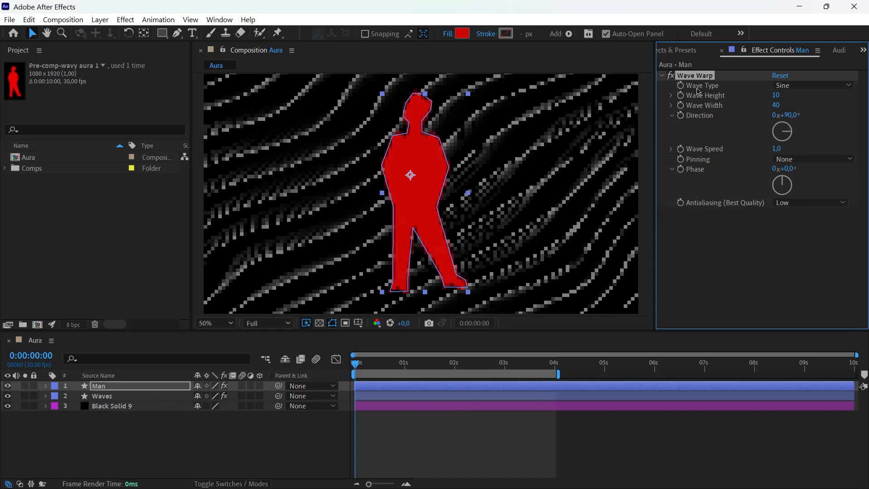
{"action": "left_click", "coordinate": [797, 86]}
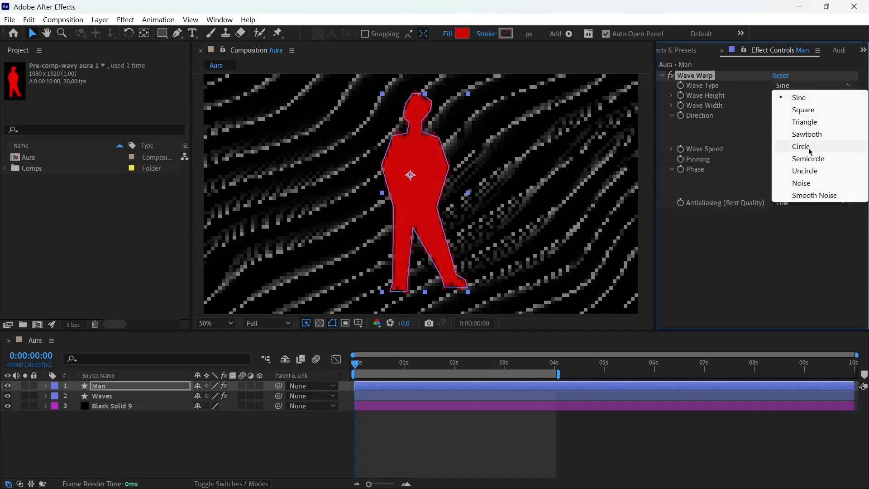
{"action": "left_click", "coordinate": [800, 145]}
{"action": "left_click", "coordinate": [755, 265]}
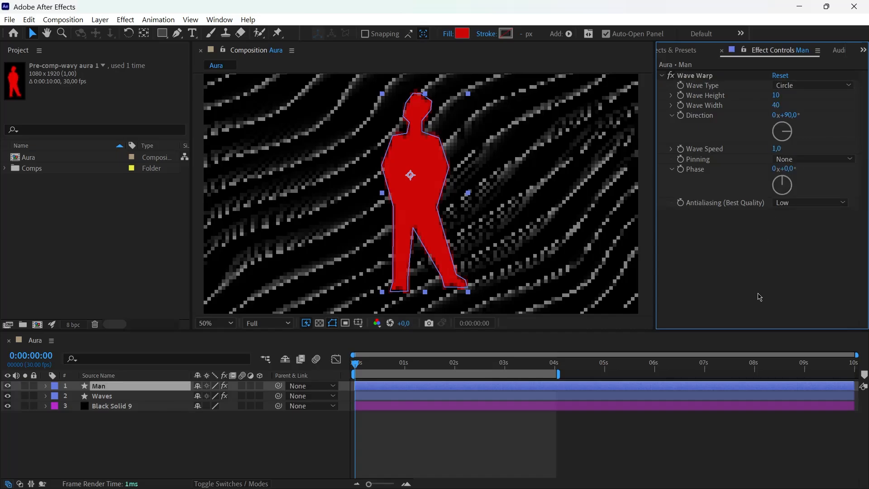
Step: Collapse the Wave Warp effect on the Man layer and duplicate it
{"action": "left_click", "coordinate": [663, 75]}
{"action": "left_click", "coordinate": [705, 76]}
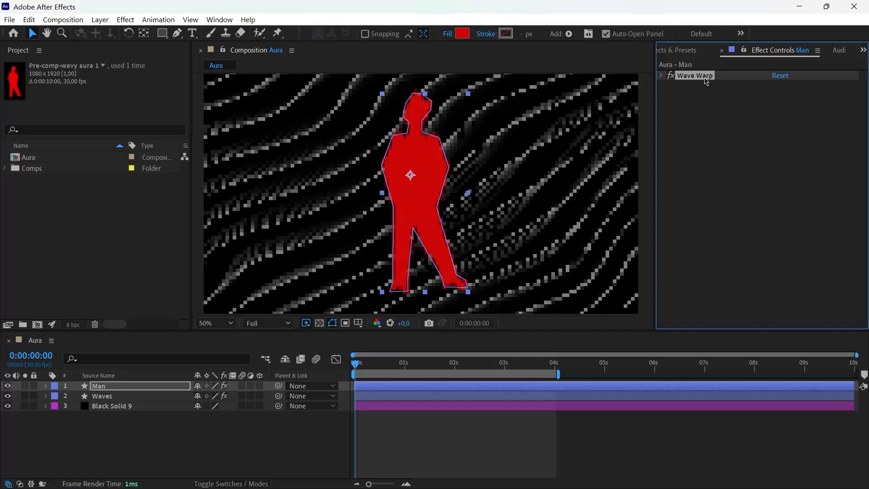
{"action": "key", "text": "ctrl+d"}
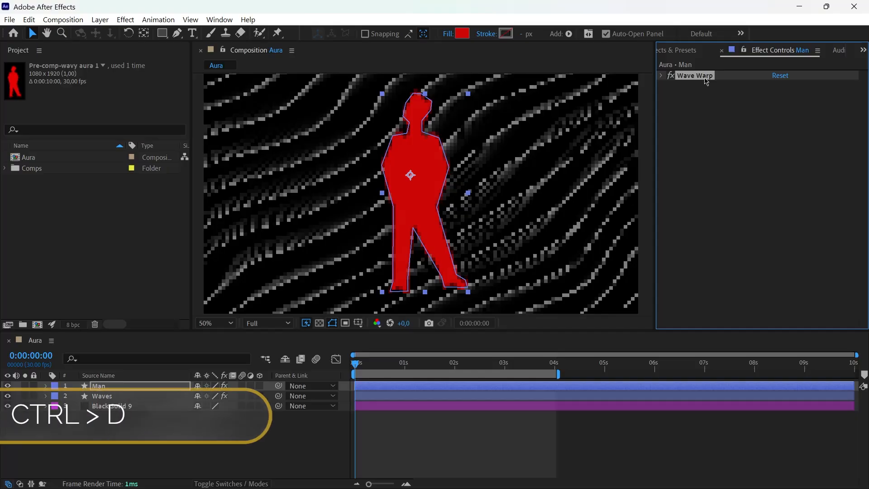
{"action": "left_click", "coordinate": [724, 257]}
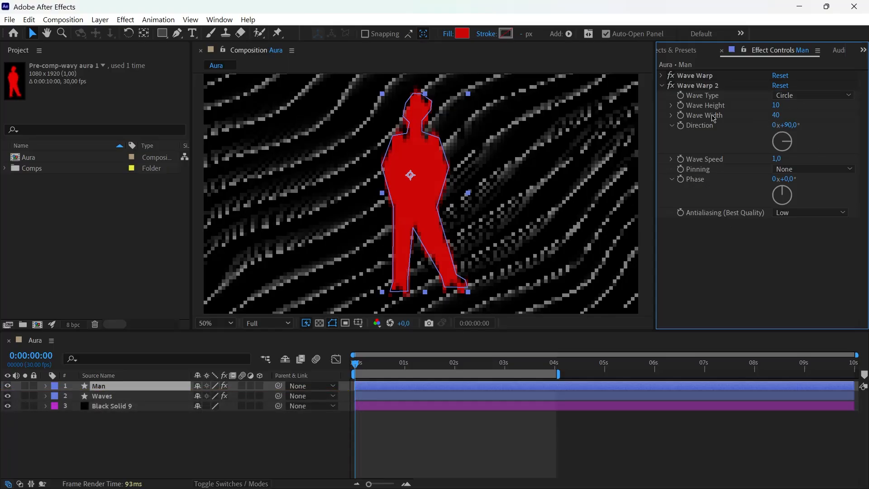
Step: Set the second Wave Warp's wave width to 35, direction to 80° and wave speed to 0,2
{"action": "left_click", "coordinate": [776, 115]}
{"action": "type", "text": "35"}
{"action": "key", "text": "Return"}
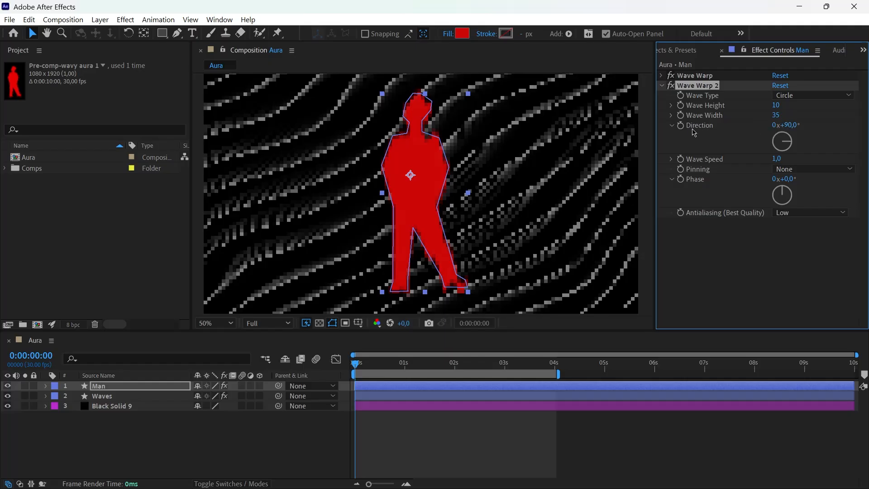
{"action": "left_click_drag", "start_coordinate": [795, 129], "coordinate": [788, 129]}
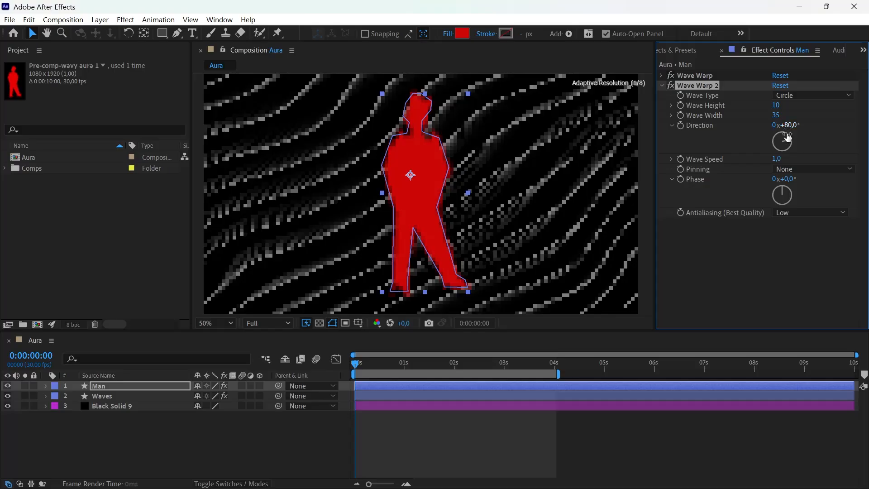
{"action": "left_click", "coordinate": [776, 161]}
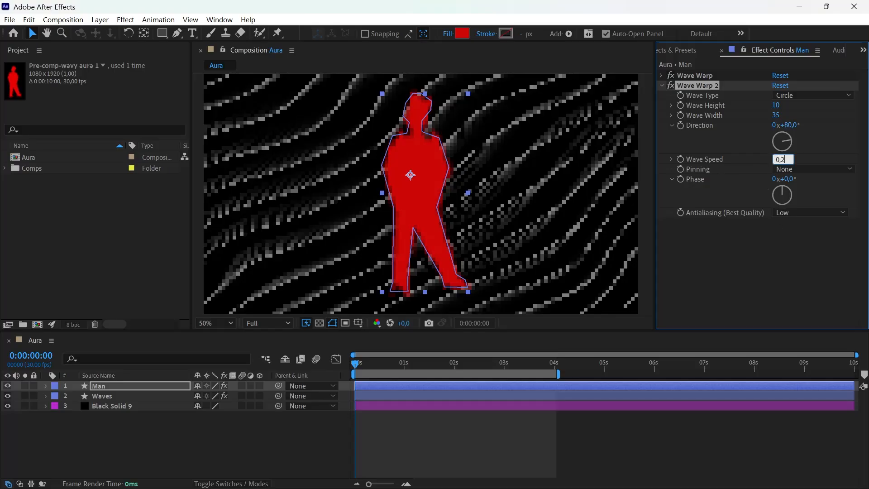
{"action": "key", "text": "Return"}
Step: Preview the wave distortion along the silhouette's edges up close and in full, and return to the first frame
{"action": "key", "text": "space"}
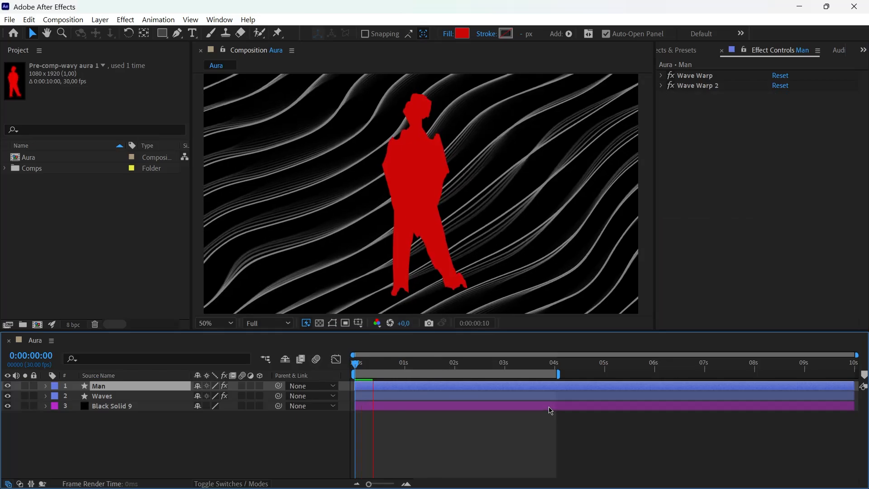
{"action": "scroll", "coordinate": [442, 190], "scroll_direction": "up", "scroll_amount": 2}
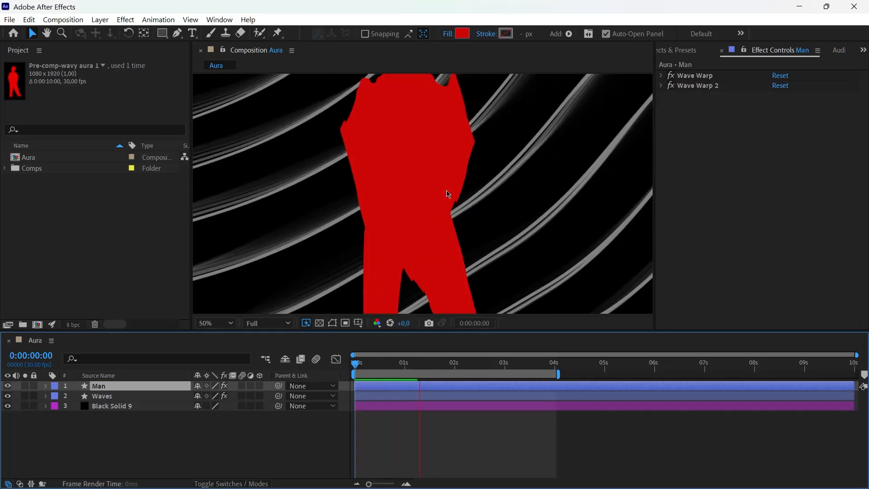
{"action": "scroll", "coordinate": [448, 194], "scroll_direction": "down", "scroll_amount": 2}
{"action": "key", "text": "space"}
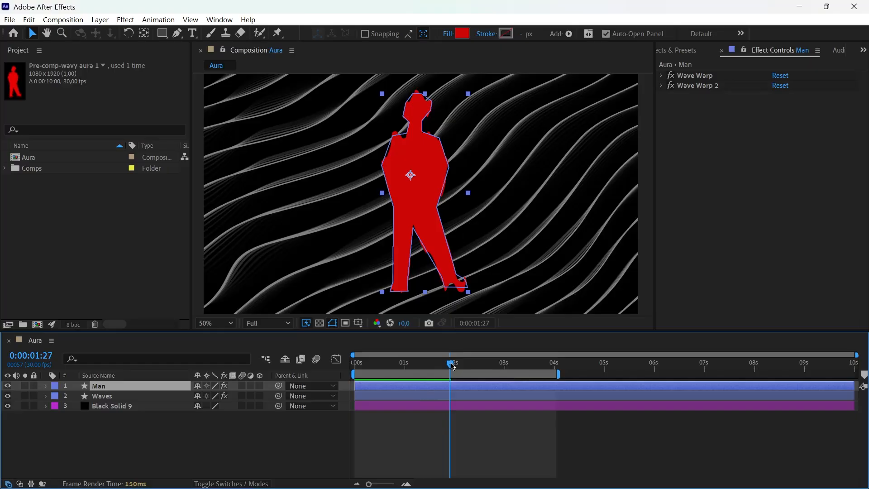
{"action": "key", "text": "Home"}
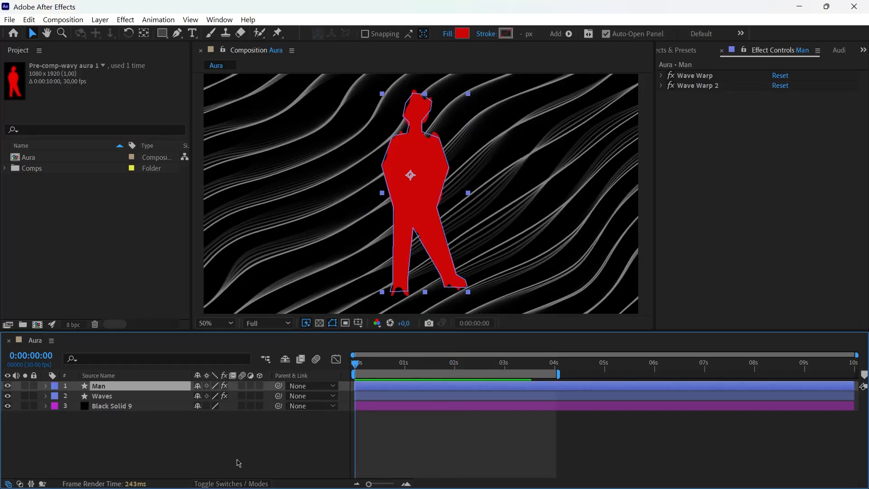
Step: Duplicate the Man layer and collapse both Wave Warp effects on the copy
{"action": "key", "text": "ctrl+d"}
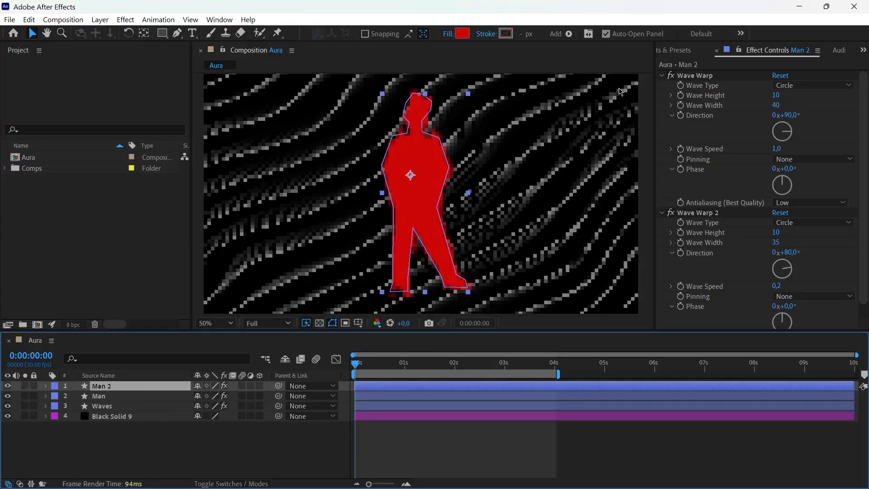
{"action": "left_click", "coordinate": [662, 76]}
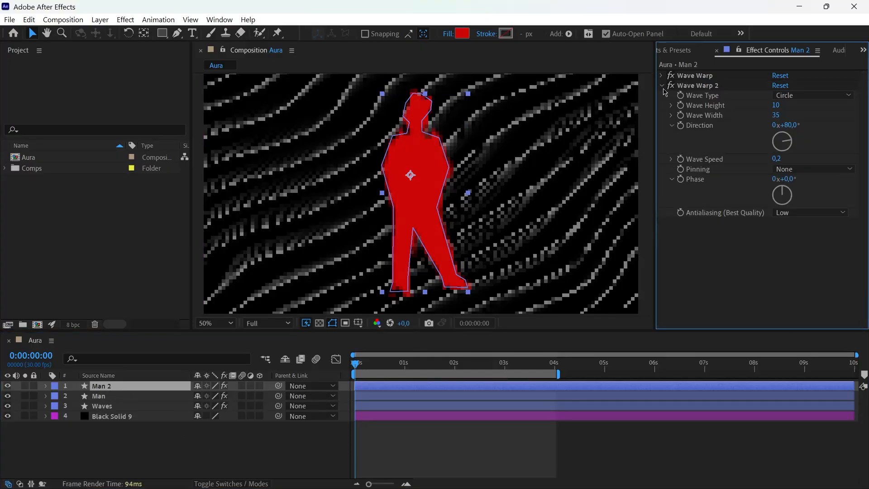
{"action": "left_click", "coordinate": [663, 86]}
Step: Apply the Turbulent Displace effect to the Man 2 layer and set its displacement type to Bulge Smoother
{"action": "left_click", "coordinate": [676, 51]}
{"action": "left_click", "coordinate": [709, 66]}
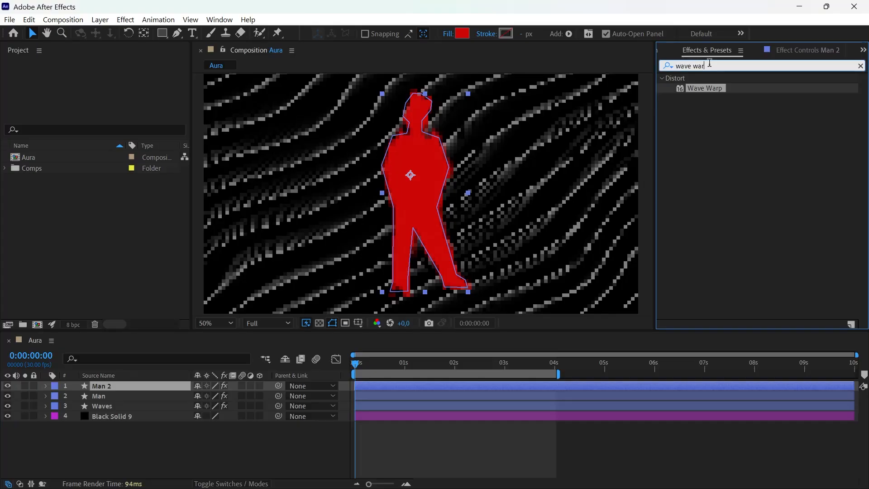
{"action": "type", "text": "turb"}
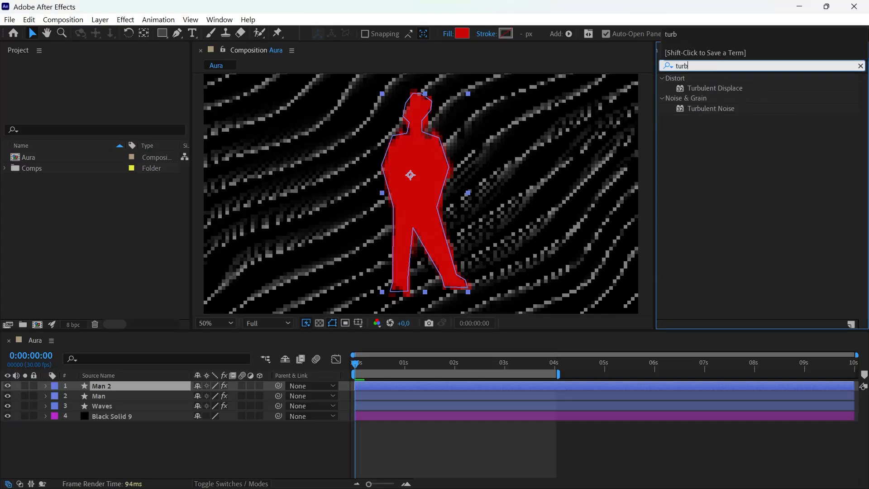
{"action": "left_click_drag", "start_coordinate": [711, 89], "coordinate": [153, 386]}
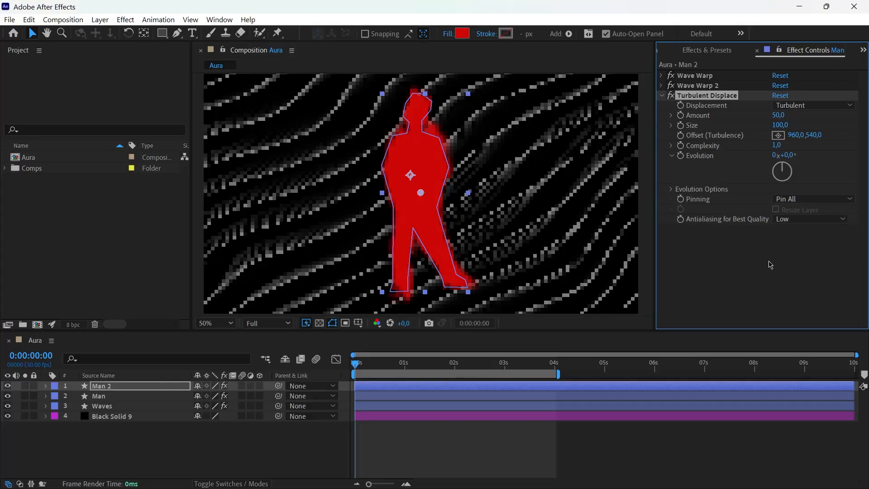
{"action": "left_click", "coordinate": [805, 109]}
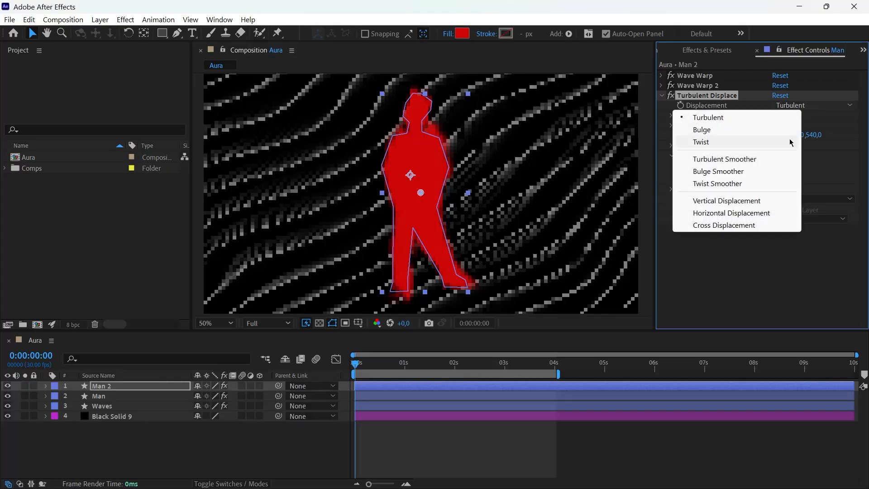
{"action": "left_click", "coordinate": [752, 172]}
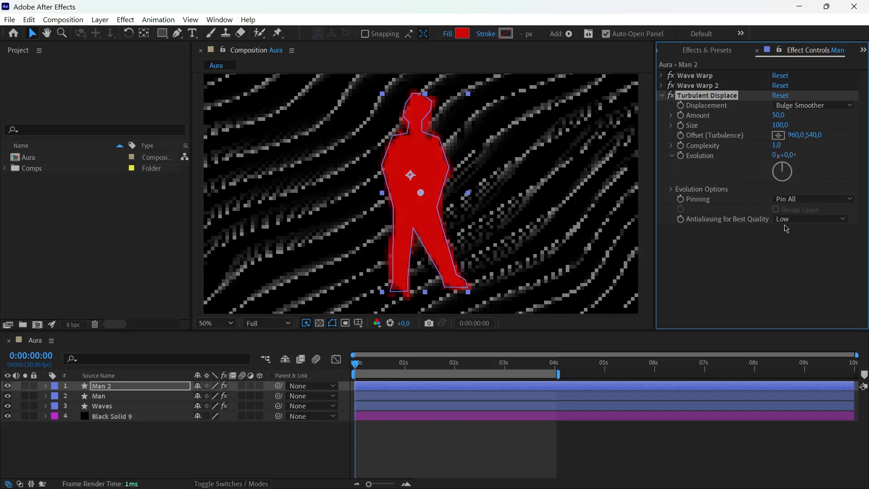
Step: Set the Turbulent Displace amount to -45 and its size to 40
{"action": "left_click_drag", "start_coordinate": [778, 118], "coordinate": [727, 122]}
{"action": "left_click", "coordinate": [791, 291]}
{"action": "left_click", "coordinate": [780, 126]}
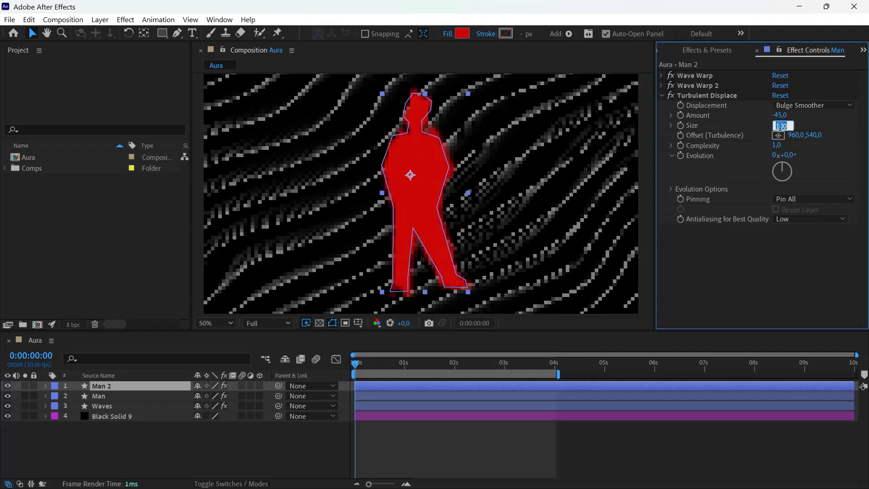
{"action": "type", "text": "40"}
{"action": "key", "text": "Return"}
Step: Set the Turbulent Displace complexity to 10 and its evolution to -25°
{"action": "left_click", "coordinate": [778, 145]}
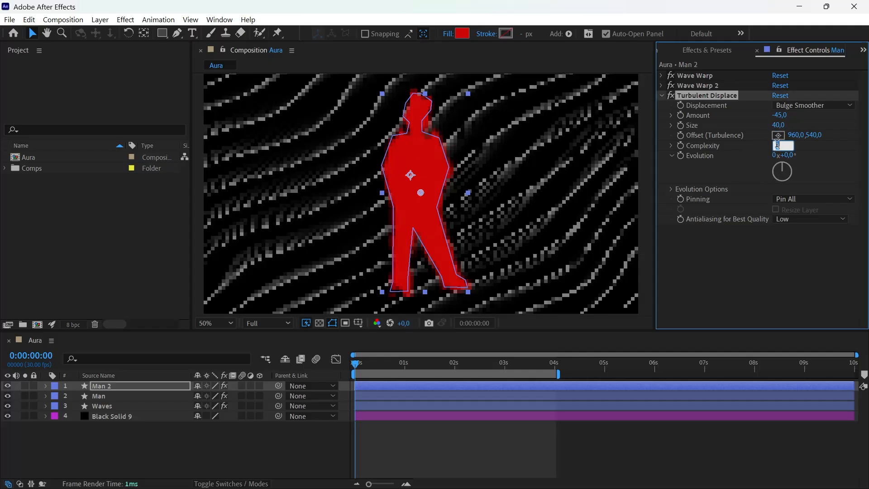
{"action": "type", "text": "10"}
{"action": "left_click", "coordinate": [814, 268]}
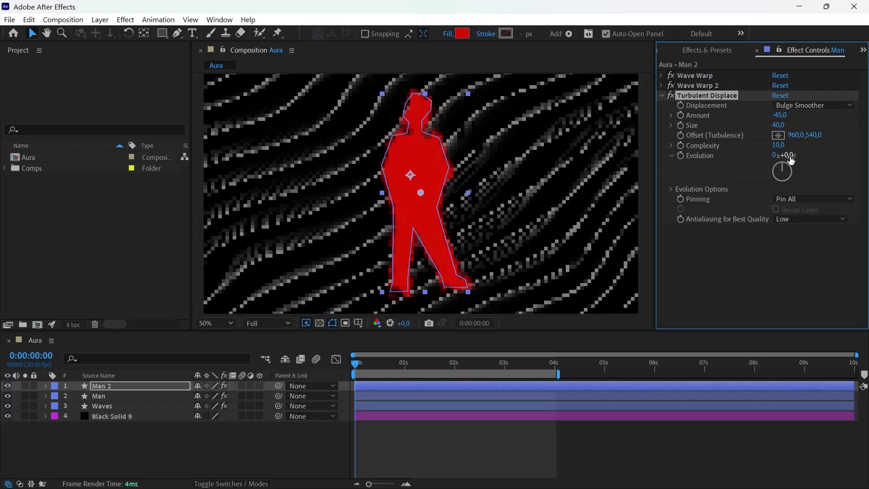
{"action": "mouse_move", "coordinate": [786, 155]}
{"action": "left_mouse_down"}
{"action": "mouse_move", "coordinate": [765, 157]}
{"action": "mouse_move", "coordinate": [774, 156]}
{"action": "left_mouse_up"}
{"action": "left_click", "coordinate": [789, 155]}
{"action": "type", "text": "-25"}
{"action": "key", "text": "Return"}
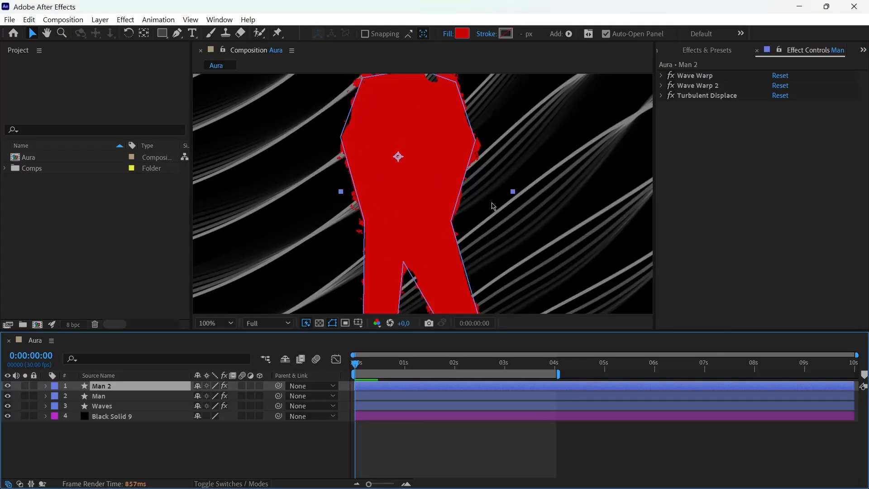
Step: Preview the turbulent distortion along the silhouette's edges up close, then in the whole frame
{"action": "left_click_drag", "start_coordinate": [470, 151], "coordinate": [480, 255]}
{"action": "key", "text": "space"}
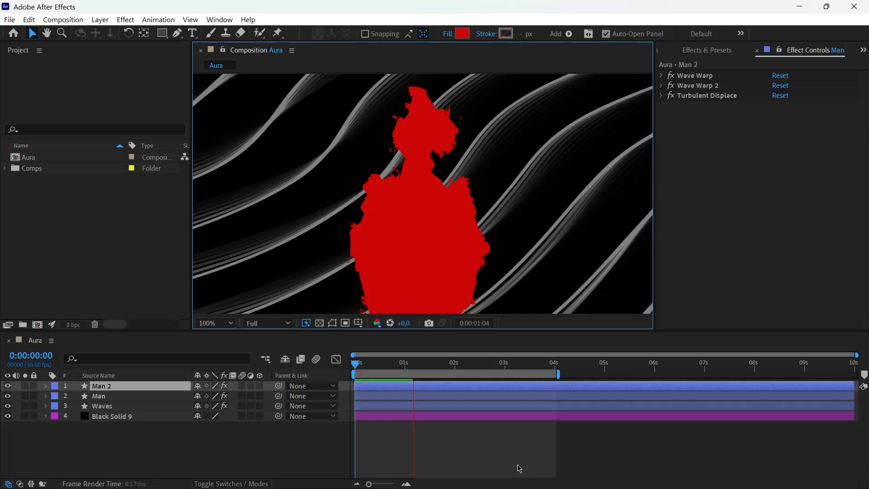
{"action": "scroll", "coordinate": [452, 199], "scroll_direction": "up", "scroll_amount": 1}
{"action": "scroll", "coordinate": [452, 202], "scroll_direction": "down", "scroll_amount": 2}
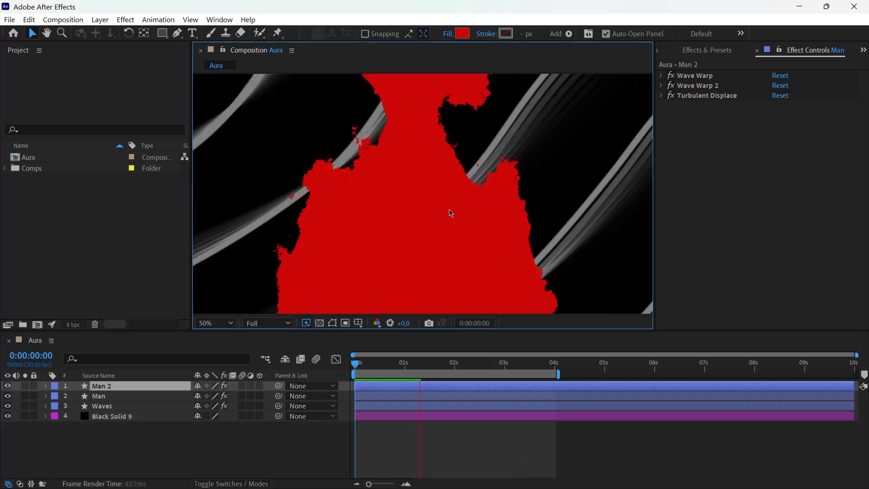
{"action": "left_click", "coordinate": [217, 323]}
{"action": "left_click", "coordinate": [218, 116]}
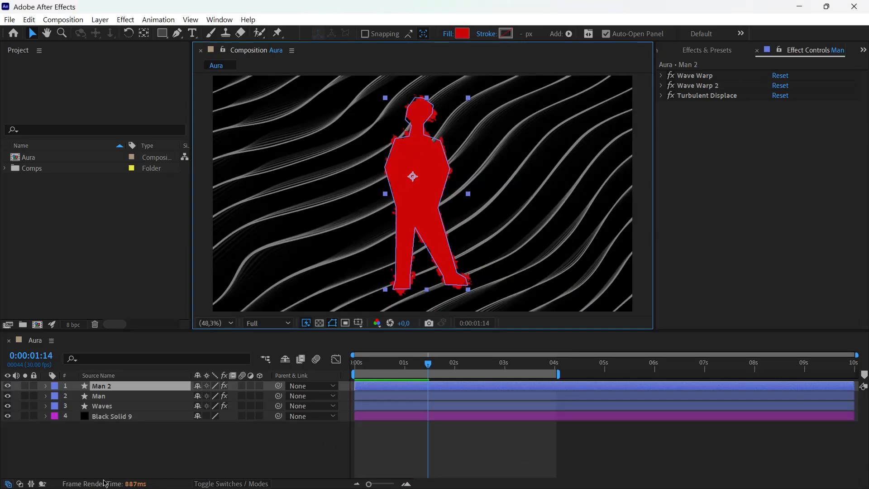
Step: Pre-compose the Man and Man 2 layers into a new composition named "Man - Precomp"
{"action": "left_click", "coordinate": [123, 398], "text": "ctrl"}
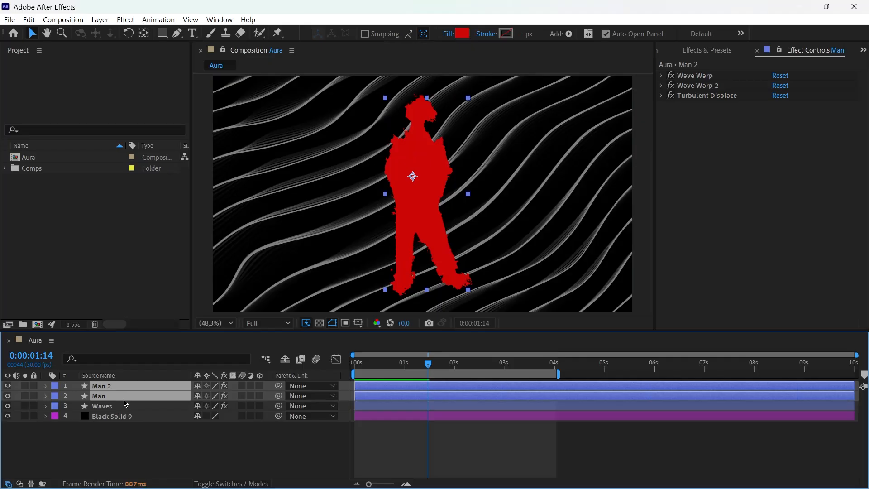
{"action": "right_click", "coordinate": [117, 393]}
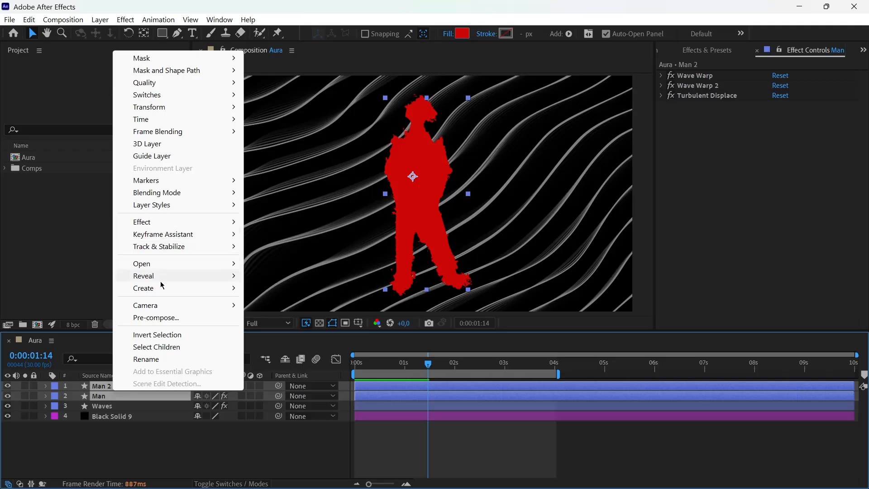
{"action": "left_click", "coordinate": [181, 318]}
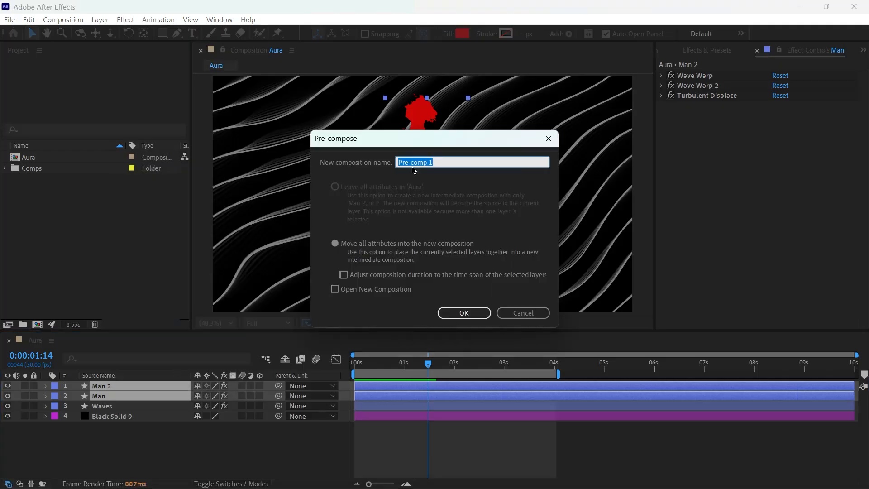
{"action": "type", "text": "Man -"}
{"action": "left_click", "coordinate": [468, 312]}
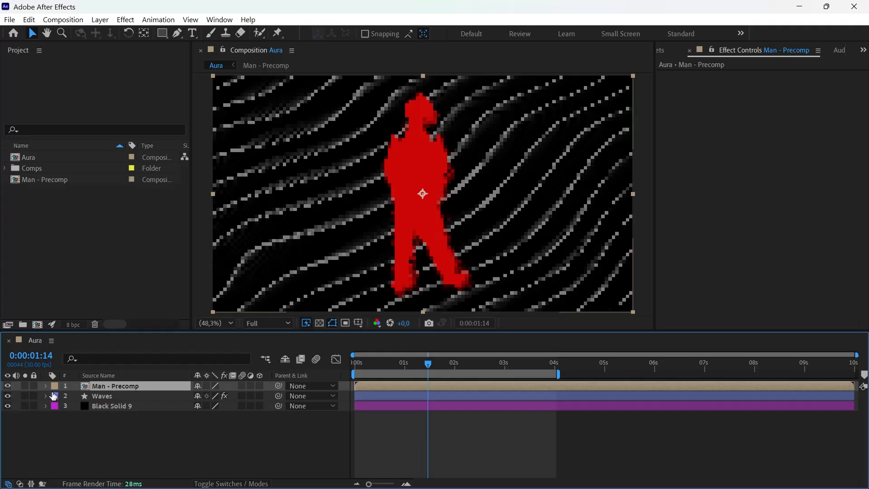
Step: Add an Inner Glow layer style to the Man - Precomp layer and set its blend mode to Lighten
{"action": "right_click", "coordinate": [102, 390]}
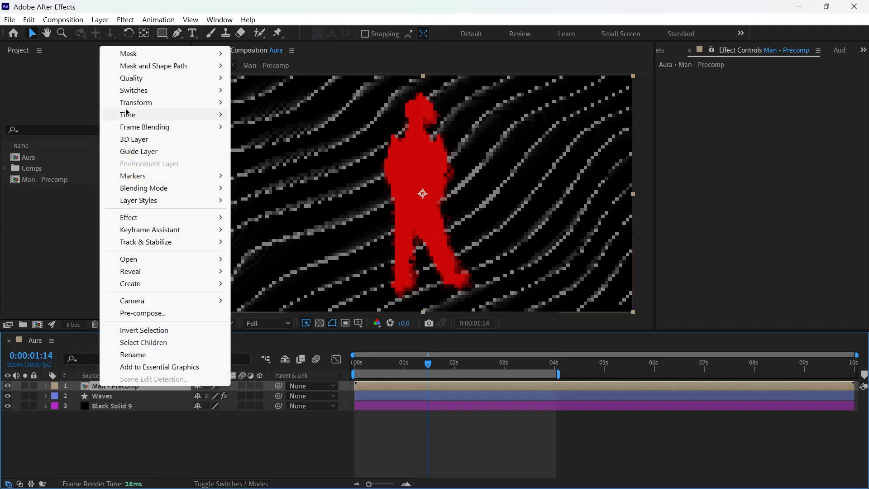
{"action": "mouse_move", "coordinate": [149, 205]}
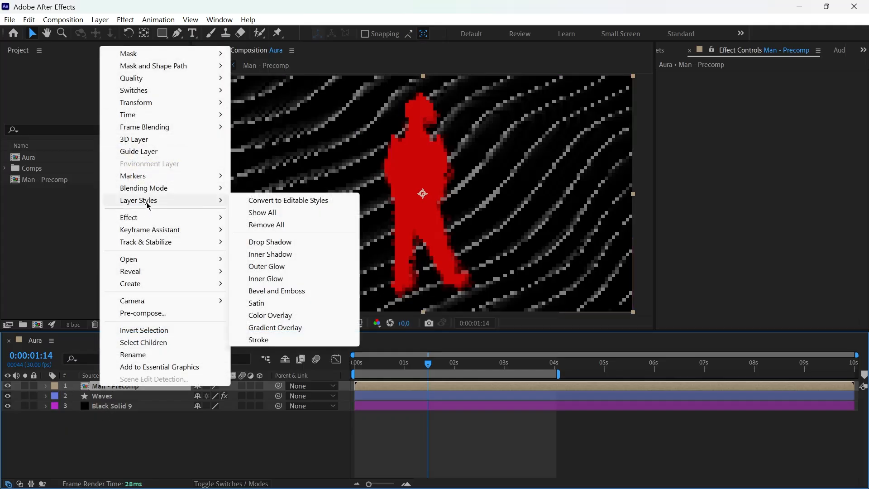
{"action": "left_click", "coordinate": [263, 279]}
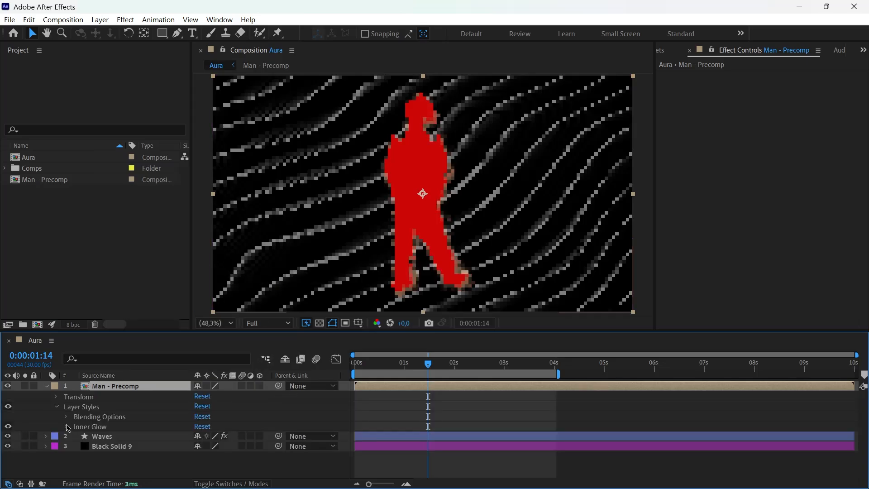
{"action": "left_click", "coordinate": [67, 428]}
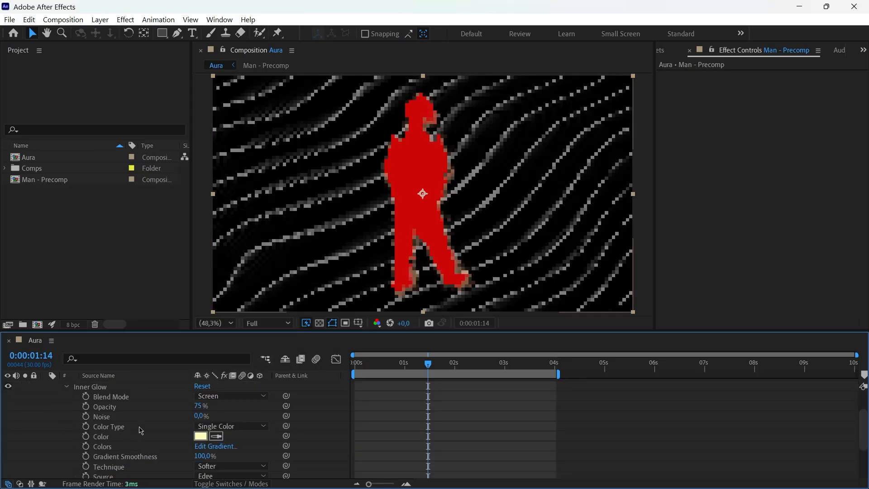
{"action": "left_click", "coordinate": [246, 399]}
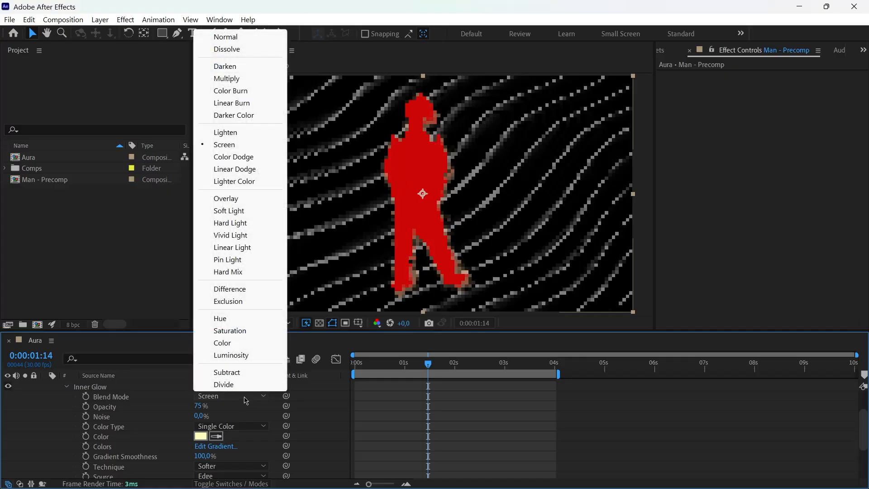
{"action": "left_click", "coordinate": [225, 133]}
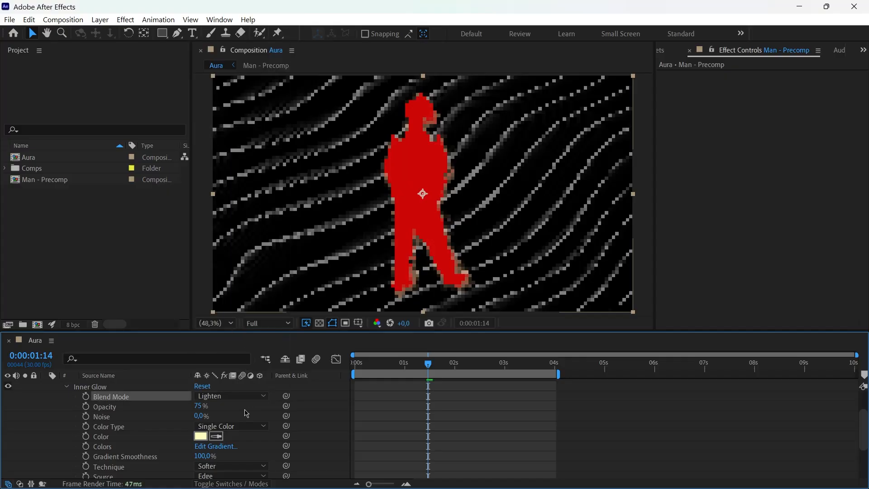
Step: Enlarge the timeline area and set the inner glow's noise to 15%
{"action": "left_click", "coordinate": [199, 406]}
{"action": "left_click_drag", "start_coordinate": [523, 333], "coordinate": [523, 285]}
{"action": "left_click", "coordinate": [200, 369]}
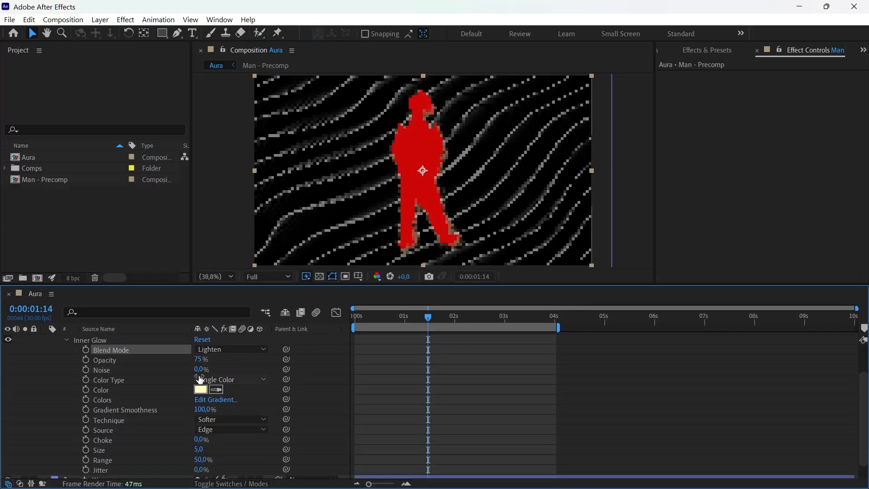
{"action": "type", "text": "15"}
{"action": "key", "text": "Return"}
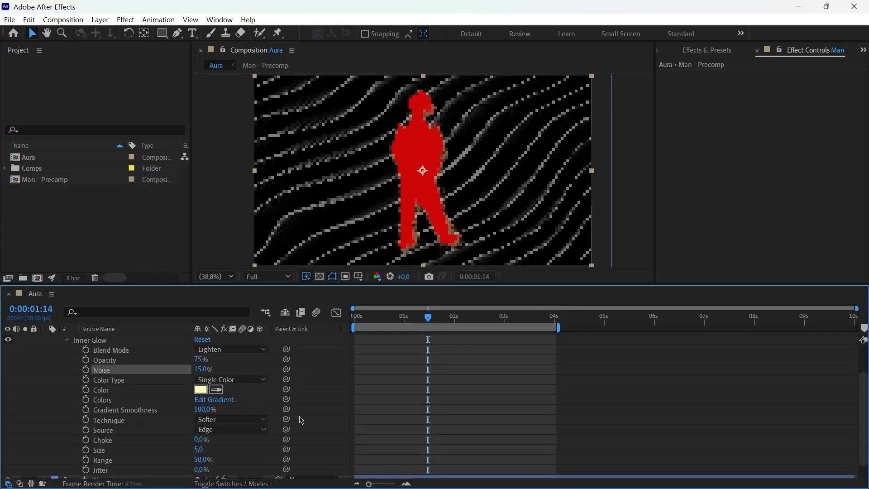
Step: Review the inner glow's color, gradient smoothness and technique settings
{"action": "left_click", "coordinate": [200, 389]}
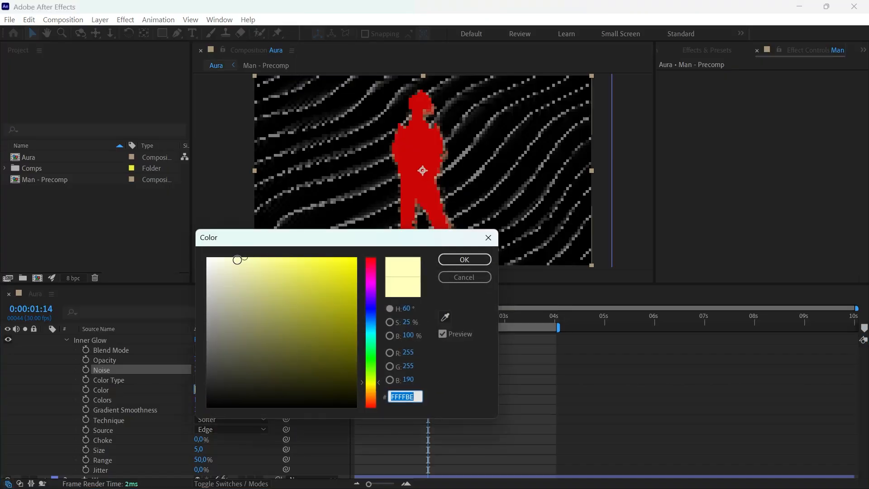
{"action": "left_click", "coordinate": [464, 259]}
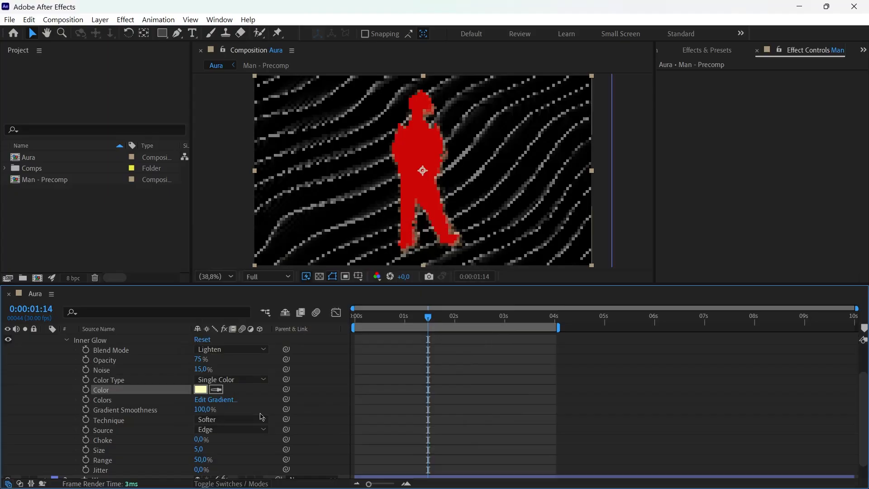
{"action": "left_click", "coordinate": [211, 411]}
{"action": "left_click", "coordinate": [232, 422]}
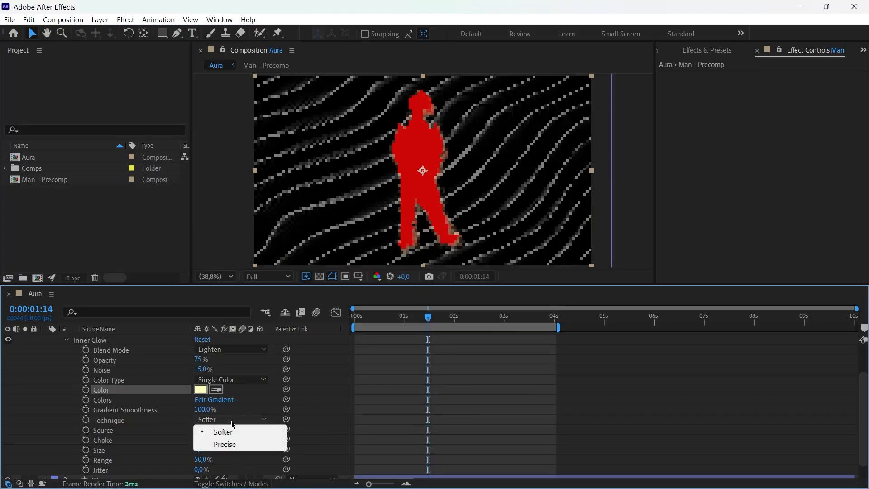
{"action": "left_click", "coordinate": [208, 435]}
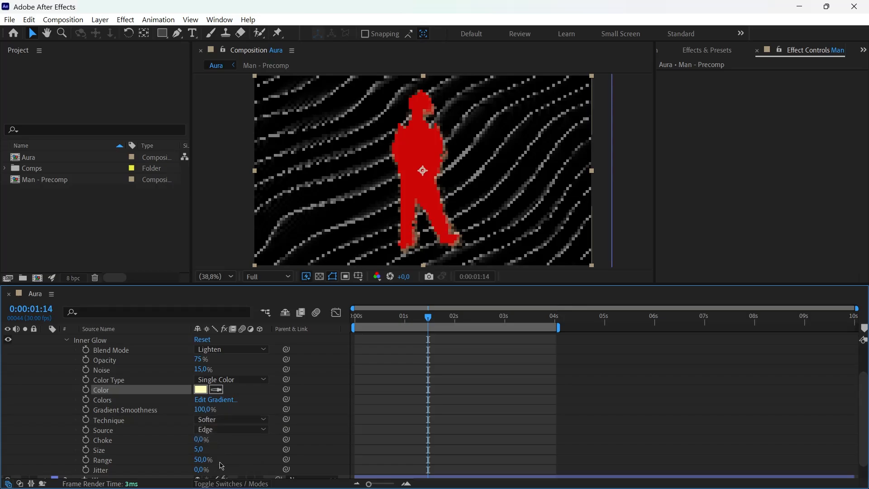
Step: Set the inner glow's choke to 5%, size to 100 and range to 50%
{"action": "left_click", "coordinate": [200, 440]}
{"action": "type", "text": "5"}
{"action": "key", "text": "Return"}
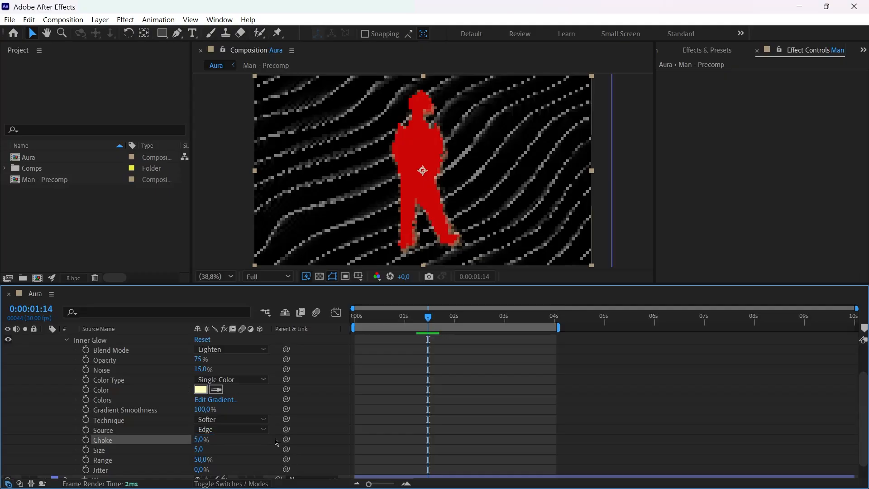
{"action": "left_click", "coordinate": [200, 449]}
{"action": "type", "text": "100"}
{"action": "key", "text": "Return"}
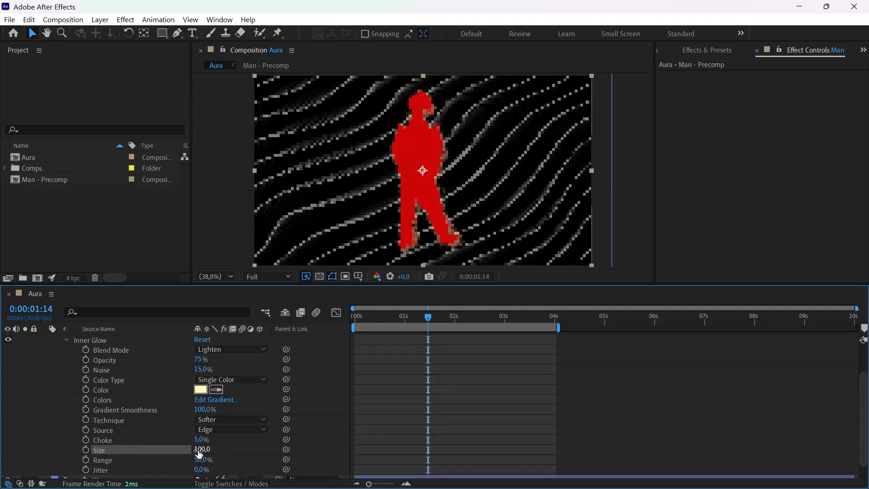
{"action": "left_click", "coordinate": [199, 460]}
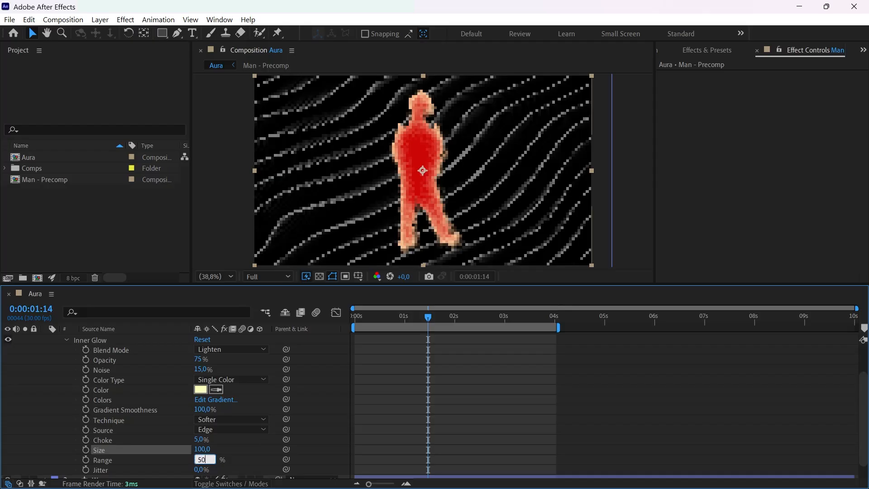
{"action": "key", "text": "Return"}
Step: Preview the glowing silhouette from the first frame and set the inner glow's size to 80
{"action": "key", "text": "Home"}
{"action": "left_click_drag", "start_coordinate": [498, 286], "coordinate": [501, 351]}
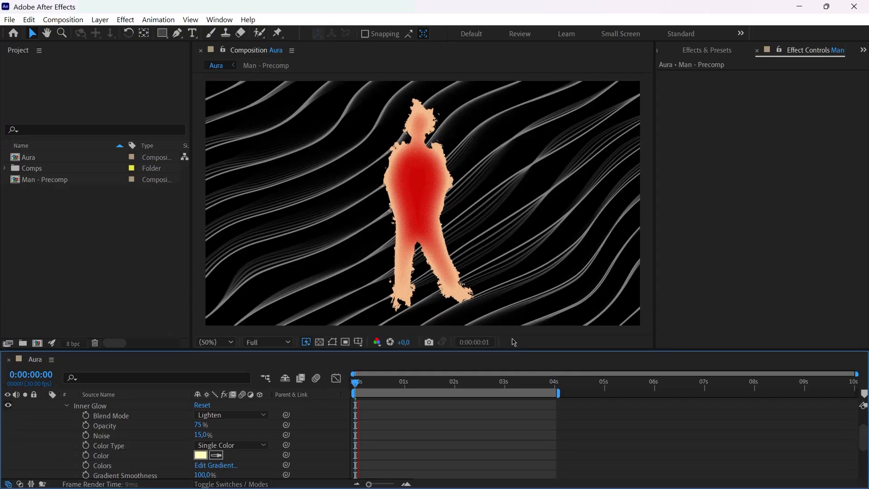
{"action": "key", "text": "space"}
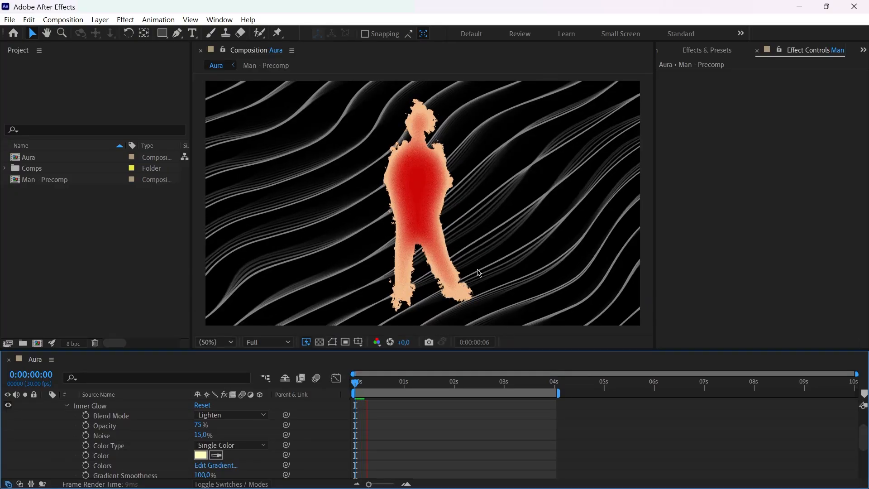
{"action": "left_click_drag", "start_coordinate": [436, 350], "coordinate": [440, 324]}
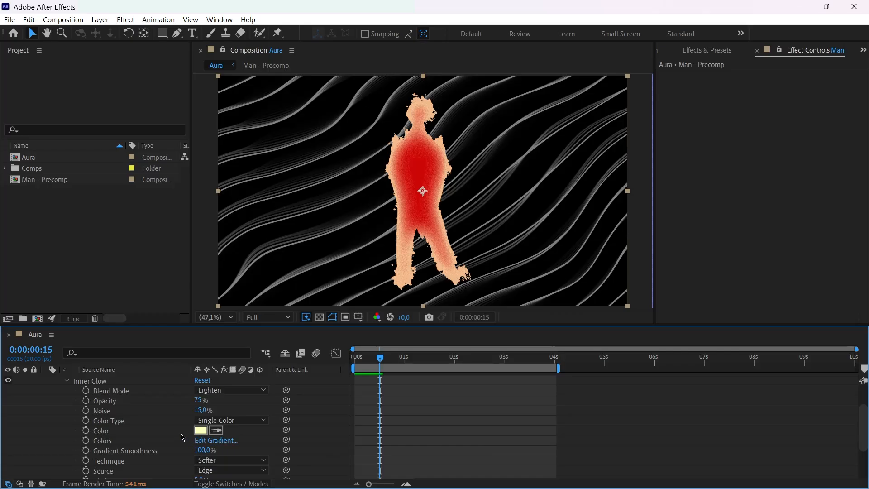
{"action": "scroll", "coordinate": [167, 435], "scroll_direction": "down", "scroll_amount": 3}
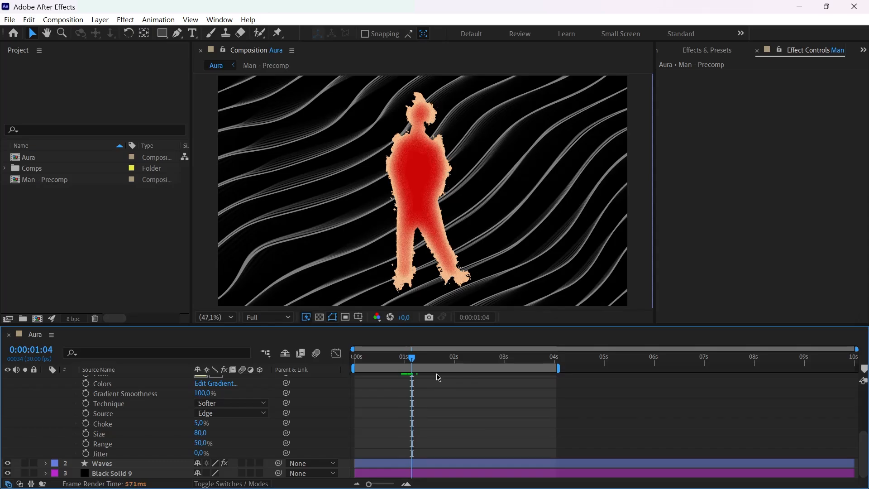
Step: Collapse the Man - Precomp layer's properties and inspect the silhouette's head and shoulders at 200% magnification
{"action": "scroll", "coordinate": [501, 424], "scroll_direction": "up", "scroll_amount": 5}
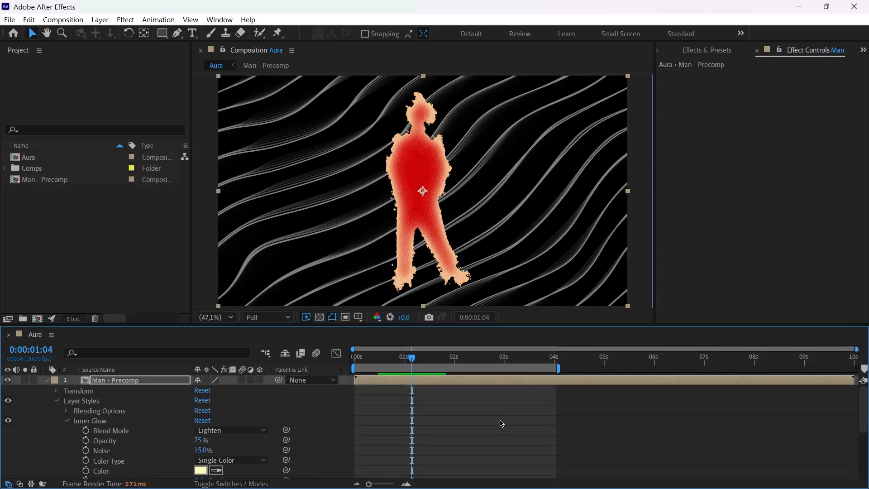
{"action": "left_click", "coordinate": [47, 381]}
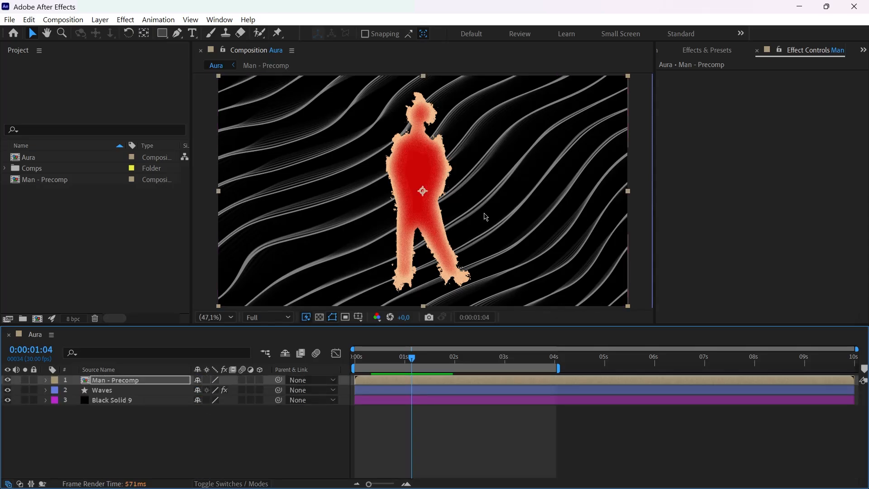
{"action": "scroll", "coordinate": [485, 218], "scroll_direction": "up", "scroll_amount": 1}
{"action": "scroll", "coordinate": [450, 185], "scroll_direction": "up", "scroll_amount": 3}
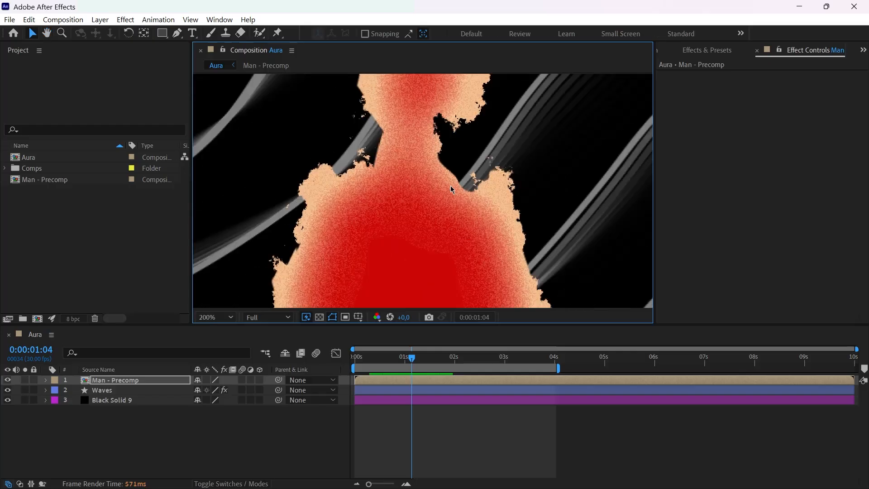
{"action": "left_click_drag", "start_coordinate": [443, 264], "coordinate": [442, 277]}
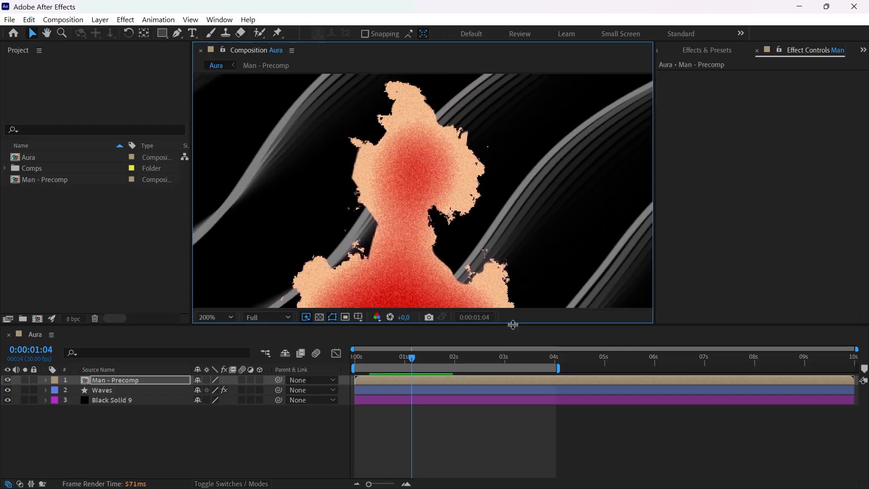
Step: Find the CC Vector Blur effect and apply it to the Man - Precomp layer
{"action": "left_click", "coordinate": [153, 385]}
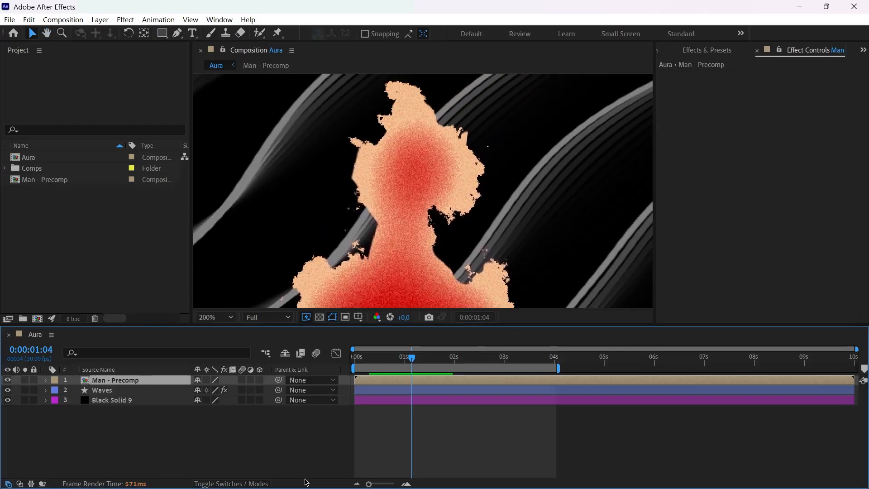
{"action": "left_click", "coordinate": [692, 52]}
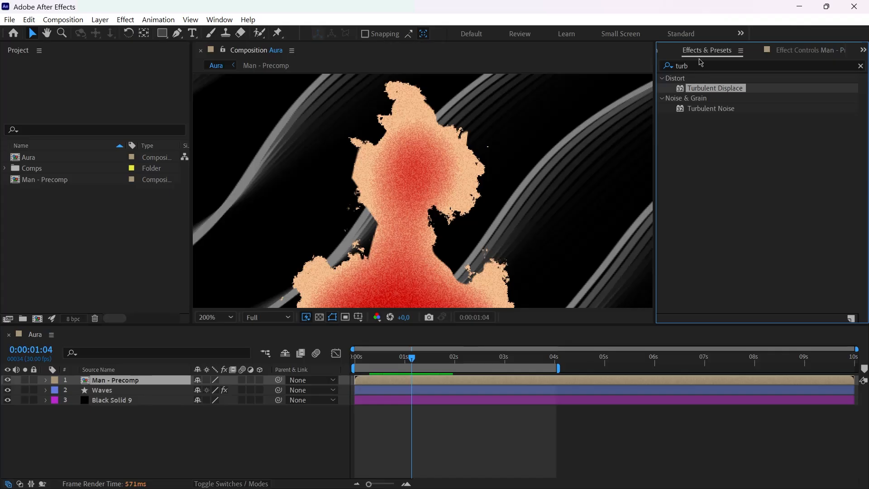
{"action": "left_click", "coordinate": [703, 64]}
{"action": "double_click", "coordinate": [698, 66]}
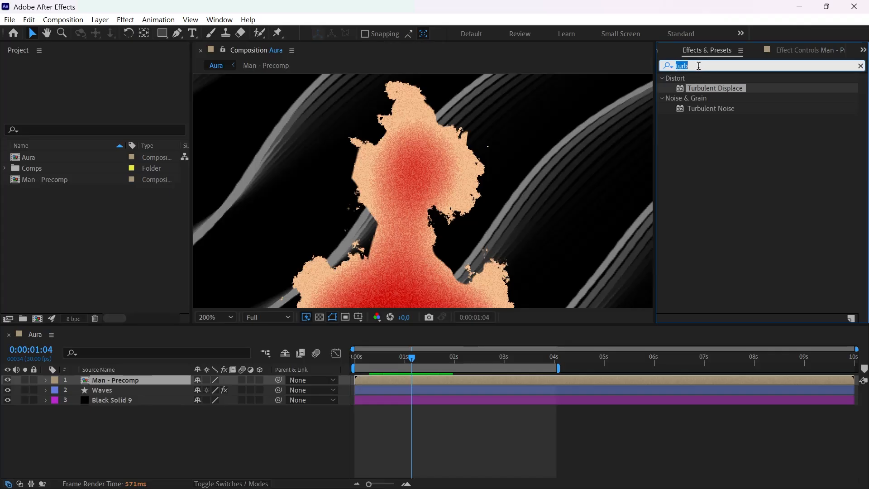
{"action": "type", "text": "cc vecto"}
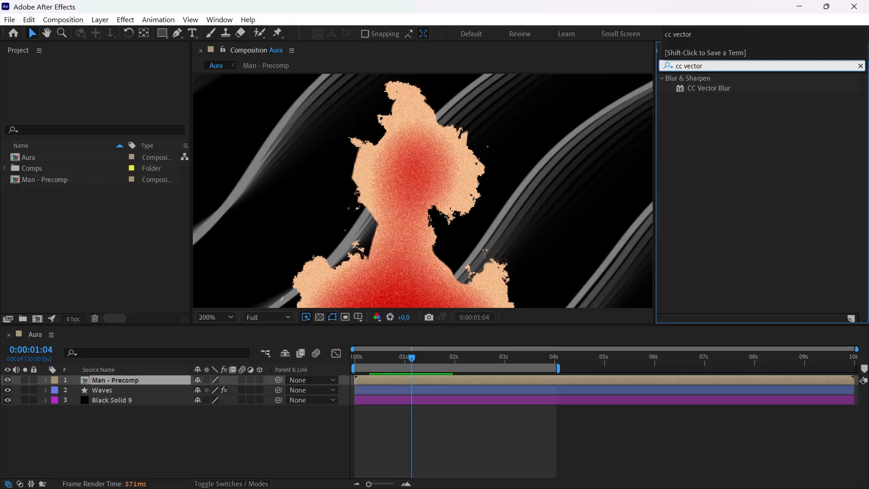
{"action": "left_click_drag", "start_coordinate": [725, 93], "coordinate": [138, 384]}
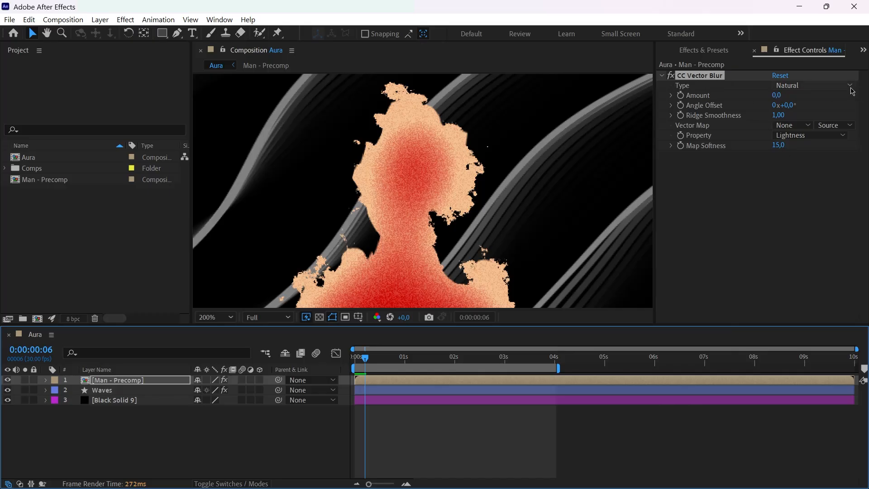
Step: Set CC Vector Blur's type to Perpendicular, amount to 50 and ridge smoothness to 5, and check another frame
{"action": "left_click", "coordinate": [853, 91]}
{"action": "left_click", "coordinate": [811, 123]}
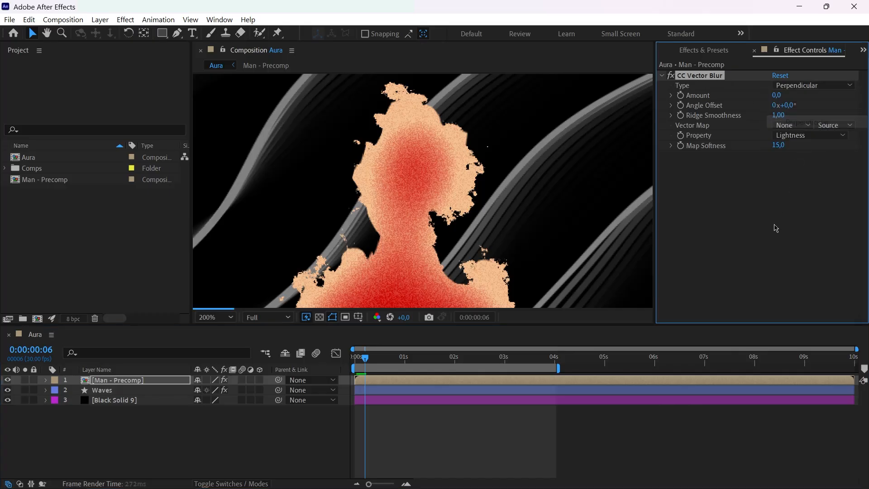
{"action": "left_click", "coordinate": [778, 96]}
{"action": "type", "text": "50"}
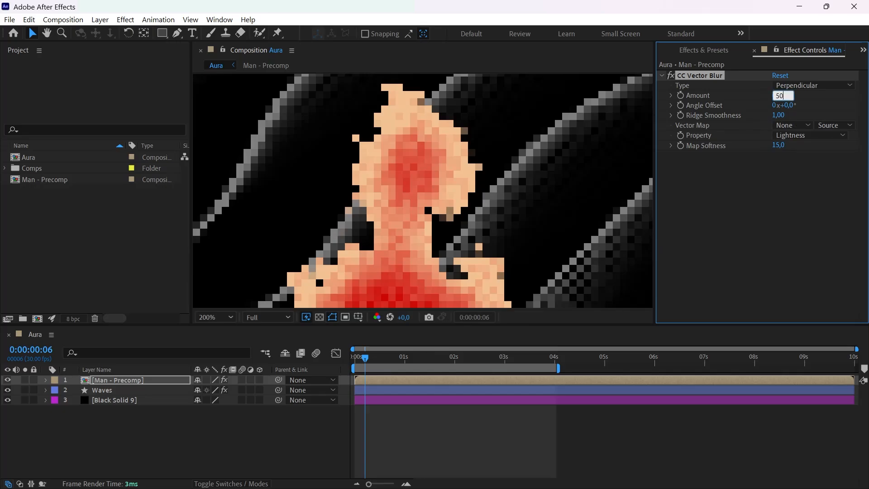
{"action": "key", "text": "Return"}
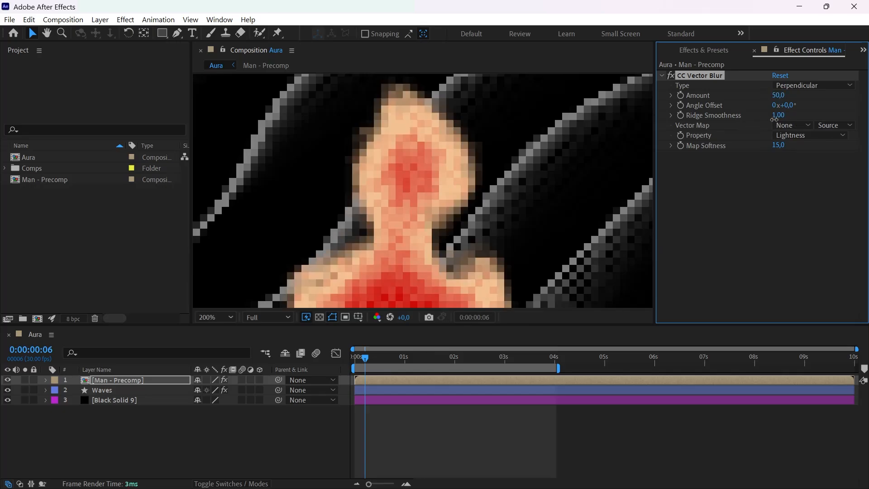
{"action": "left_click", "coordinate": [778, 115]}
{"action": "type", "text": "5"}
{"action": "key", "text": "Return"}
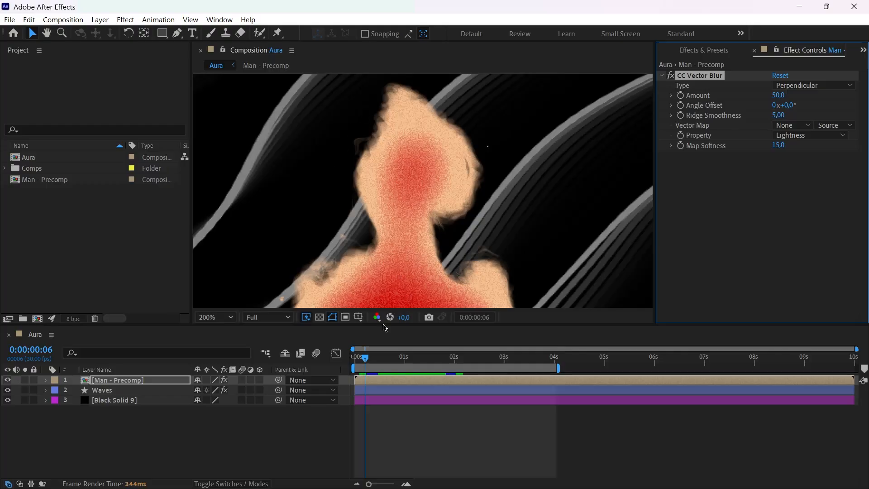
{"action": "left_click_drag", "start_coordinate": [368, 359], "coordinate": [387, 360]}
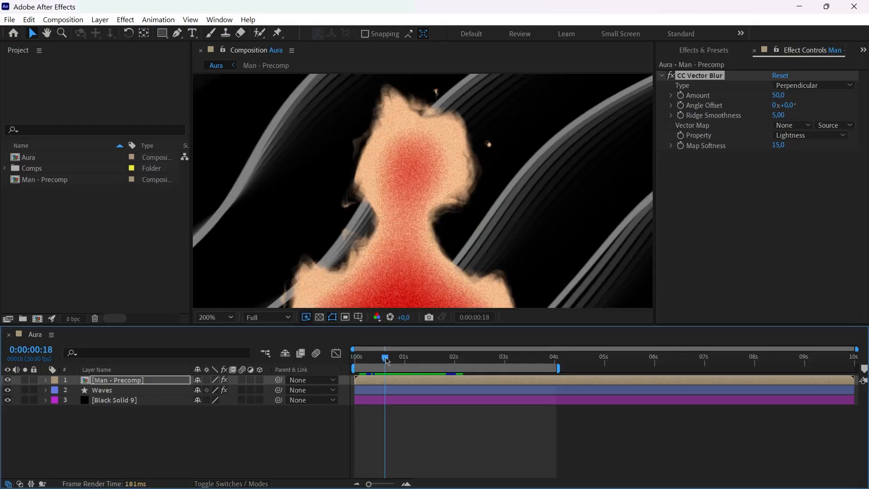
Step: Set CC Vector Blur's property to Luminance and preview the blurred silhouette from the first frame
{"action": "left_click", "coordinate": [784, 136]}
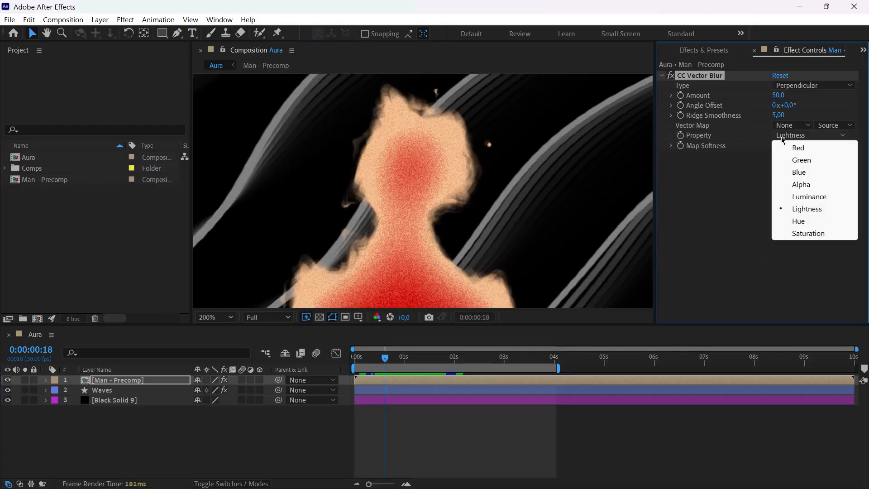
{"action": "left_click", "coordinate": [808, 197]}
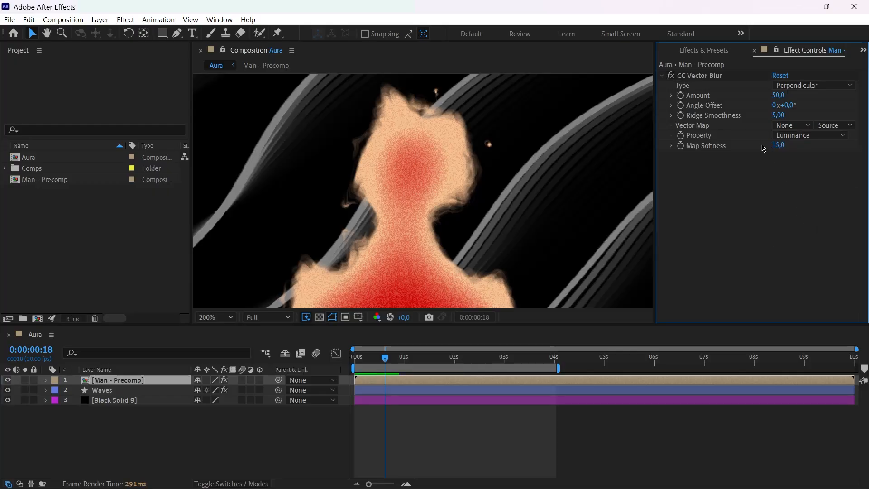
{"action": "left_click", "coordinate": [777, 145]}
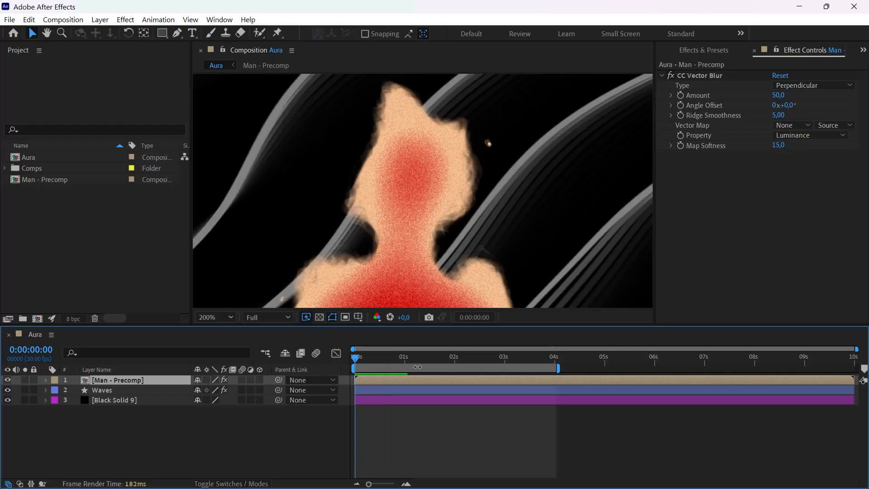
{"action": "key", "text": "space"}
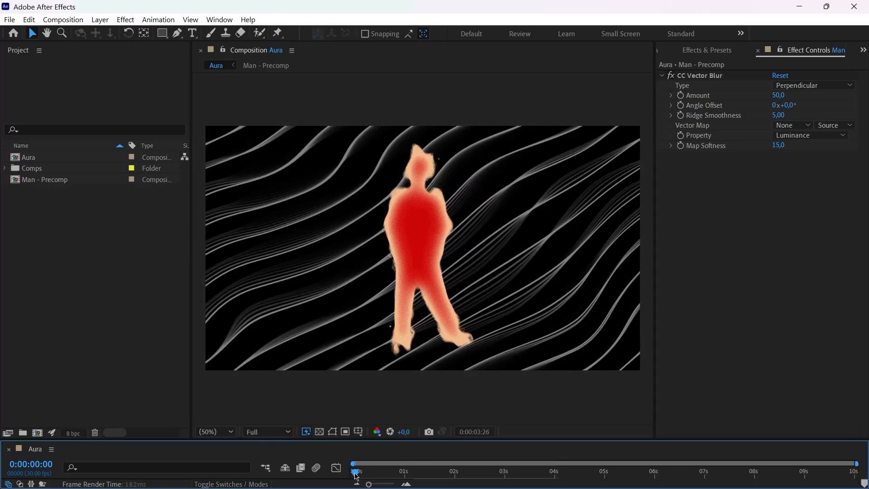
{"action": "left_click_drag", "start_coordinate": [543, 439], "coordinate": [543, 324]}
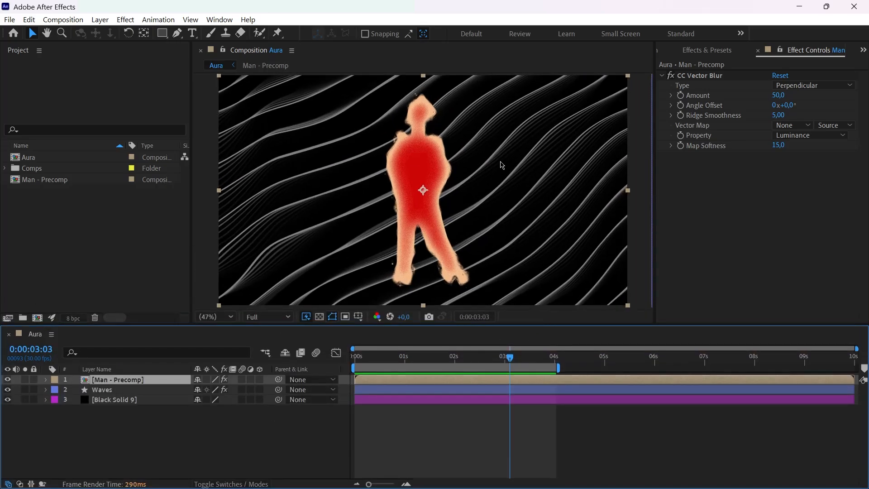
Step: Open the Man - Precomp composition from its layer in Aura
{"action": "left_click", "coordinate": [117, 430]}
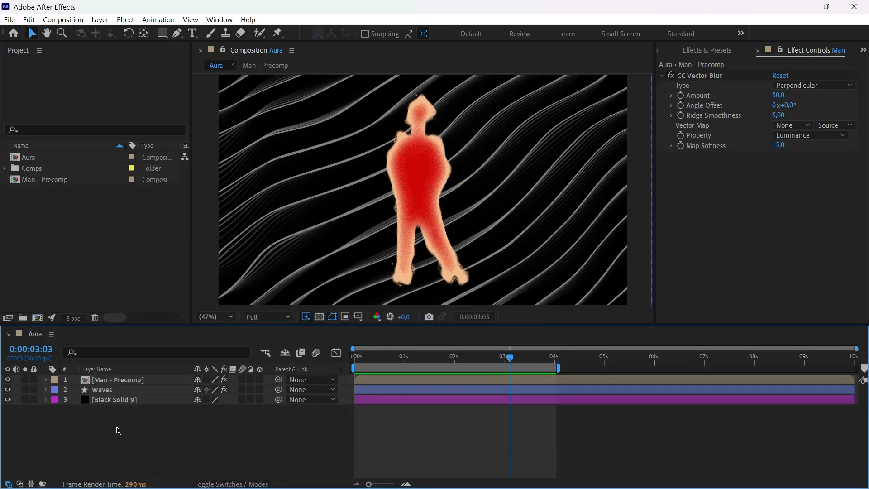
{"action": "left_click", "coordinate": [120, 384]}
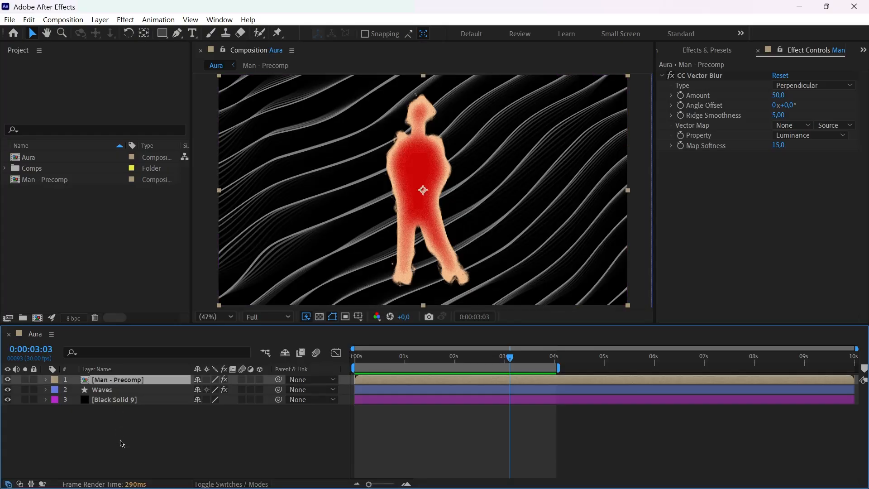
{"action": "double_click", "coordinate": [120, 382]}
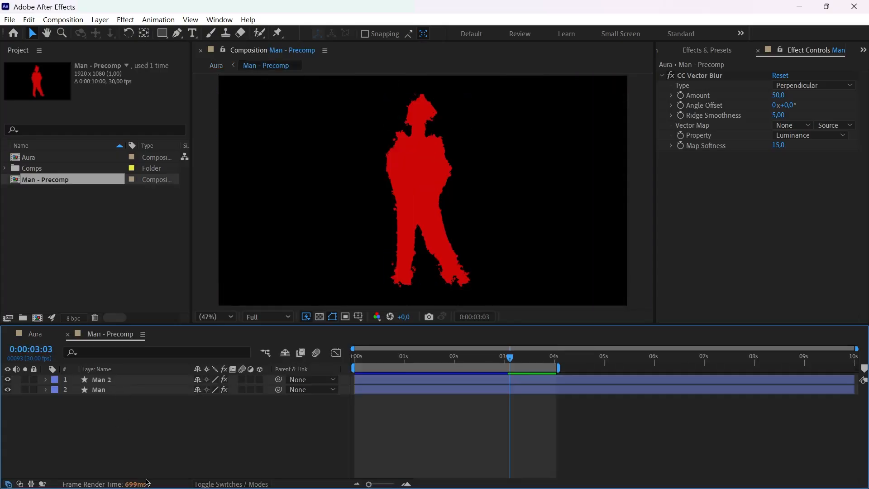
Step: Find the Colorama effect and apply it to the Man 2 layer
{"action": "left_click", "coordinate": [118, 381]}
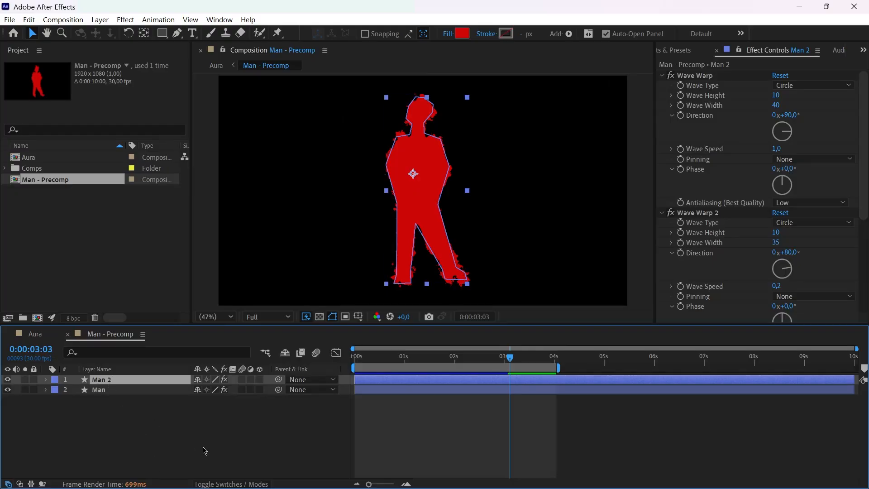
{"action": "left_click", "coordinate": [674, 50]}
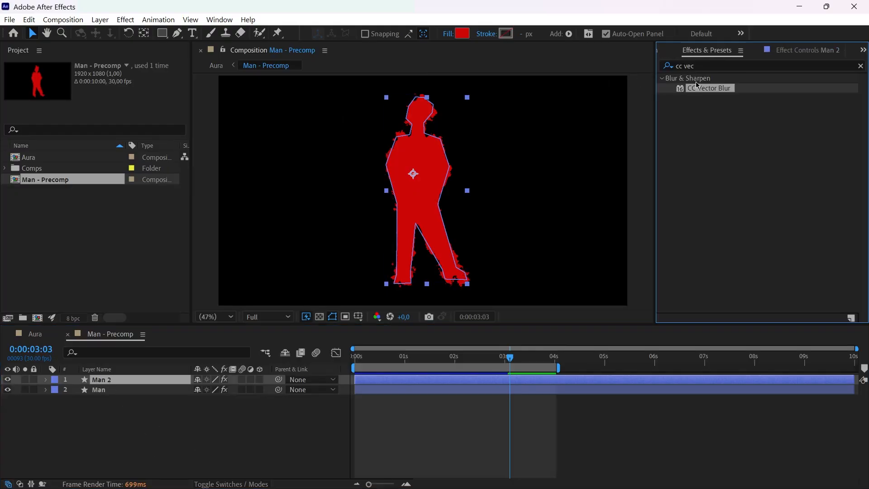
{"action": "left_click", "coordinate": [700, 65]}
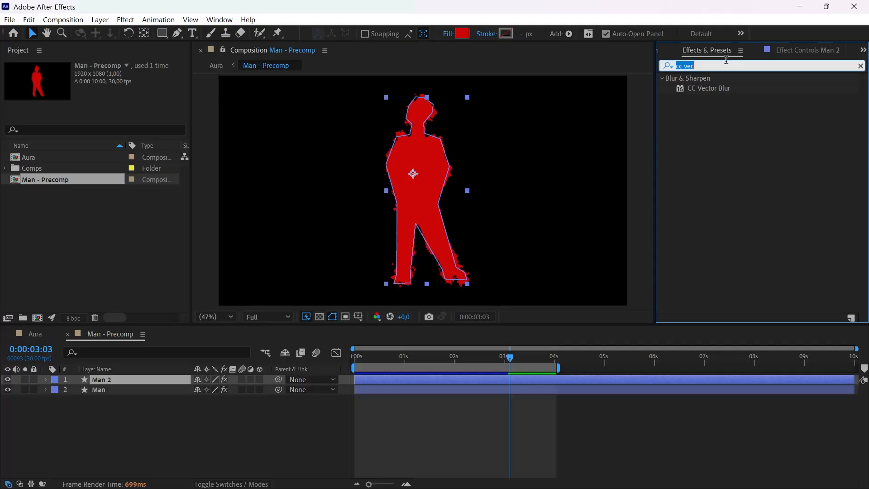
{"action": "type", "text": "colo"}
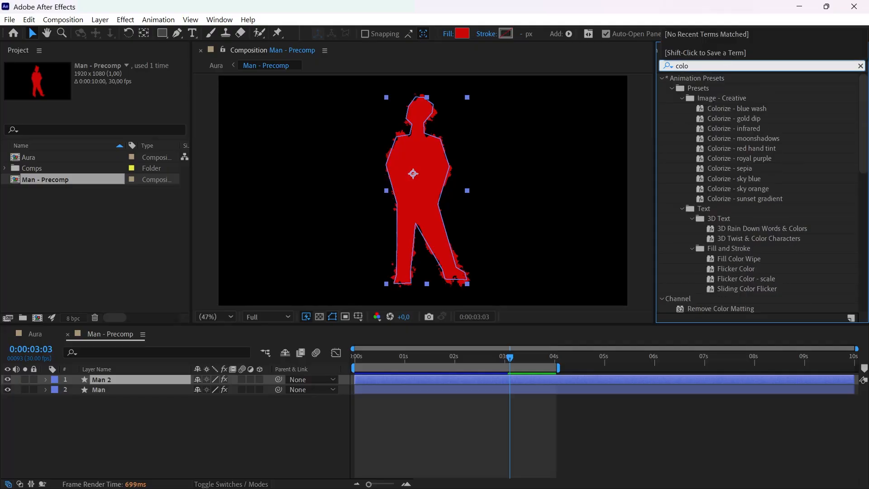
{"action": "type", "text": "ra"}
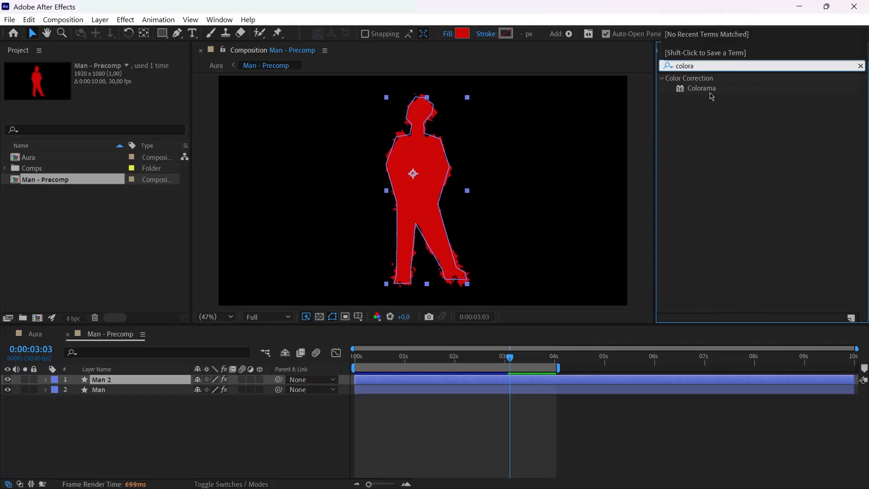
{"action": "left_click_drag", "start_coordinate": [712, 97], "coordinate": [154, 380]}
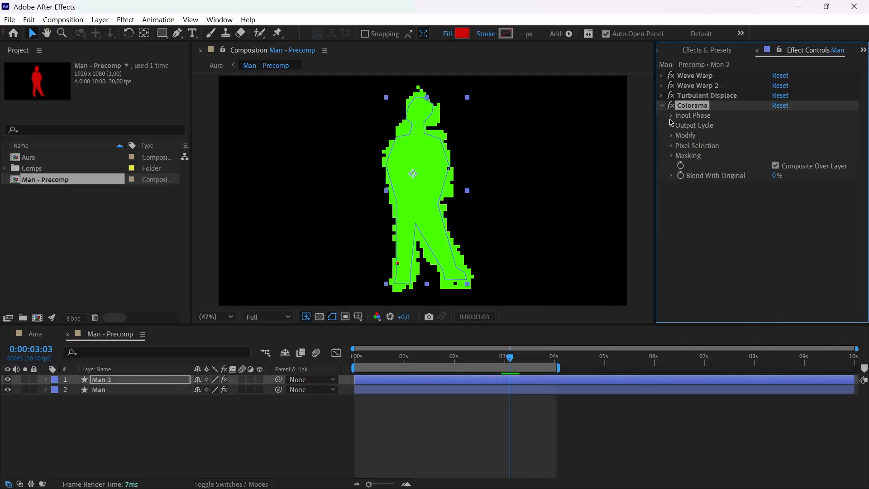
Step: Set the add mode in Colorama's input phase to Screen
{"action": "left_click", "coordinate": [672, 116]}
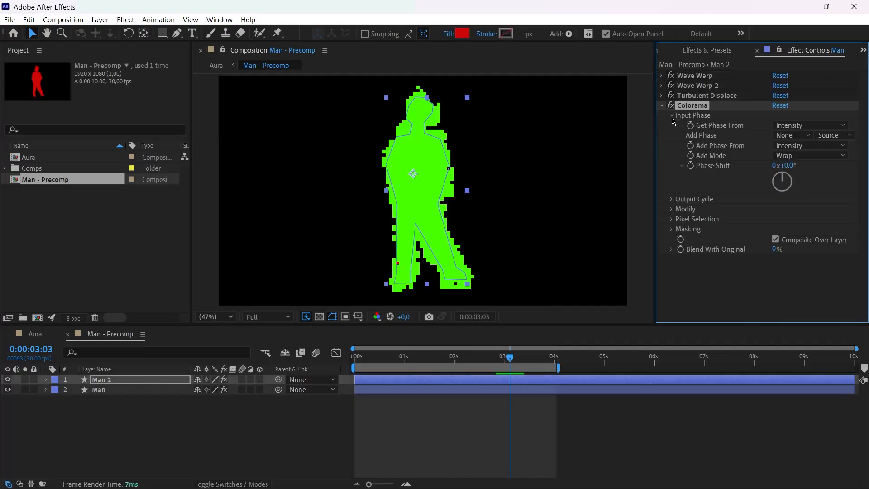
{"action": "left_click", "coordinate": [800, 156]}
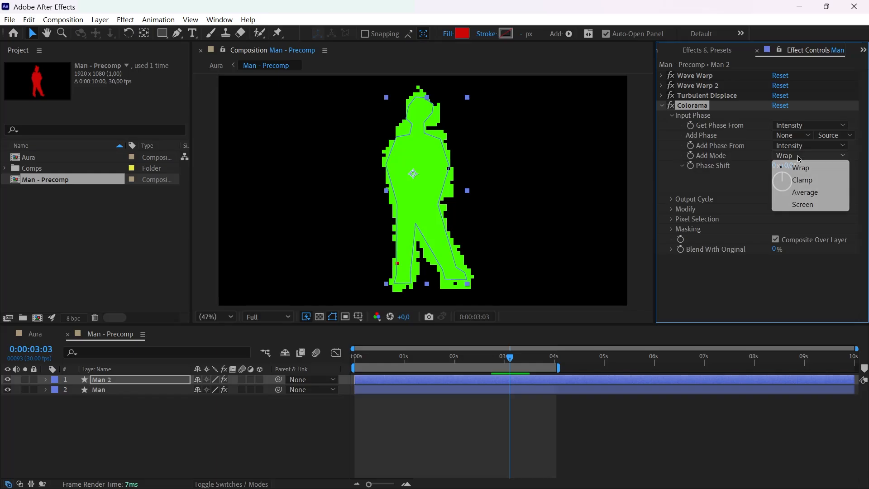
{"action": "left_click", "coordinate": [809, 205]}
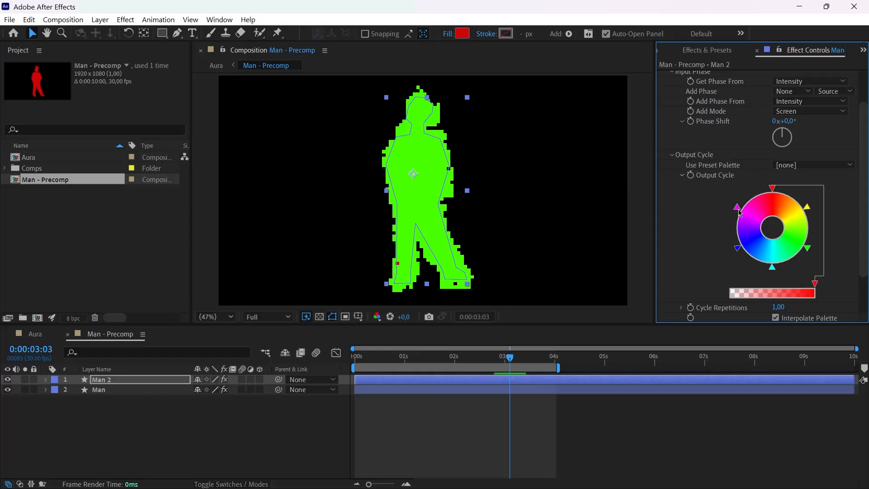
Step: Reduce Colorama's output cycle to red and yellow by removing the other colors, and place yellow opposite red on the wheel
{"action": "left_click_drag", "start_coordinate": [738, 209], "coordinate": [676, 216]}
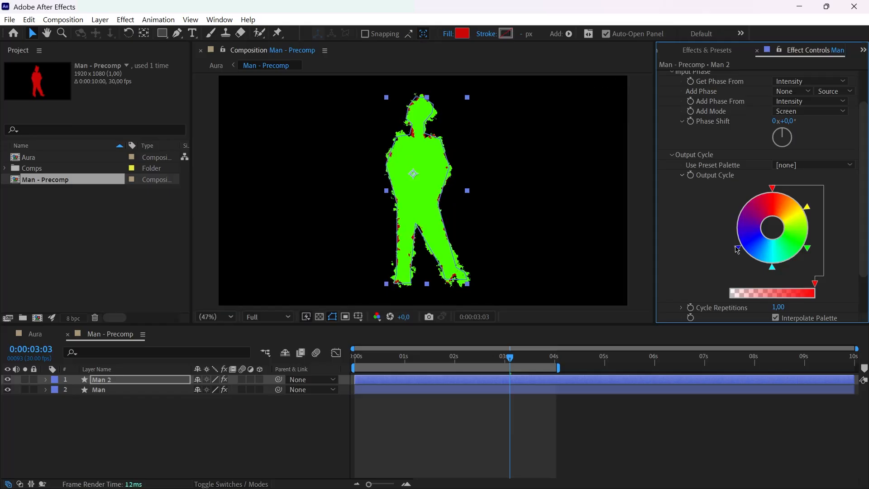
{"action": "left_click_drag", "start_coordinate": [738, 249], "coordinate": [840, 275]}
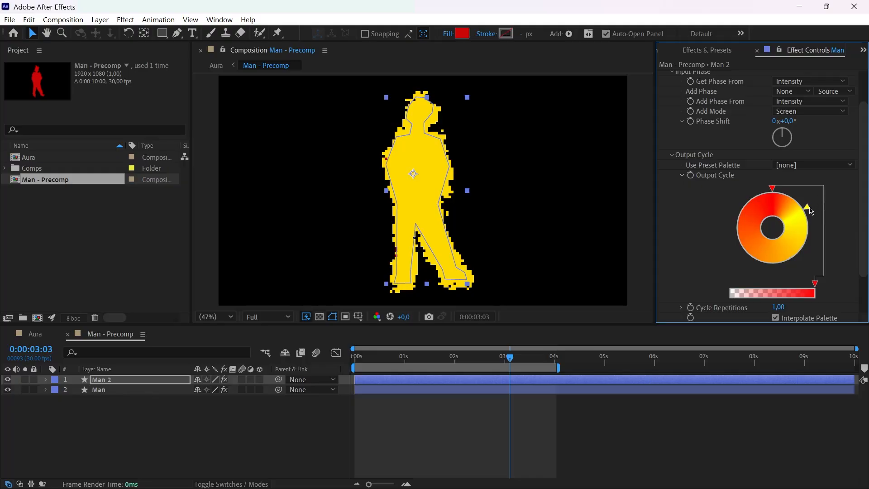
{"action": "left_click_drag", "start_coordinate": [810, 211], "coordinate": [775, 284]}
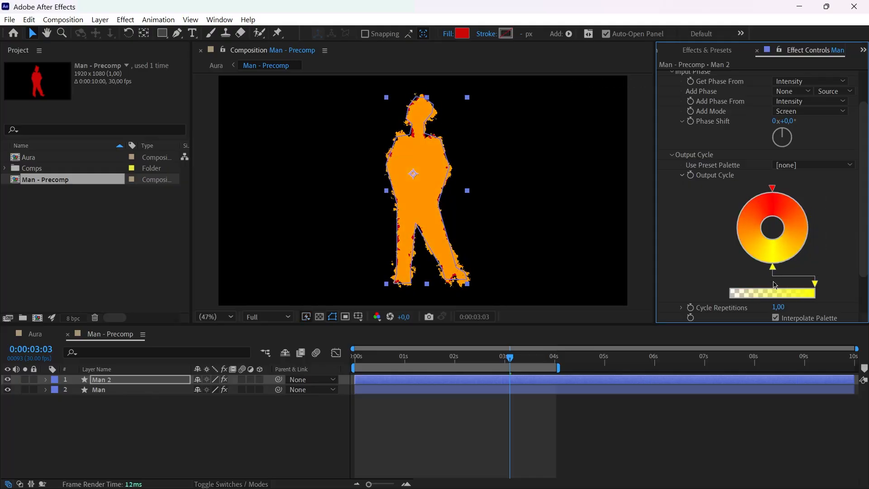
Step: Set a keyframe for Colorama's cycle repetitions at the first frame
{"action": "left_click", "coordinate": [515, 359]}
{"action": "key", "text": "Home"}
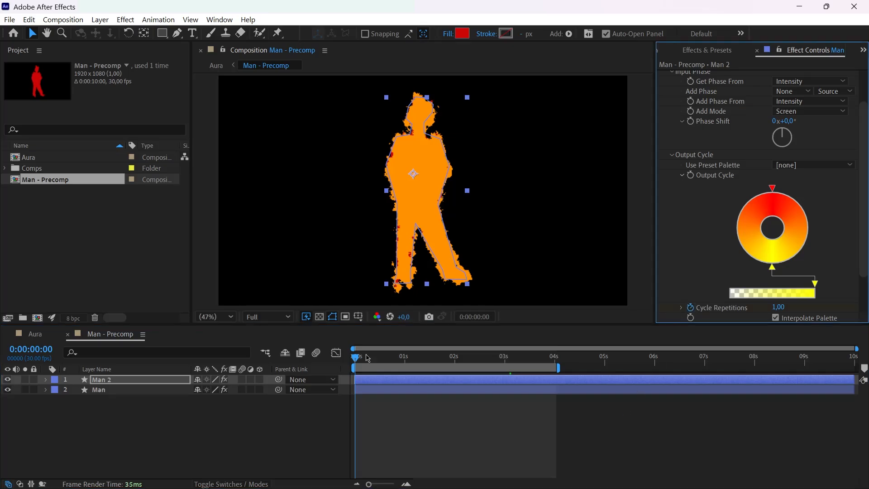
Step: Set Colorama's cycle repetitions to 3.5 at the two-second mark to create the second keyframe
{"action": "left_click_drag", "start_coordinate": [361, 361], "coordinate": [455, 371]}
{"action": "left_click", "coordinate": [787, 306]}
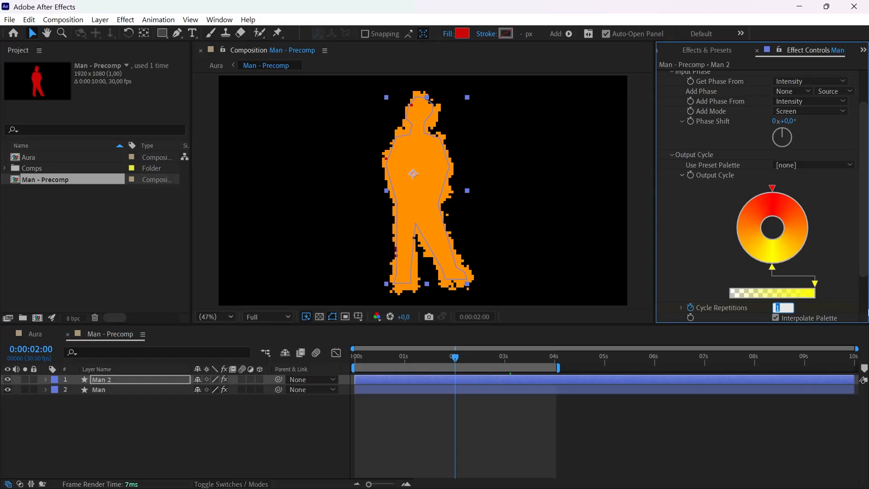
{"action": "key", "text": "Return"}
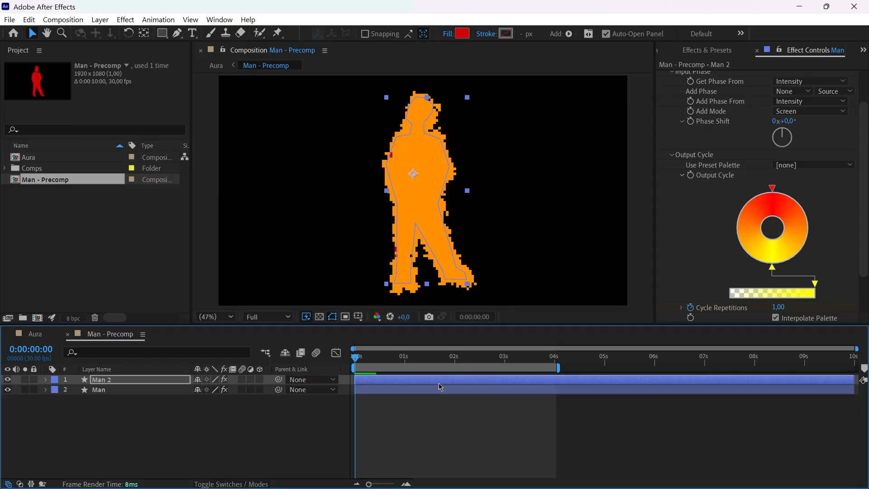
Step: Reveal the Man 2 layer's keyframed properties and preview the color animation in the precomp
{"action": "key", "text": "u"}
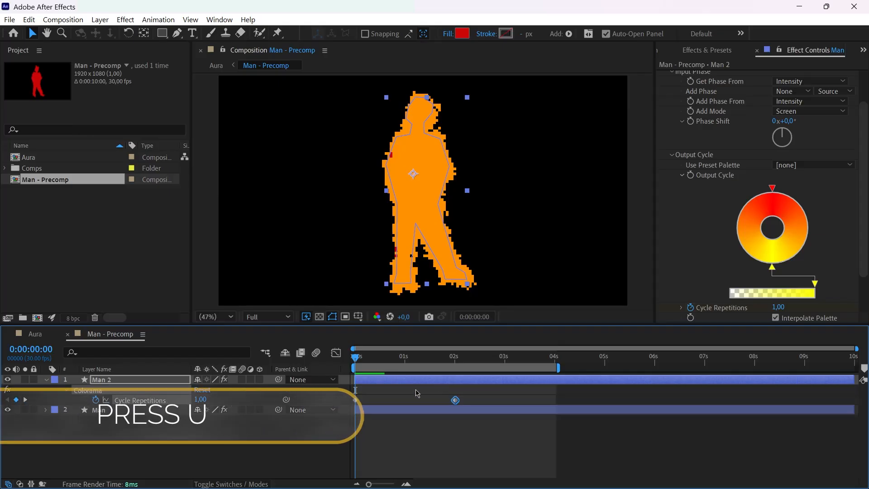
{"action": "left_click", "coordinate": [414, 444]}
{"action": "key", "text": "space"}
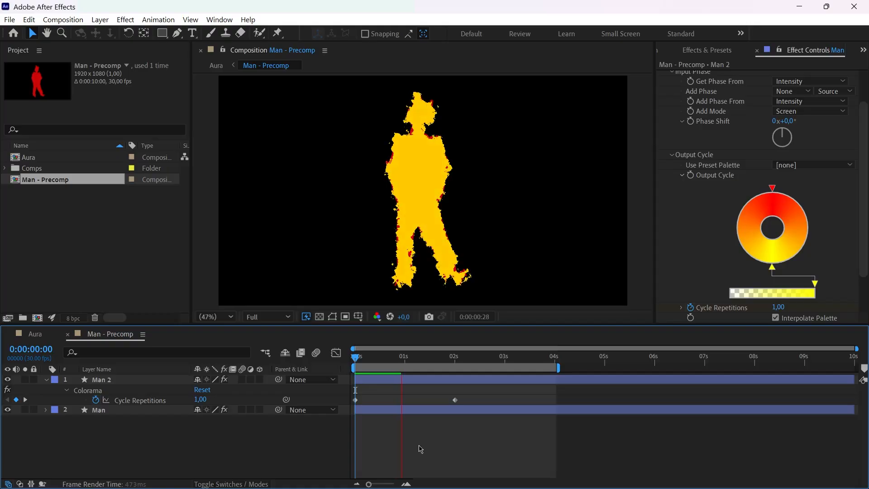
{"action": "key", "text": "space"}
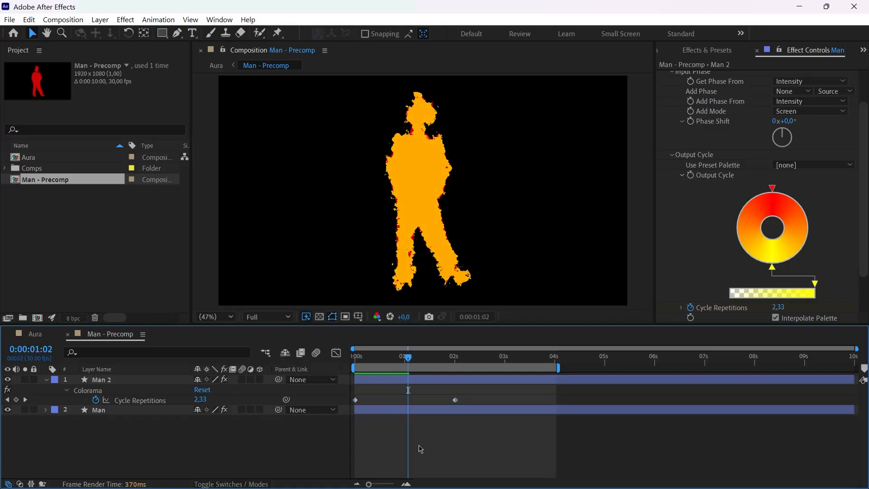
Step: Set Colorama's Blend With Original to 50% and check the silhouette at the three-second mark
{"action": "left_click", "coordinate": [673, 156]}
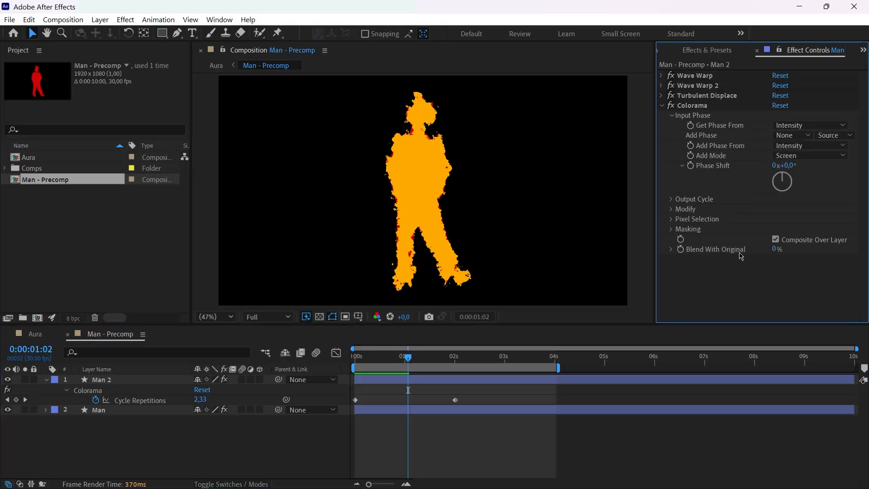
{"action": "left_click", "coordinate": [775, 250]}
{"action": "type", "text": "50"}
{"action": "key", "text": "Return"}
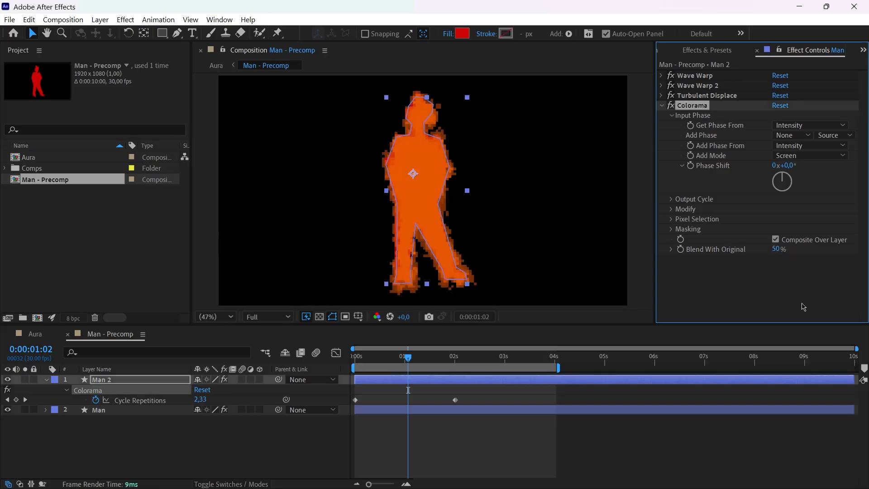
{"action": "left_click_drag", "start_coordinate": [410, 358], "coordinate": [504, 362]}
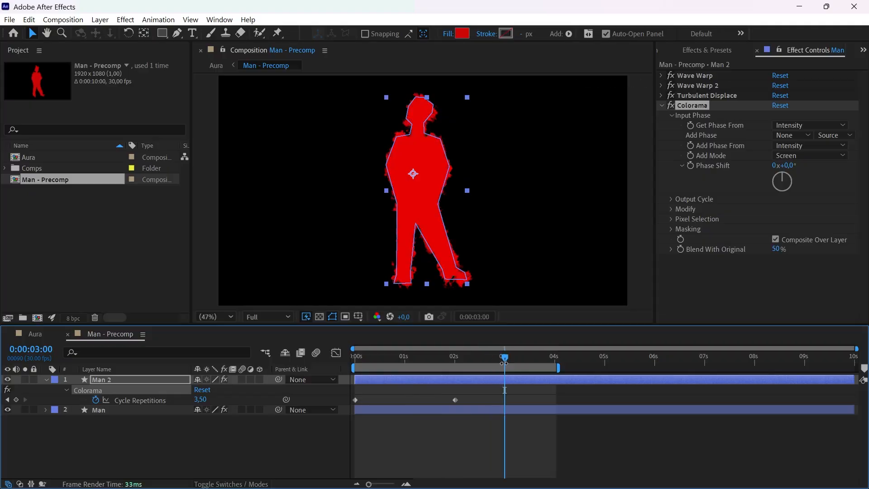
Step: Return to the Aura composition, close the Man - Precomp timeline, and preview the animation from the first frame in an enlarged viewer
{"action": "left_click", "coordinate": [35, 334]}
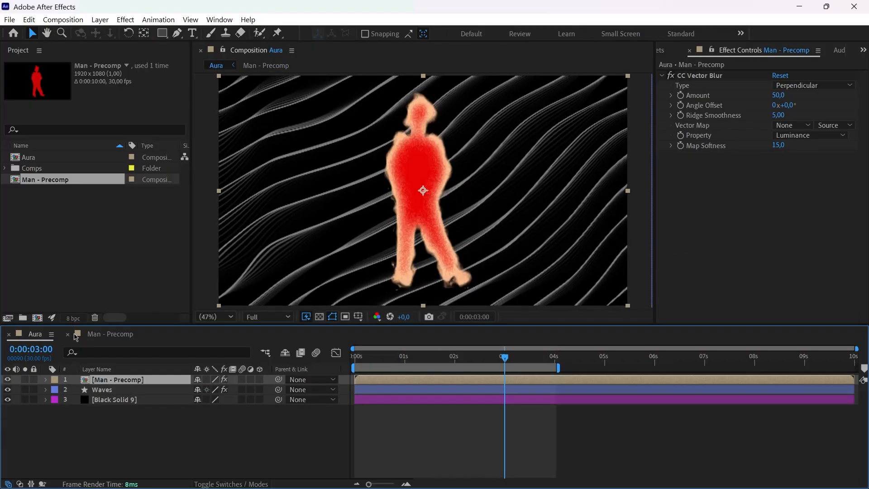
{"action": "left_click", "coordinate": [68, 334]}
{"action": "left_click_drag", "start_coordinate": [376, 430], "coordinate": [355, 432]}
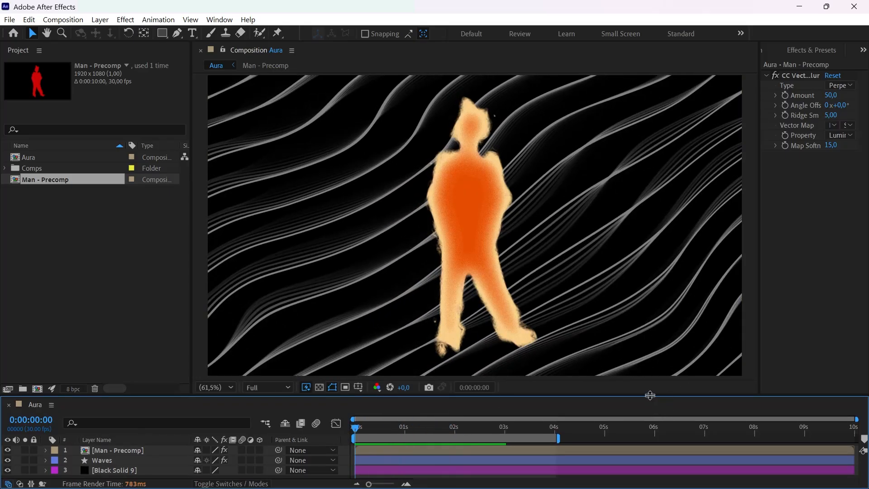
{"action": "left_click_drag", "start_coordinate": [652, 396], "coordinate": [653, 402]}
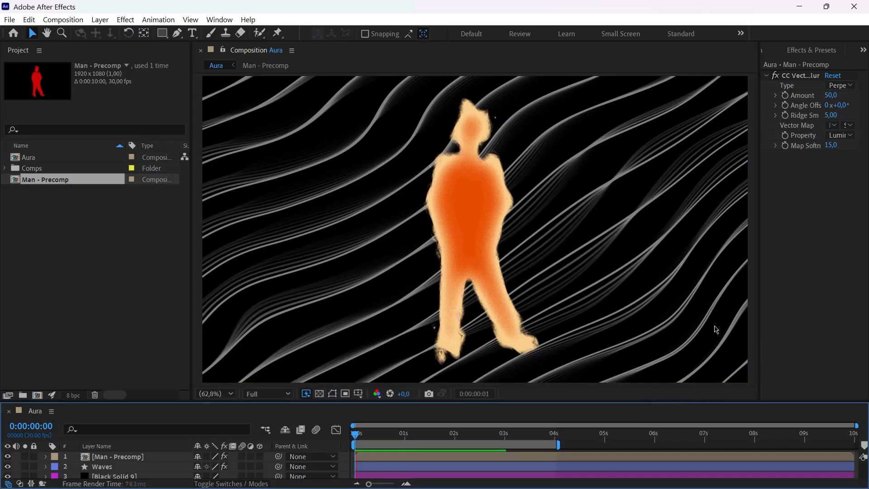
{"action": "key", "text": "space"}
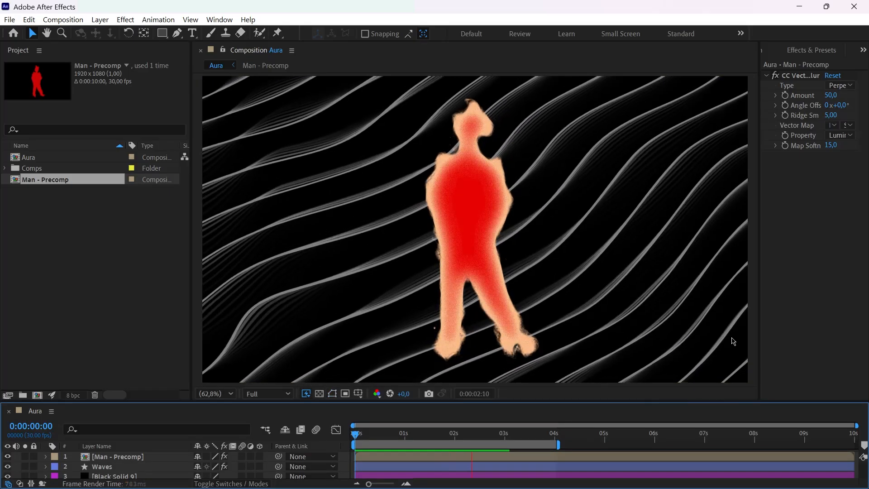
{"action": "key", "text": "space"}
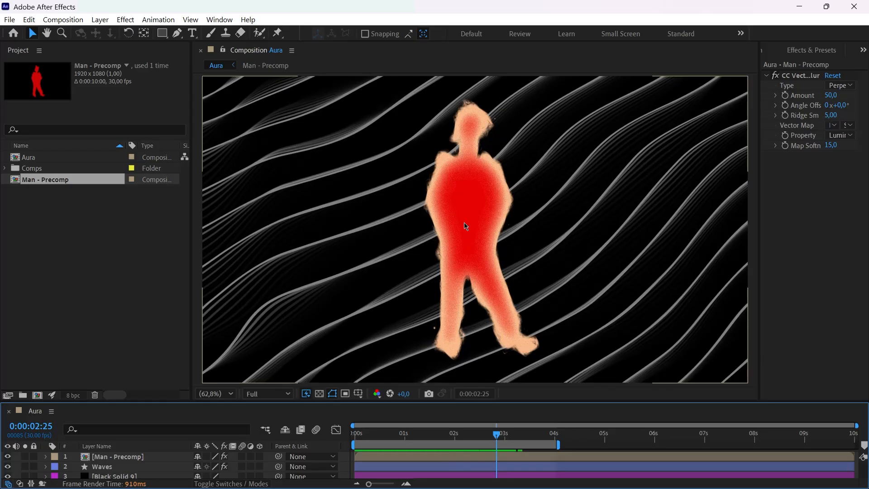
Step: Go back to the first frame with an enlarged timeline and examine the Man - Precomp layer's effects and Inner Glow settings
{"action": "left_click", "coordinate": [358, 434]}
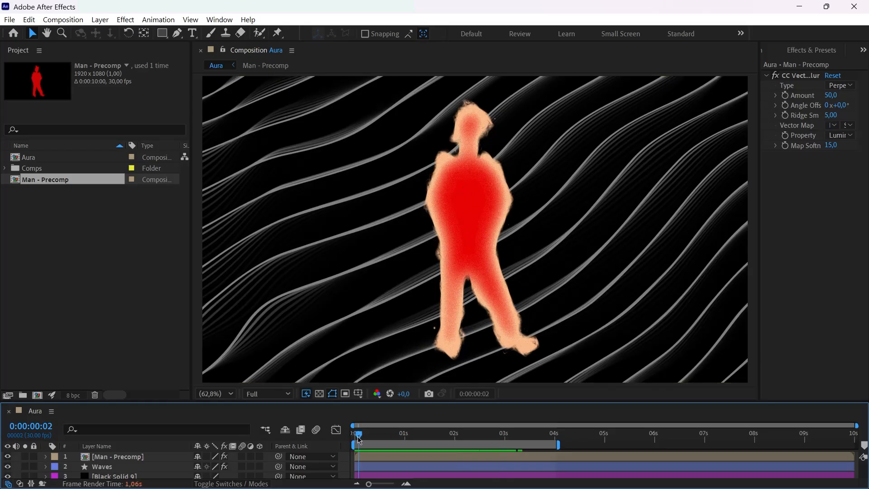
{"action": "left_click_drag", "start_coordinate": [360, 436], "coordinate": [354, 436]}
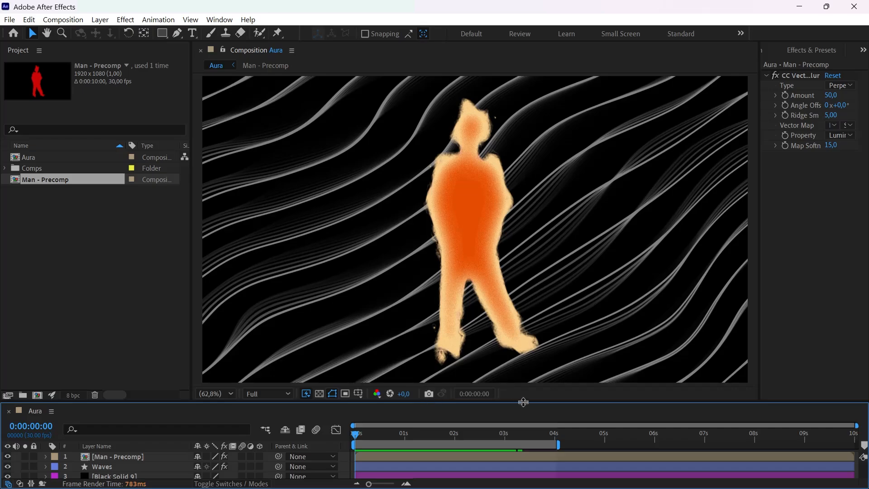
{"action": "left_click_drag", "start_coordinate": [523, 402], "coordinate": [536, 299]}
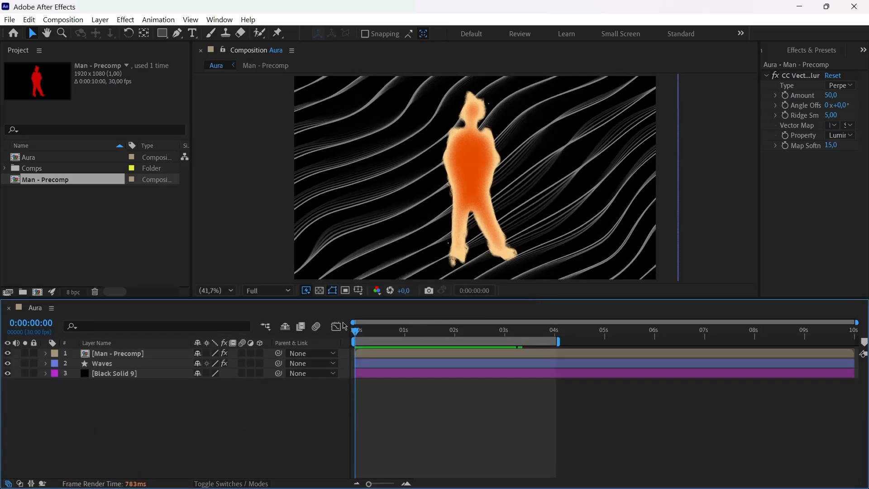
{"action": "left_click", "coordinate": [46, 353]}
{"action": "scroll", "coordinate": [156, 396], "scroll_direction": "down", "scroll_amount": 5}
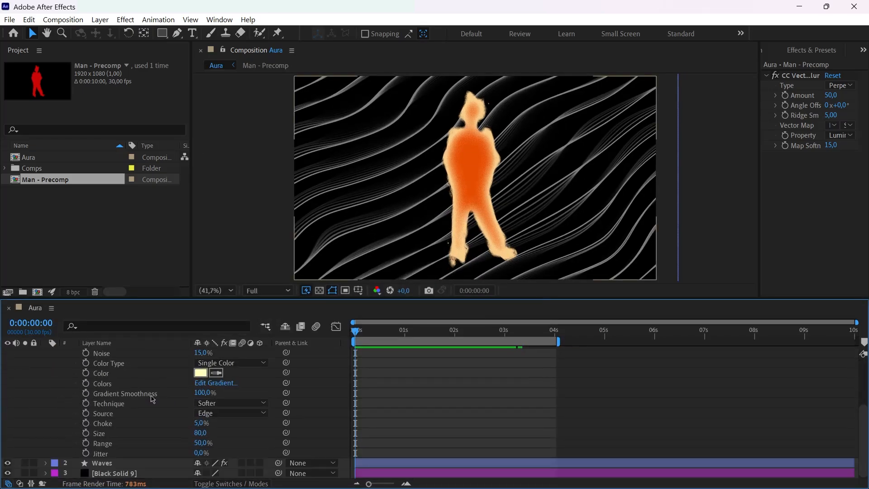
{"action": "scroll", "coordinate": [153, 400], "scroll_direction": "up", "scroll_amount": 5}
{"action": "left_click", "coordinate": [57, 365]}
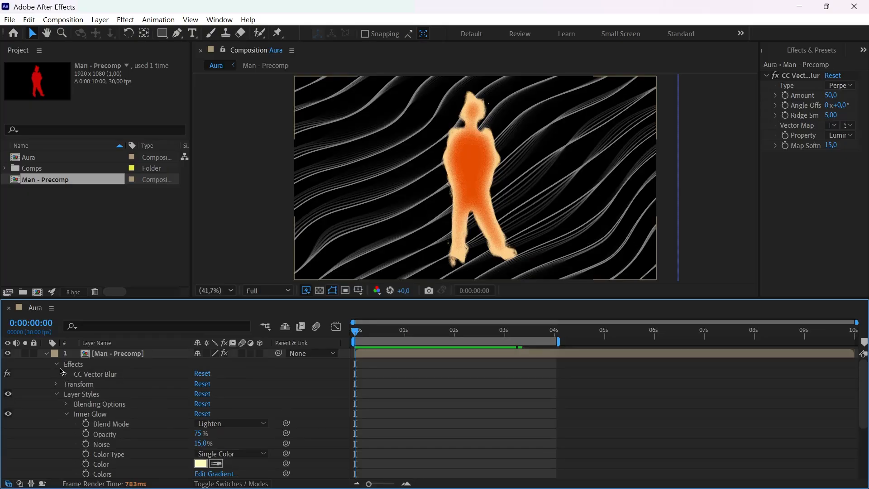
{"action": "left_click", "coordinate": [47, 354]}
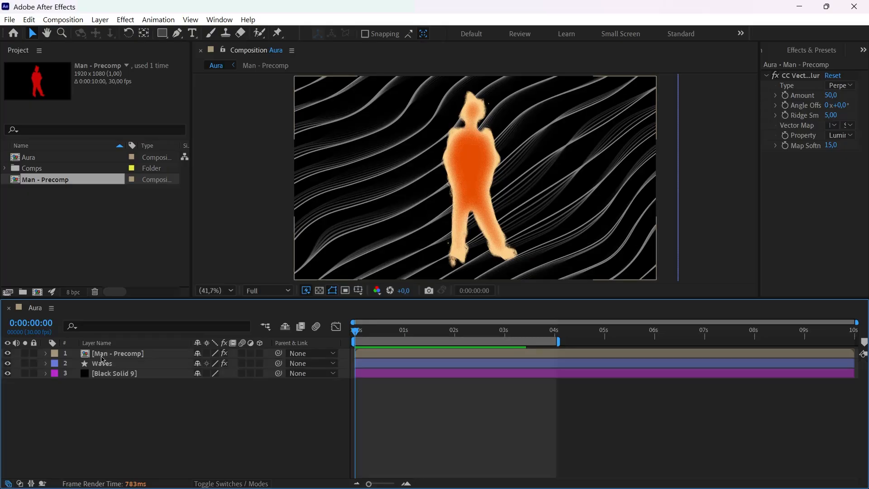
Step: Open the Man - Precomp composition and add the expression loopOut("cycle") to Colorama's Cycle Repetitions on Man 2
{"action": "double_click", "coordinate": [136, 354]}
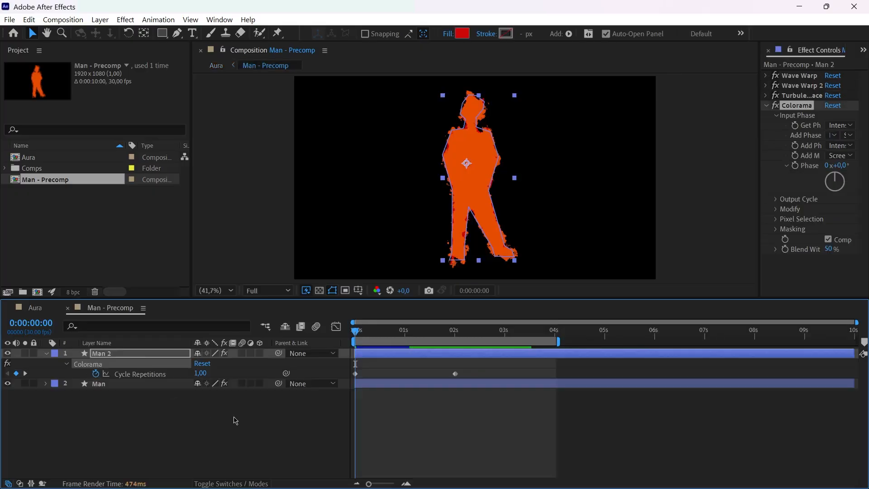
{"action": "left_click", "coordinate": [95, 374], "text": "alt"}
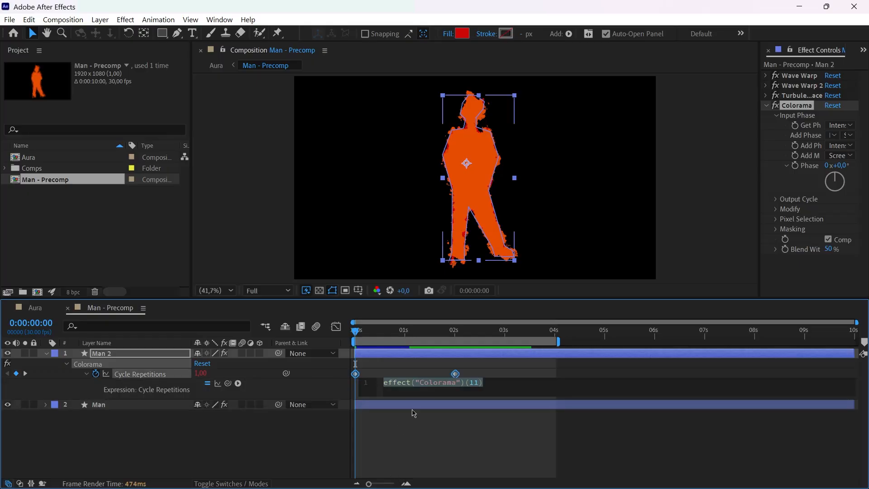
{"action": "type", "text": "loop"}
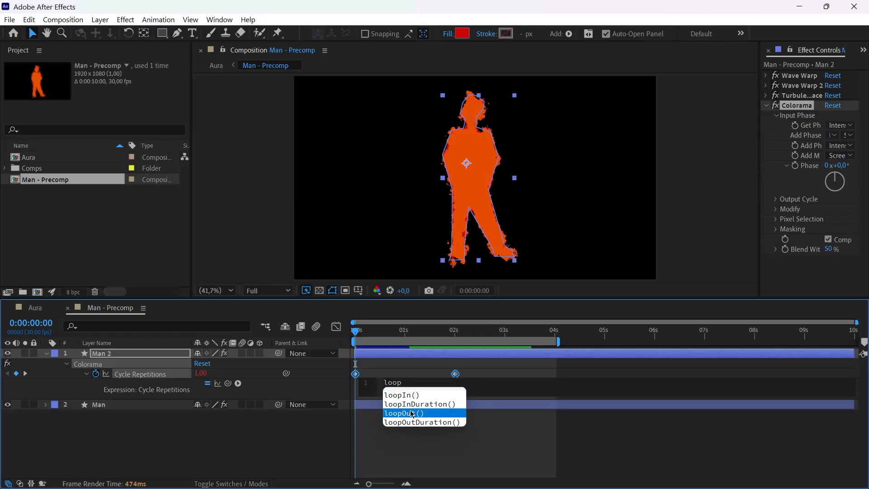
{"action": "left_click", "coordinate": [411, 414]}
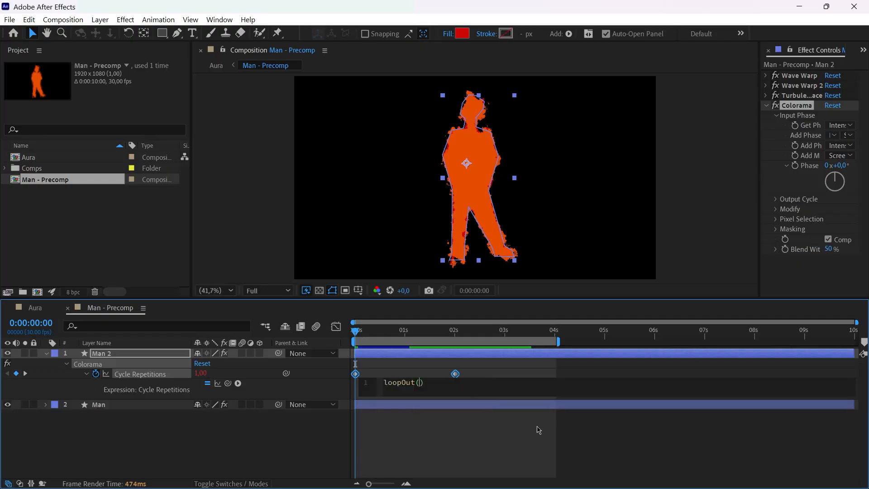
{"action": "type", "text": "\"cycle"}
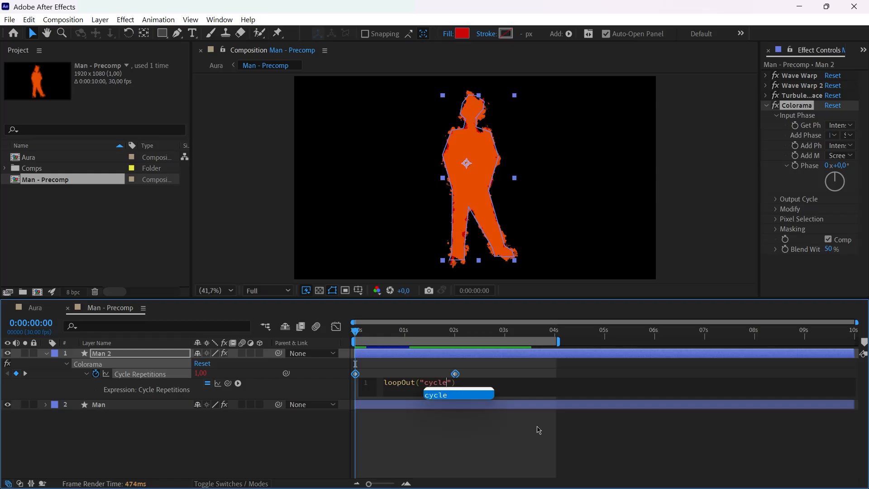
{"action": "left_click", "coordinate": [465, 444]}
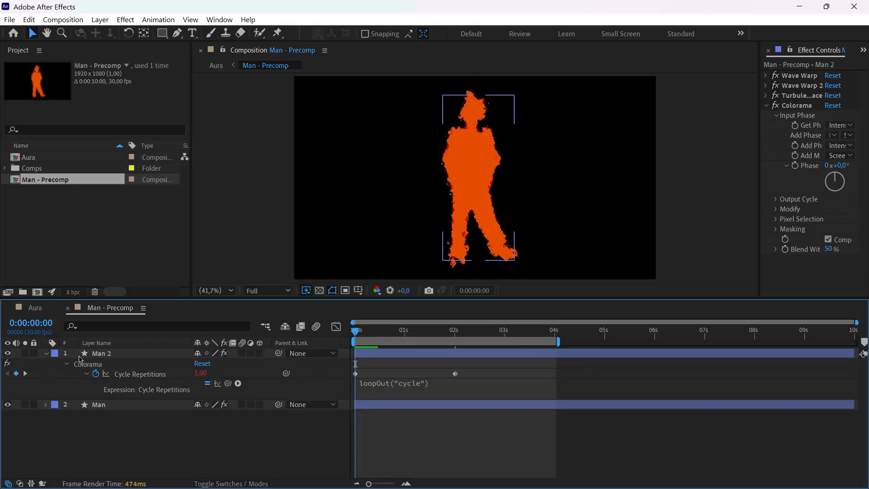
Step: Return to the Aura composition and play it back from the first frame
{"action": "left_click", "coordinate": [34, 310]}
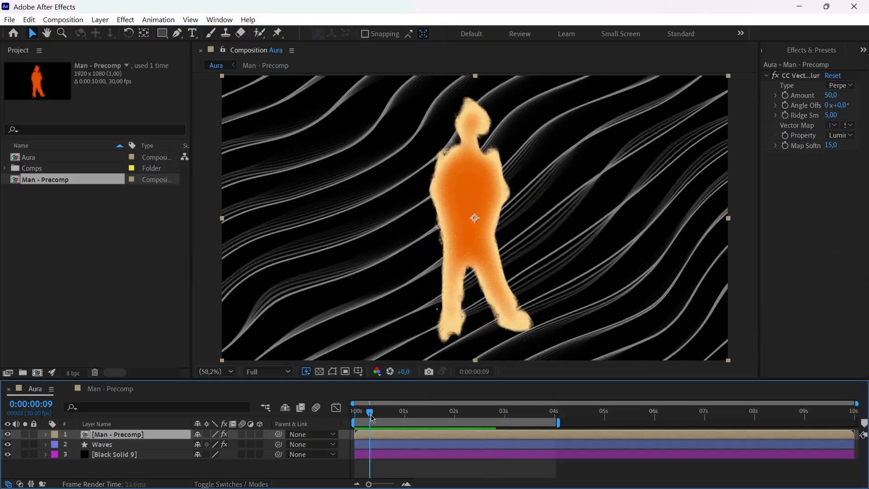
{"action": "left_click_drag", "start_coordinate": [370, 413], "coordinate": [355, 413]}
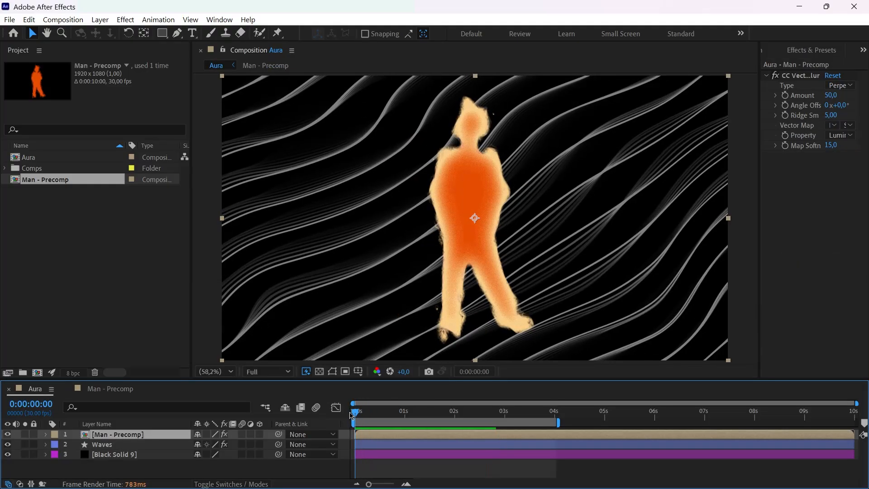
{"action": "key", "text": "space"}
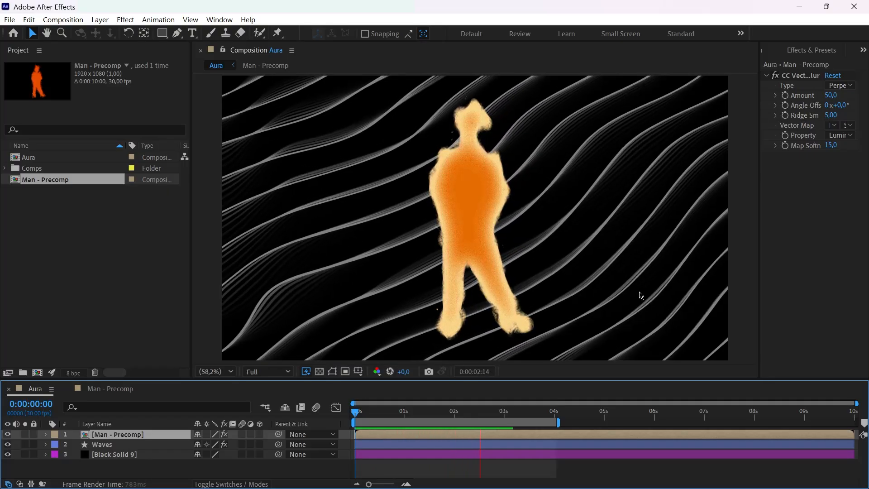
Step: Inspect the silhouette's glowing torso and head at 200% magnification during playback, and view the whole Aura composition again at 50%
{"action": "scroll", "coordinate": [556, 199], "scroll_direction": "up", "scroll_amount": 4}
{"action": "left_click_drag", "start_coordinate": [546, 146], "coordinate": [566, 299]}
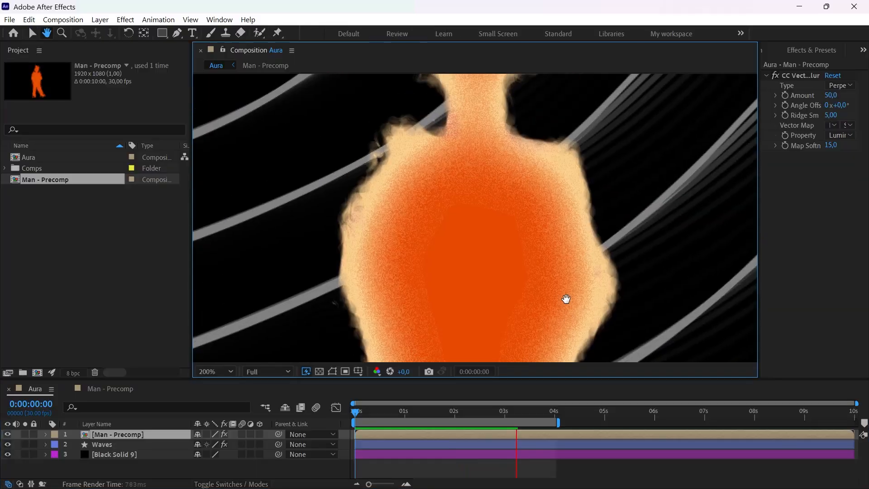
{"action": "left_click_drag", "start_coordinate": [557, 231], "coordinate": [555, 340]}
{"action": "key", "text": "space"}
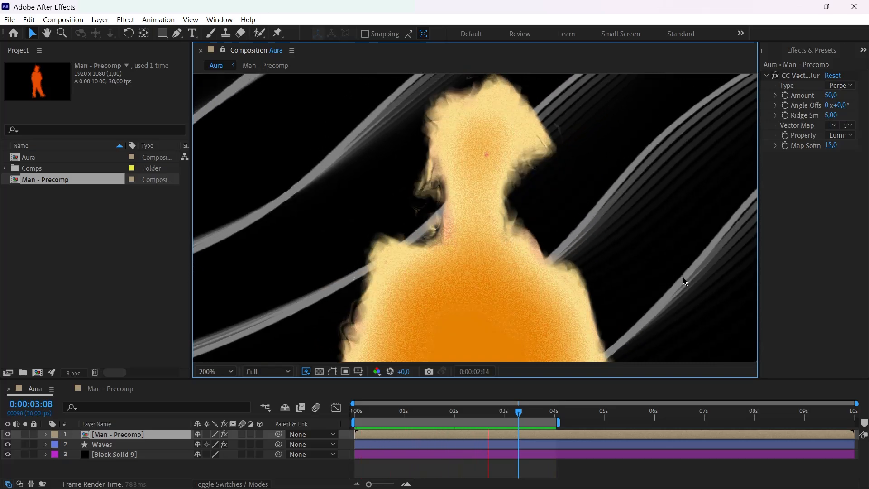
{"action": "scroll", "coordinate": [660, 264], "scroll_direction": "down", "scroll_amount": 1}
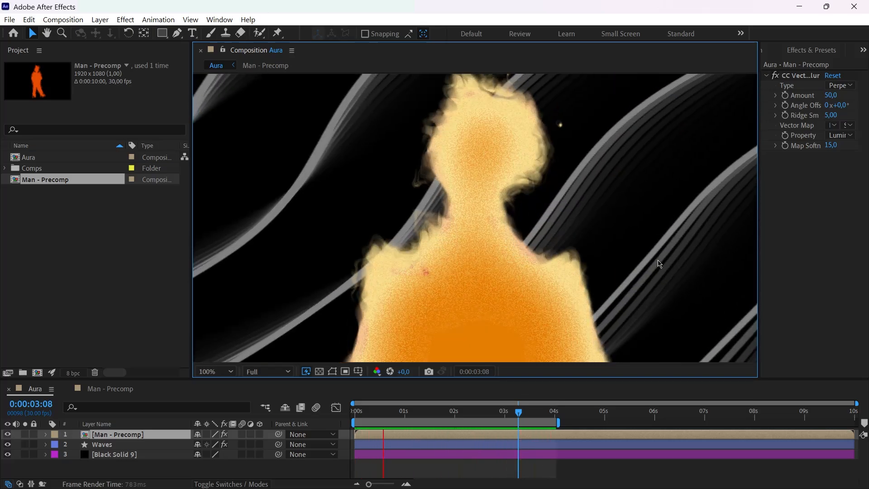
{"action": "scroll", "coordinate": [659, 264], "scroll_direction": "down", "scroll_amount": 2}
{"action": "key", "text": "h"}
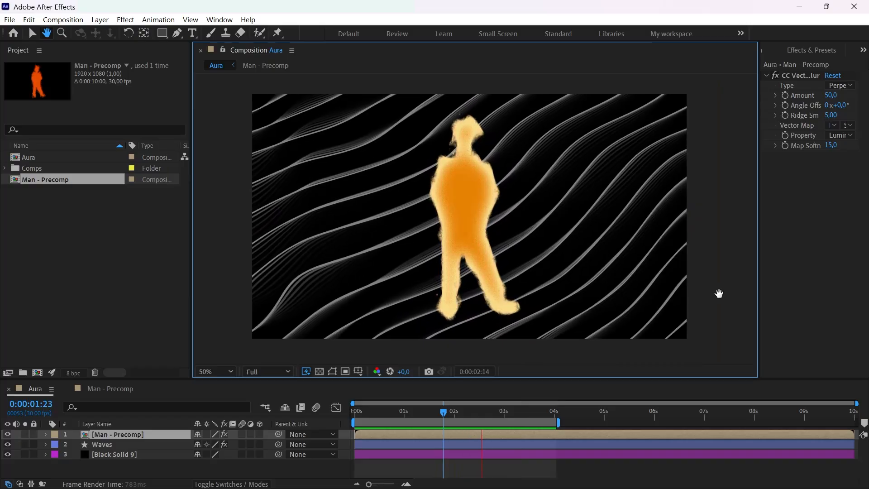